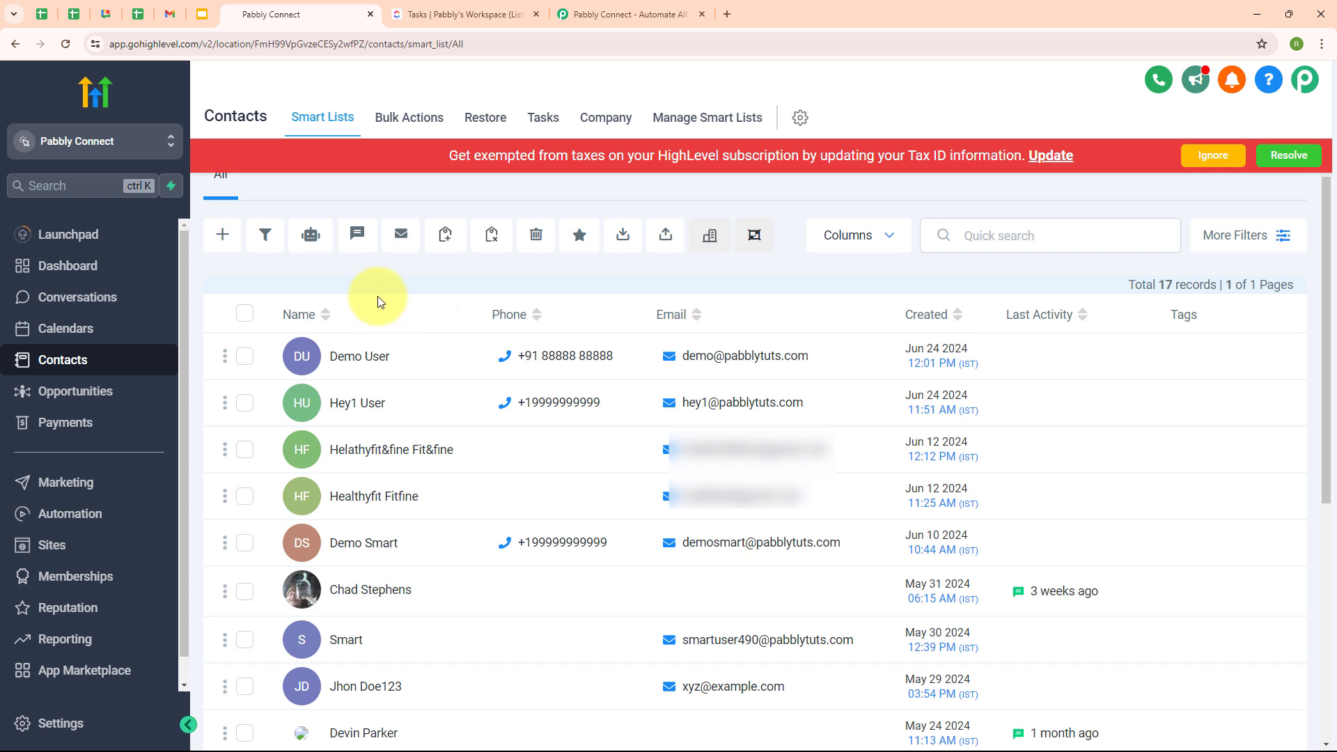
- After reviewing GoHighLevel's 17 contacts, switch to the Pabbly Connect website tab
click(617, 15)
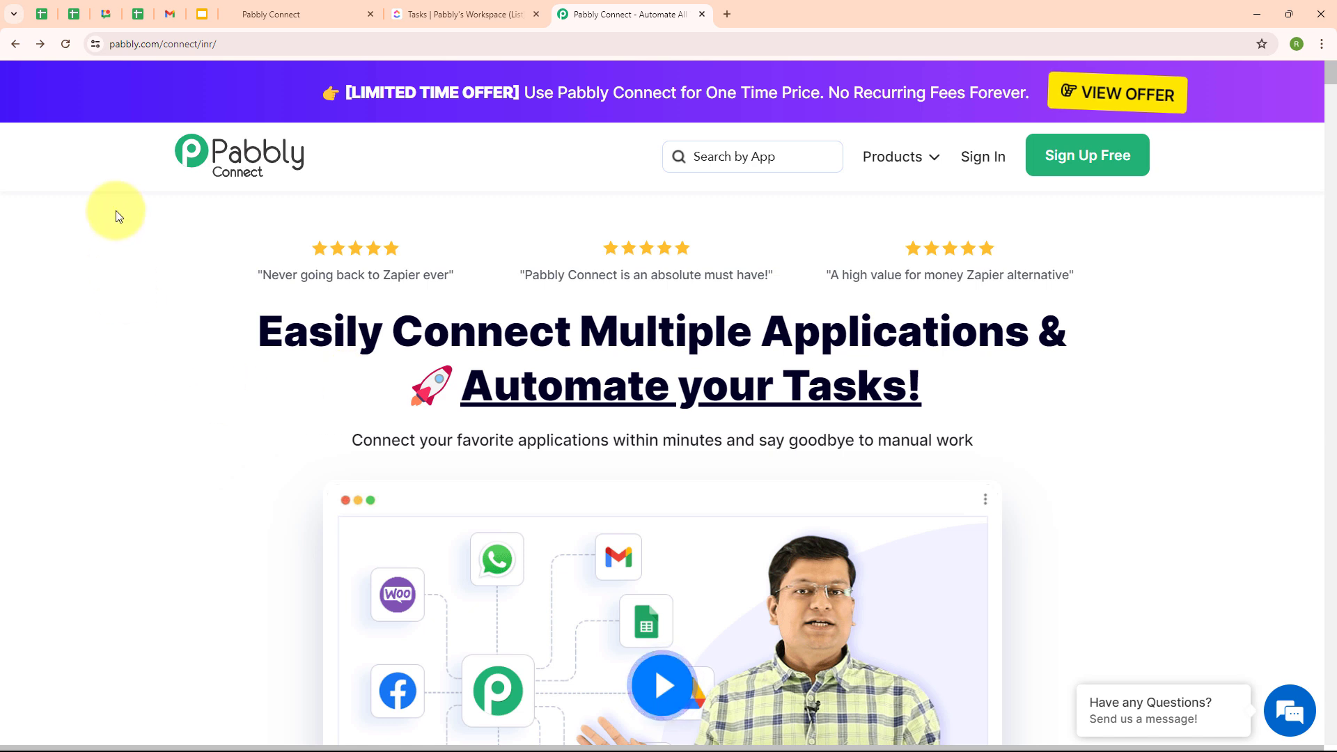
- Sign in and open Pabbly Connect from the All Pabbly Apps list to reach its dashboard
click(109, 45)
click(145, 278)
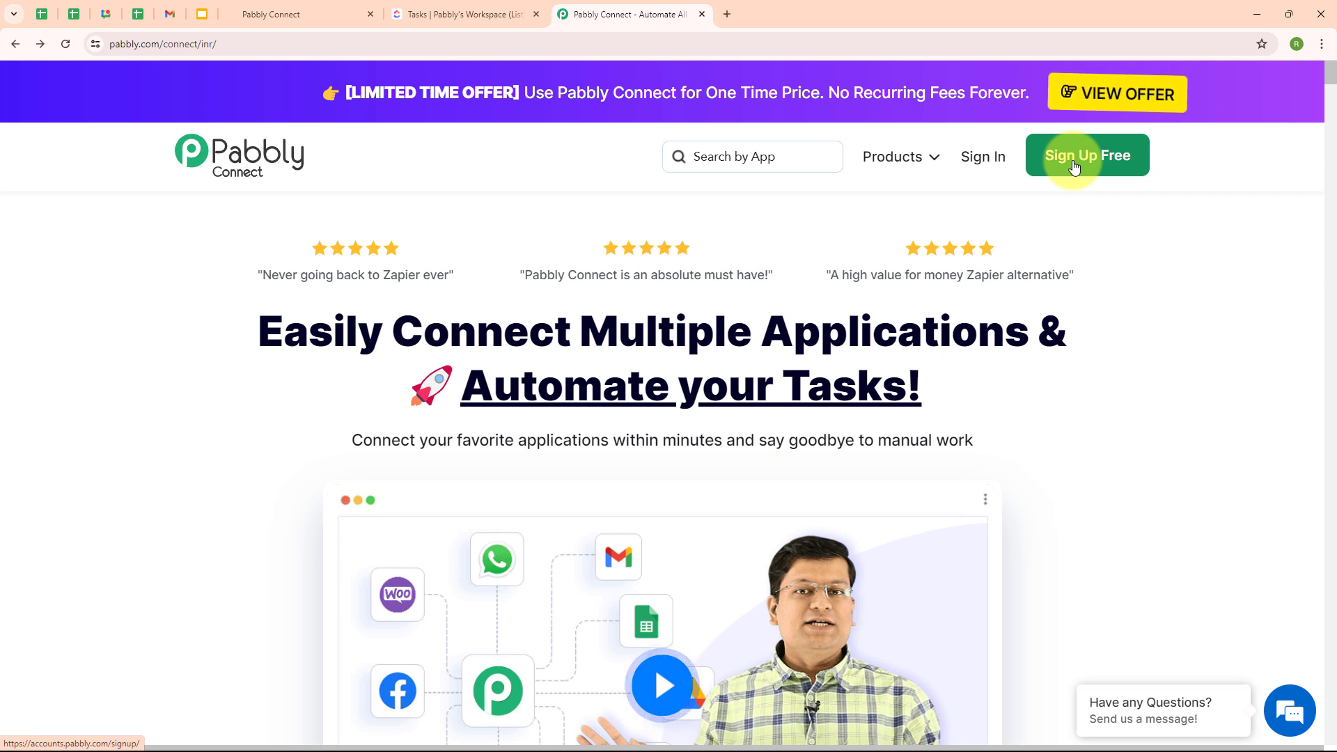
click(979, 160)
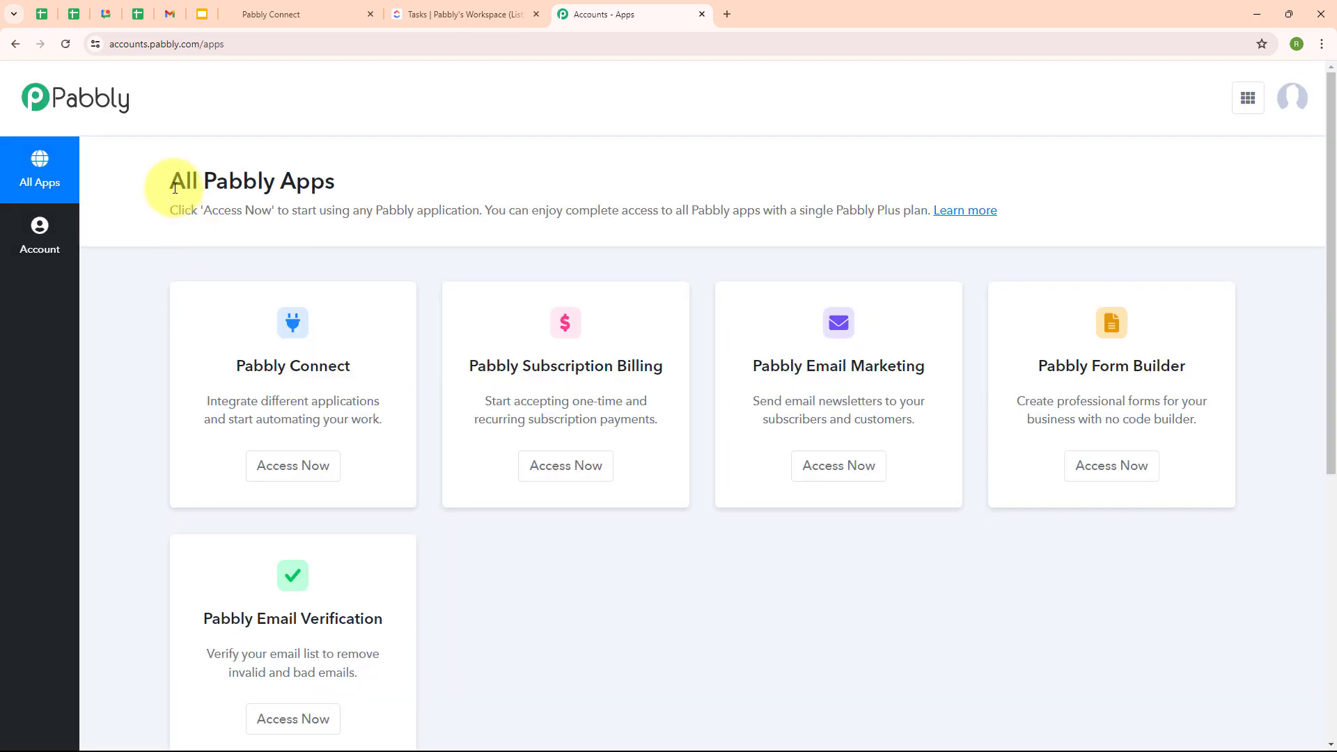
drag(175, 188, 328, 194)
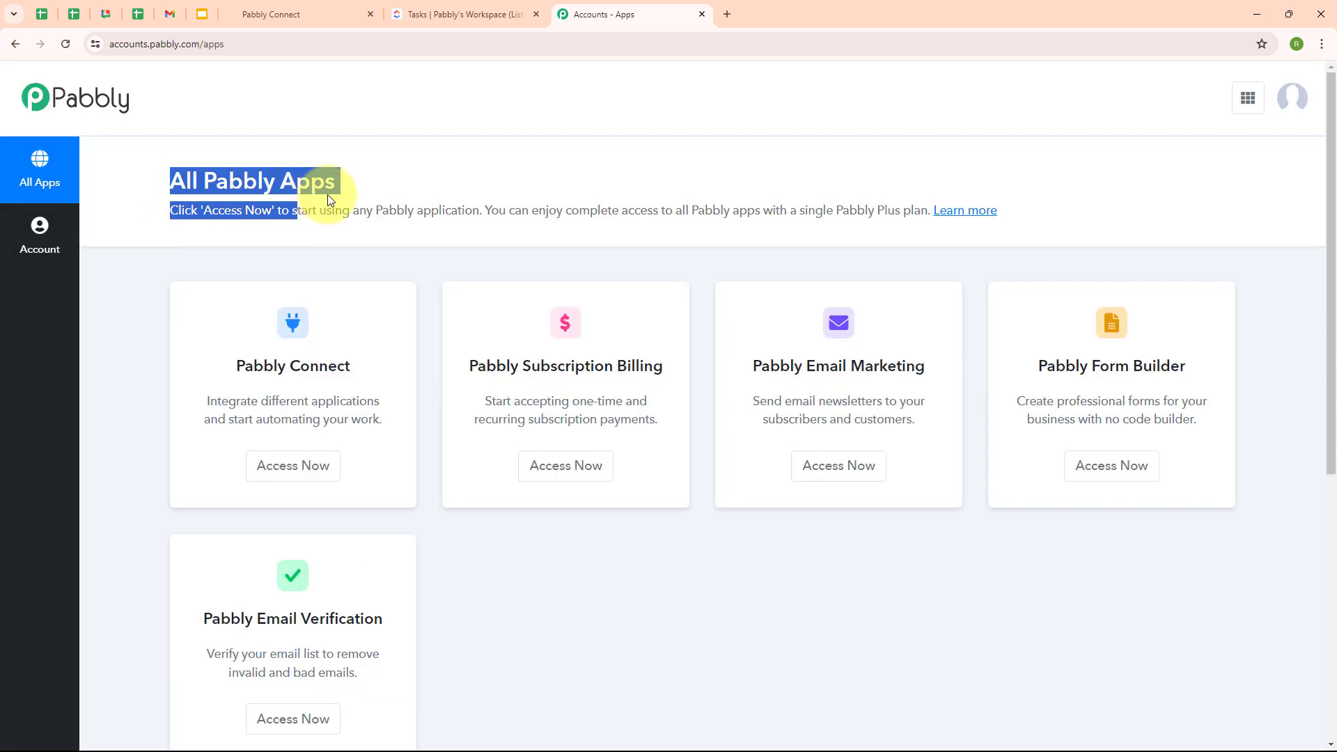
click(389, 188)
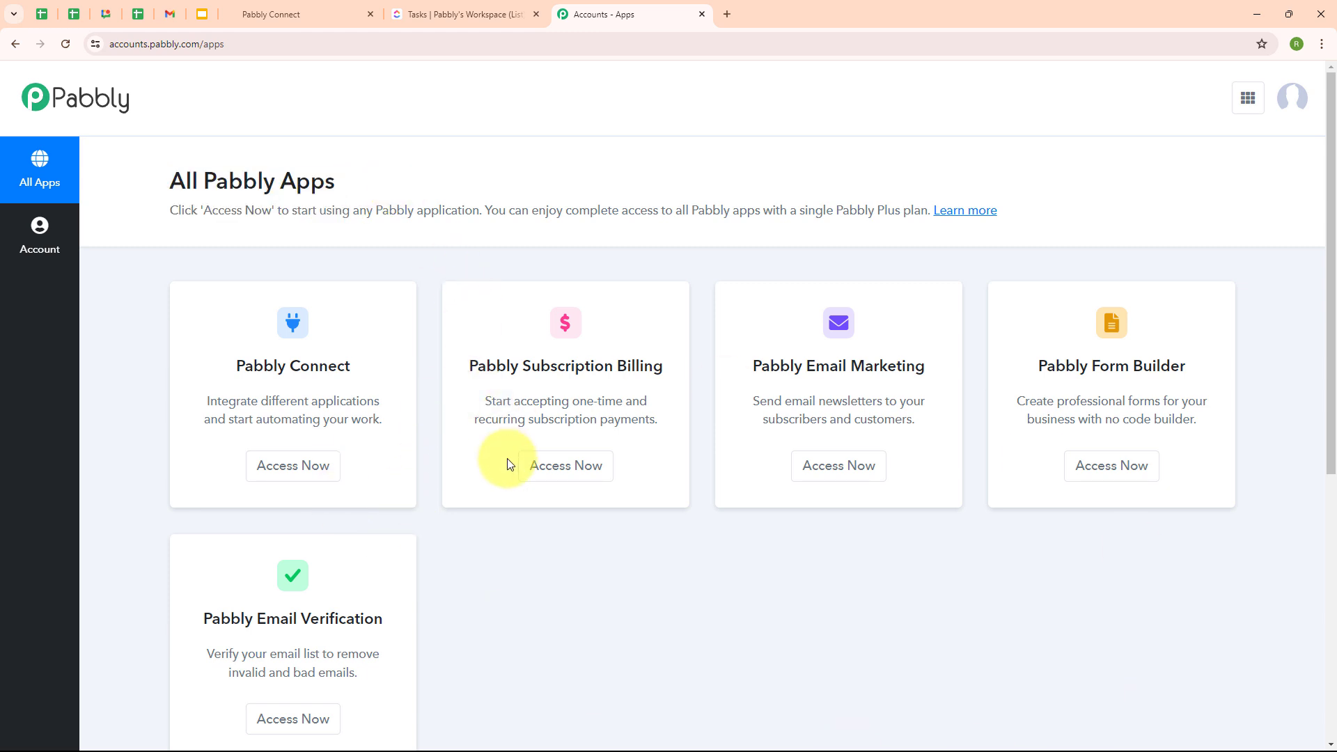
click(264, 477)
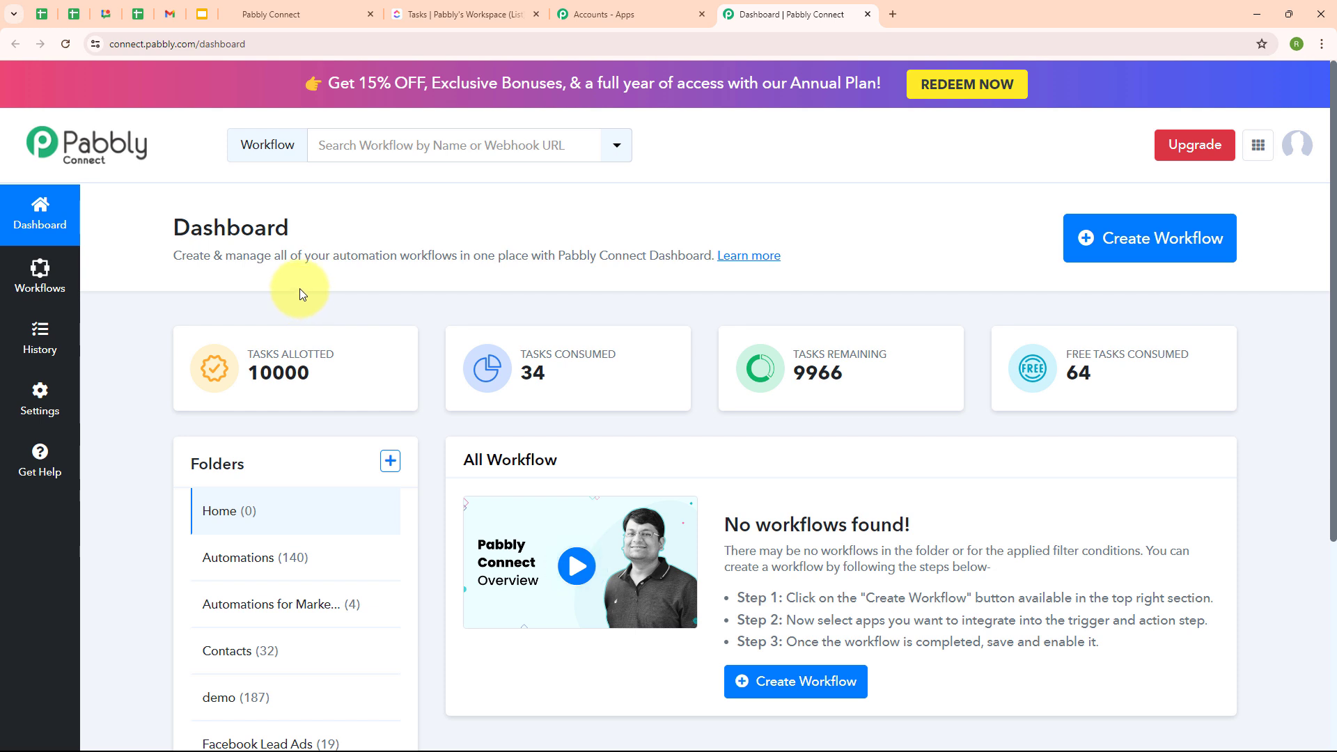
- Start a workflow named 'Create GoHighLevel Contact from ClickUp Tasks' in the Automations folder
click(1135, 257)
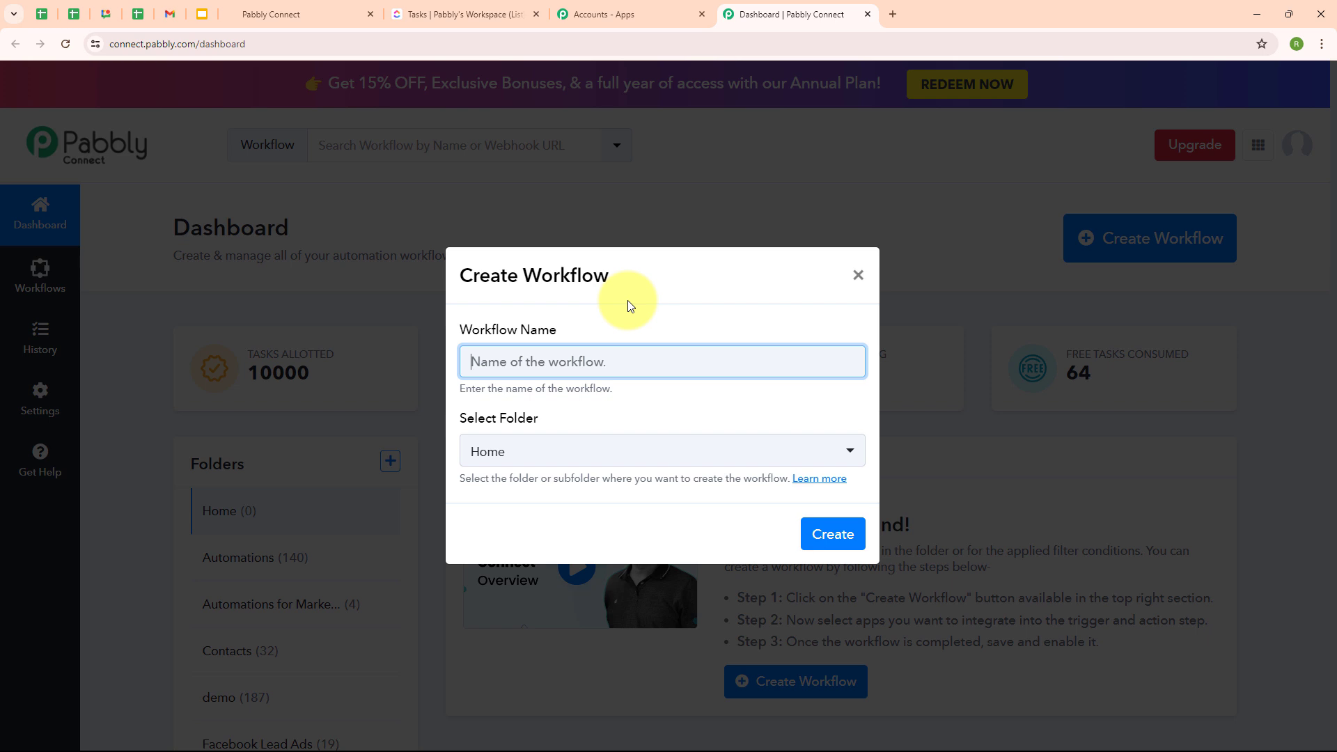
text(Create GoHighLevel Contact from ClickUp Tasks)
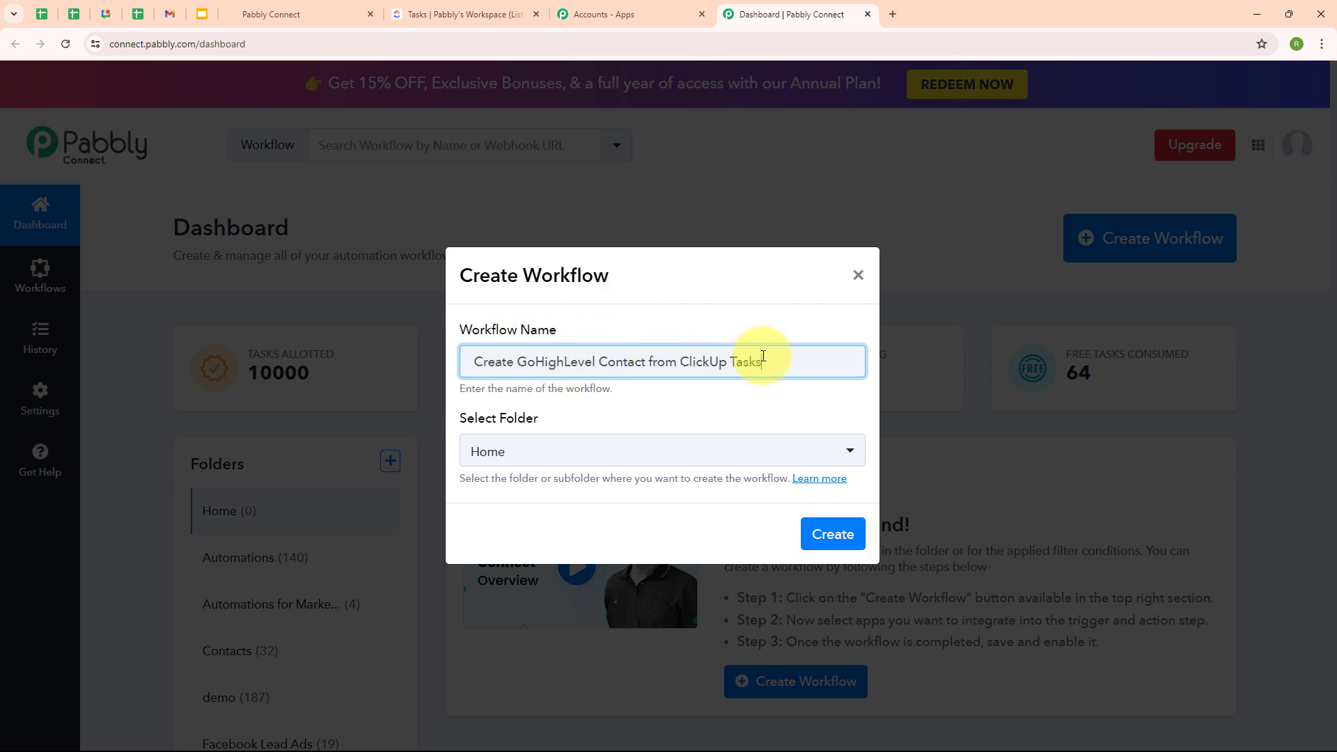
click(629, 467)
click(629, 466)
click(567, 209)
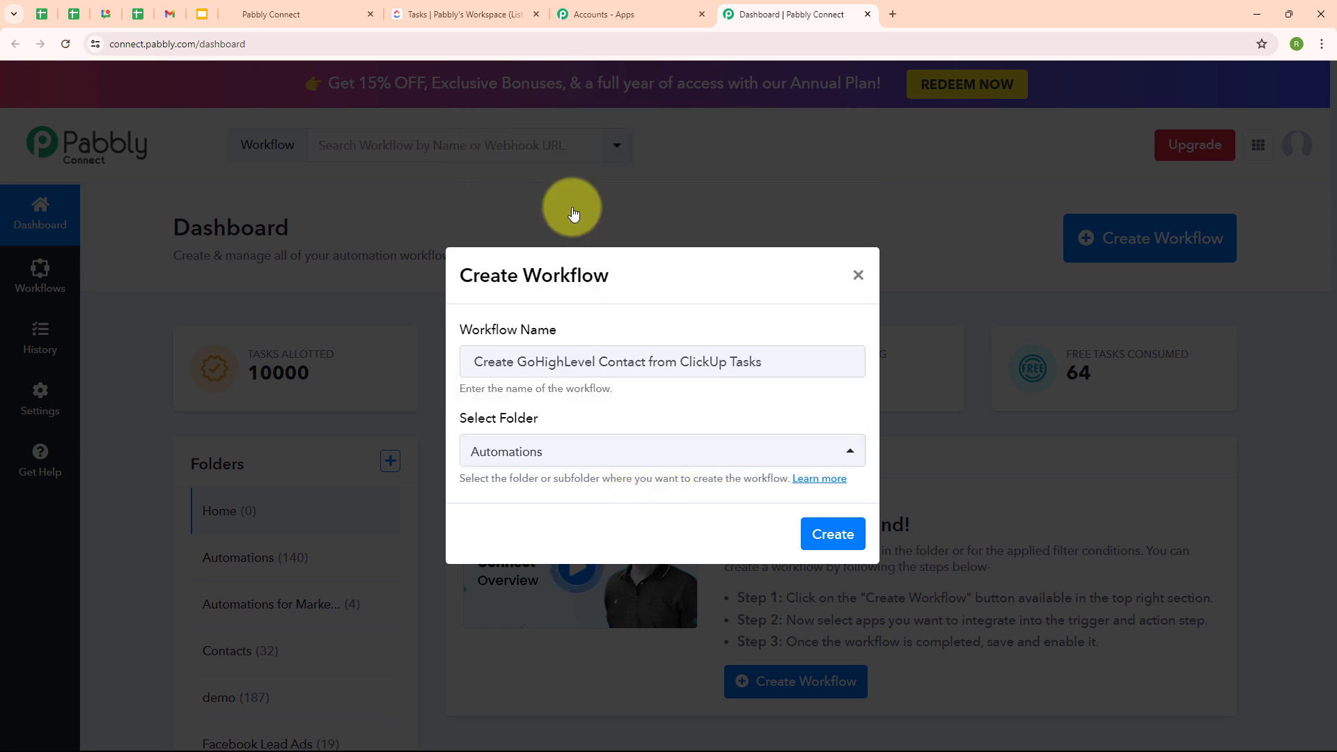
click(612, 420)
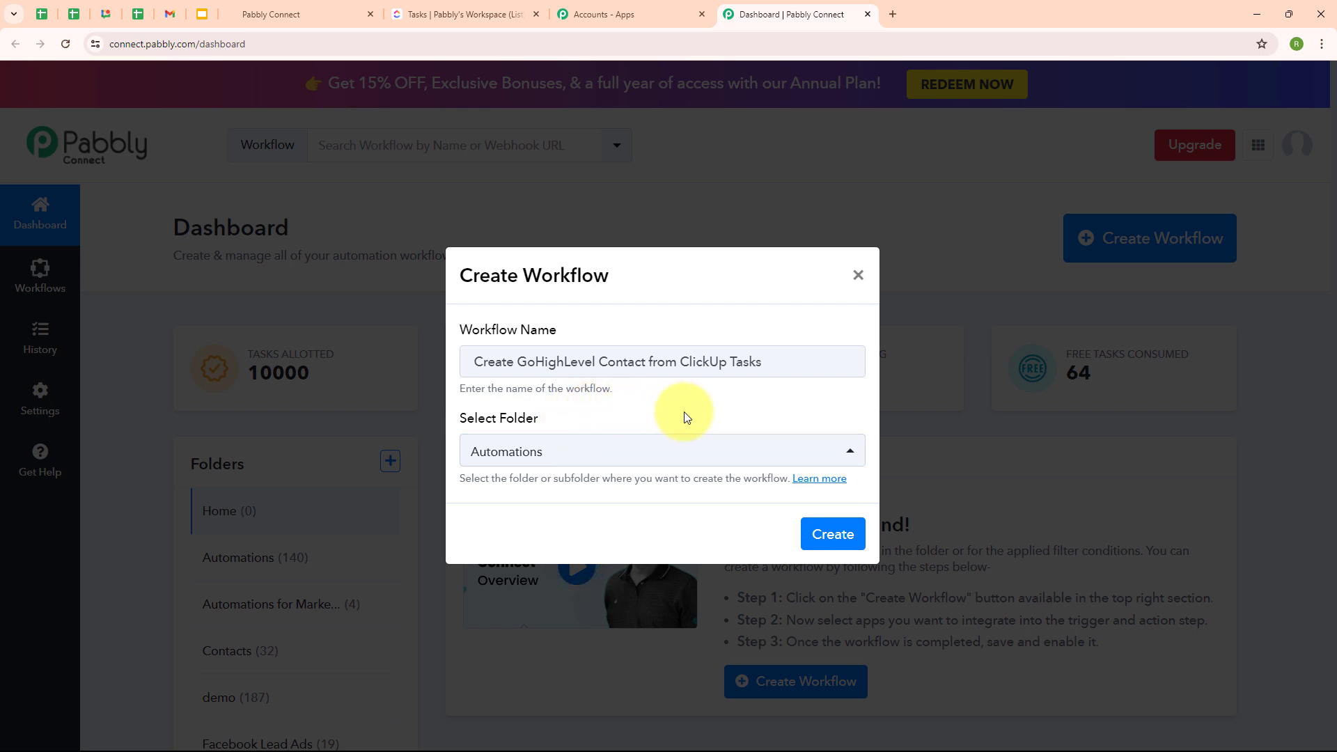
- Read the folders help article, then create the workflow and open its editor
click(820, 481)
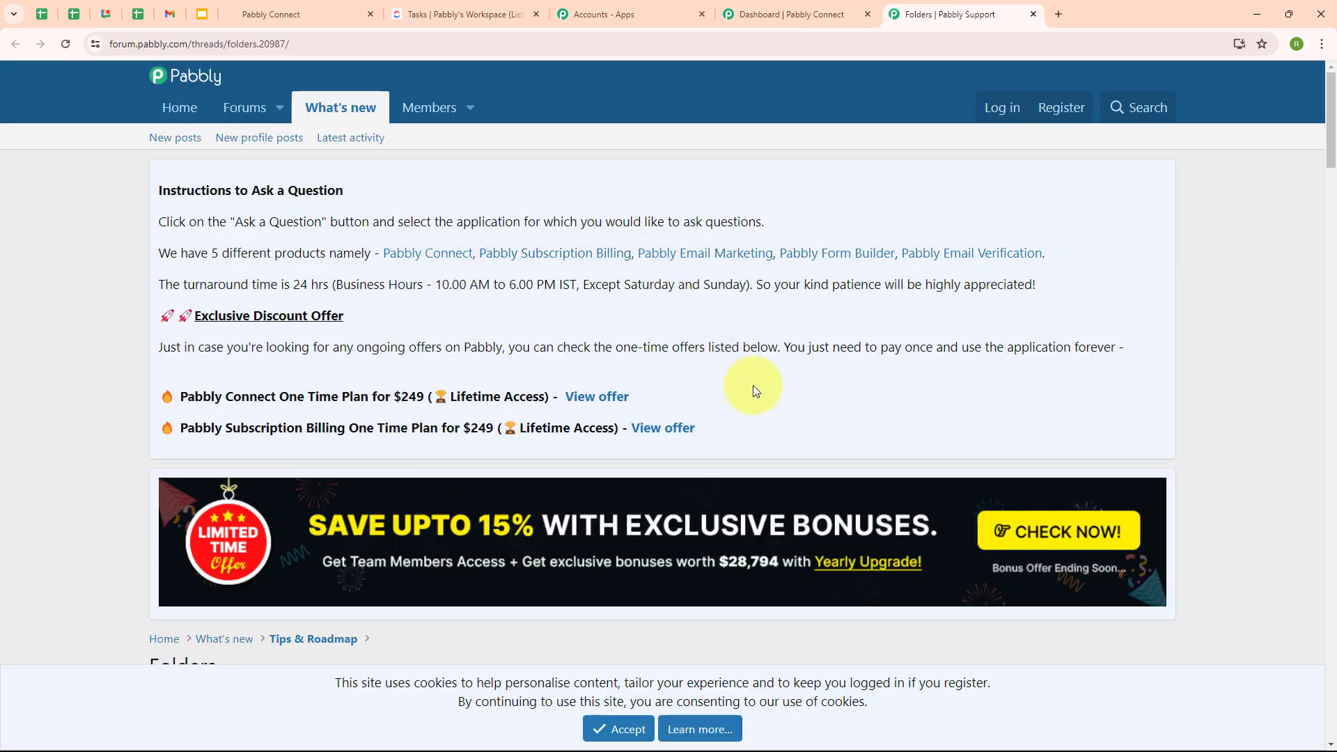
scroll(753, 386, down, 5)
scroll(753, 386, down, 3)
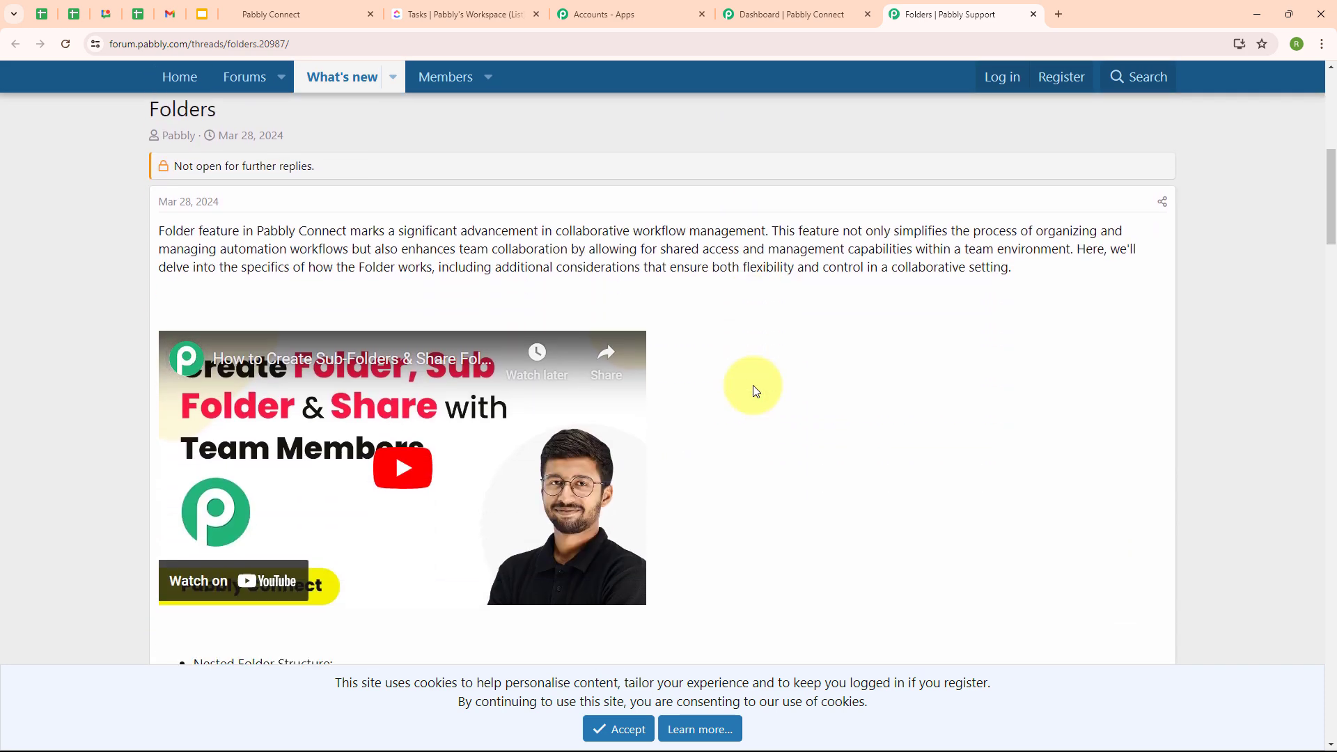
click(763, 14)
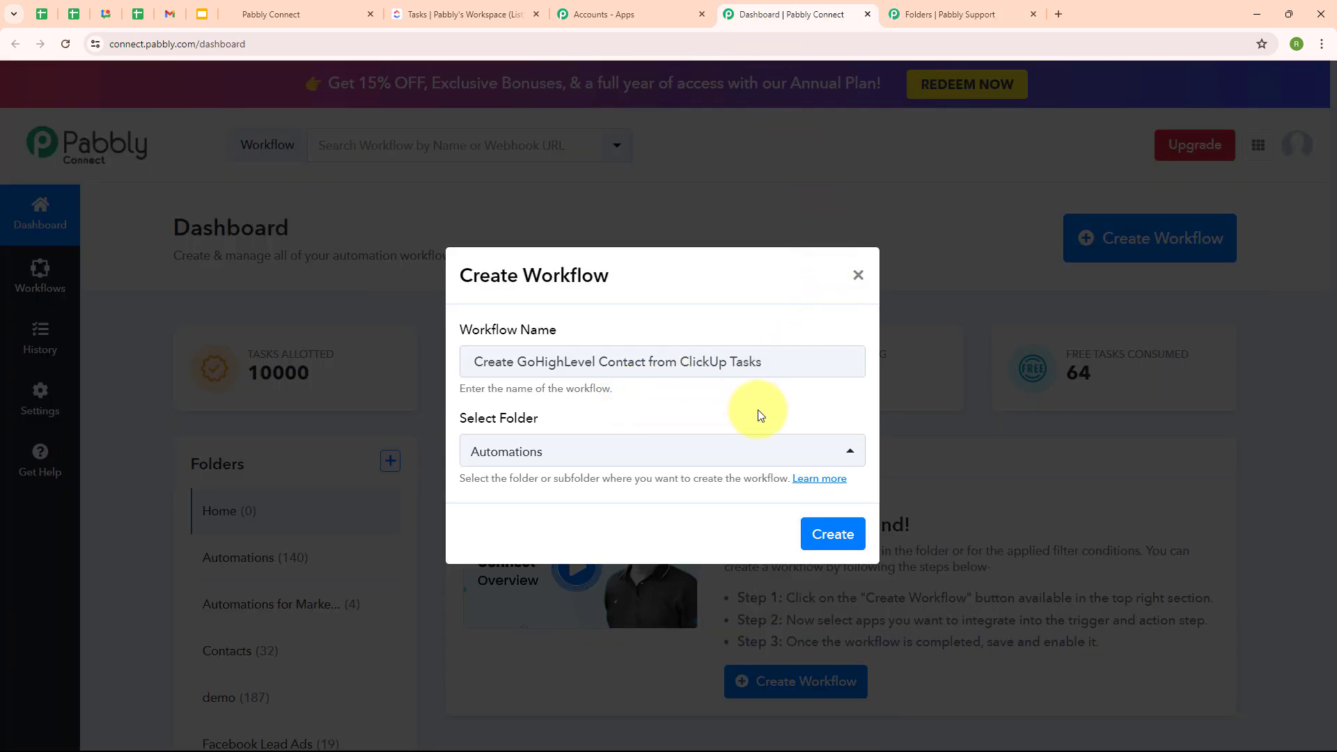
click(815, 550)
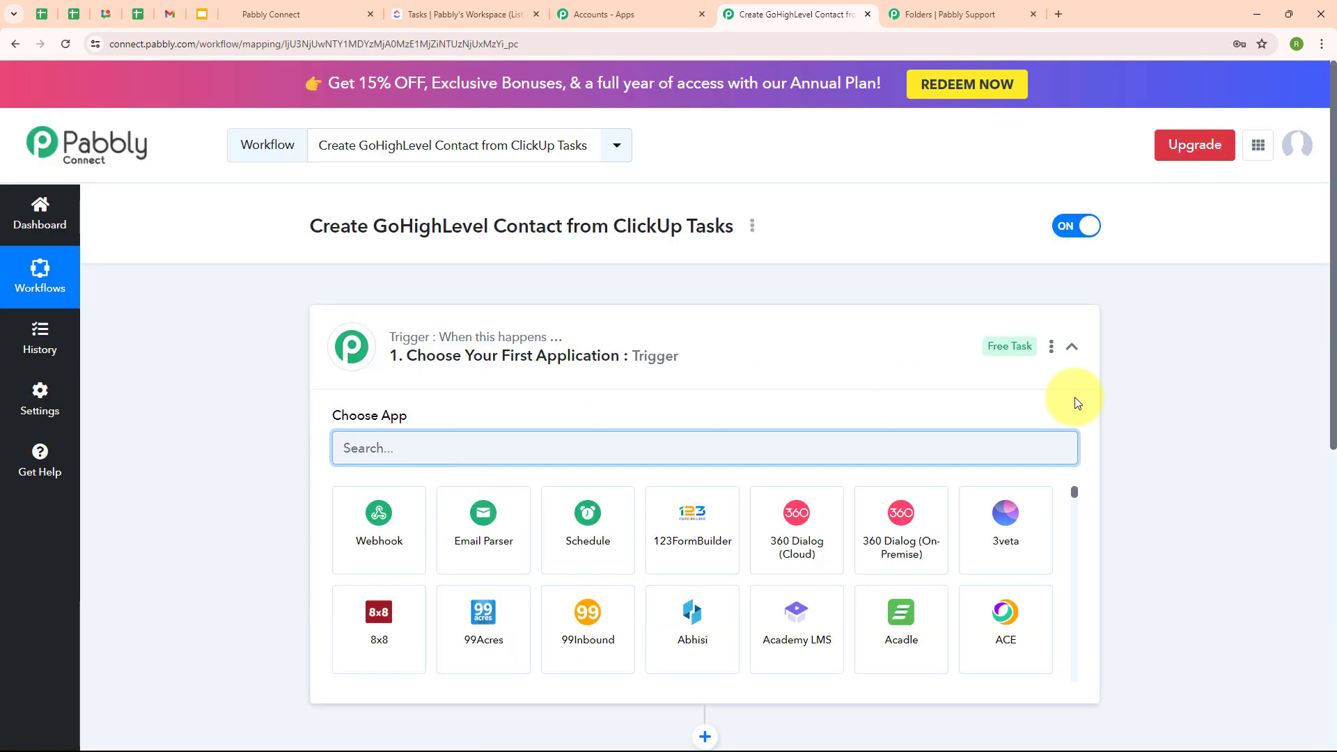
- Set the trigger app to ClickUp with the New Task trigger event
click(1072, 348)
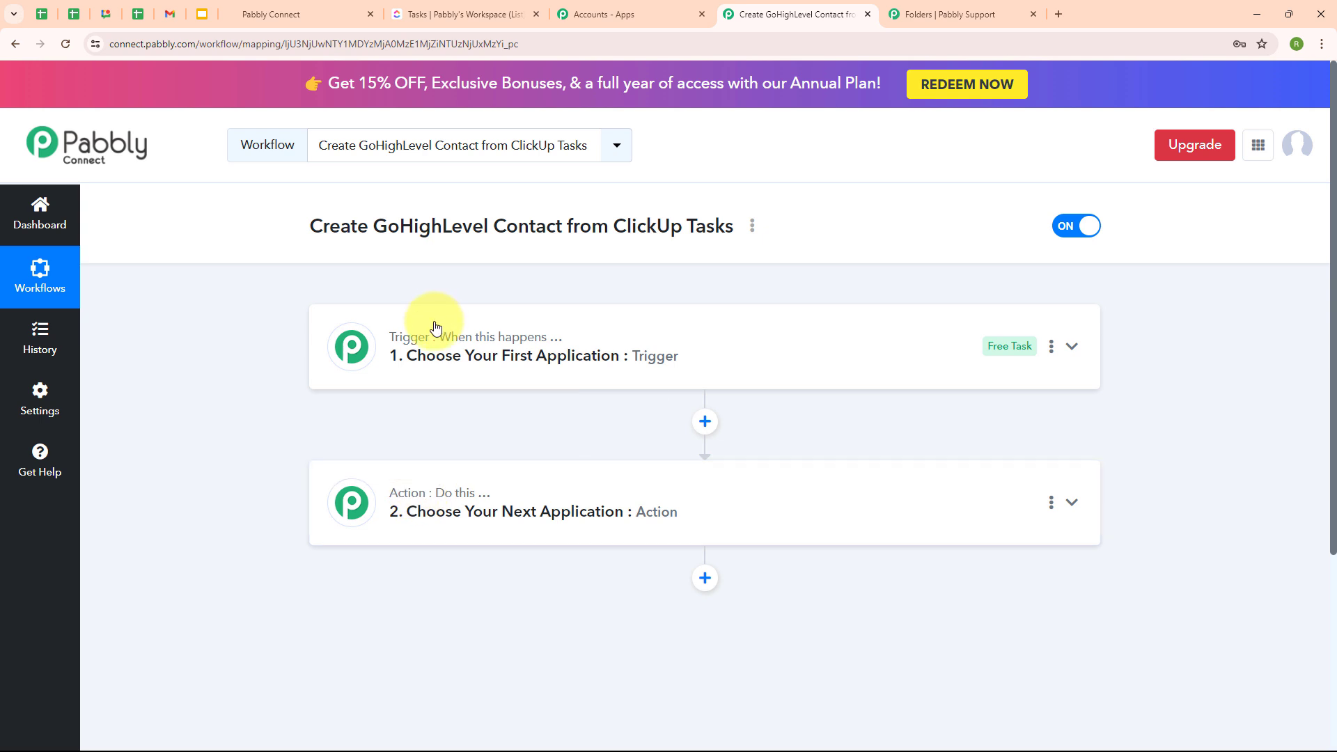
mouse_move(499, 344)
mouse_move(487, 501)
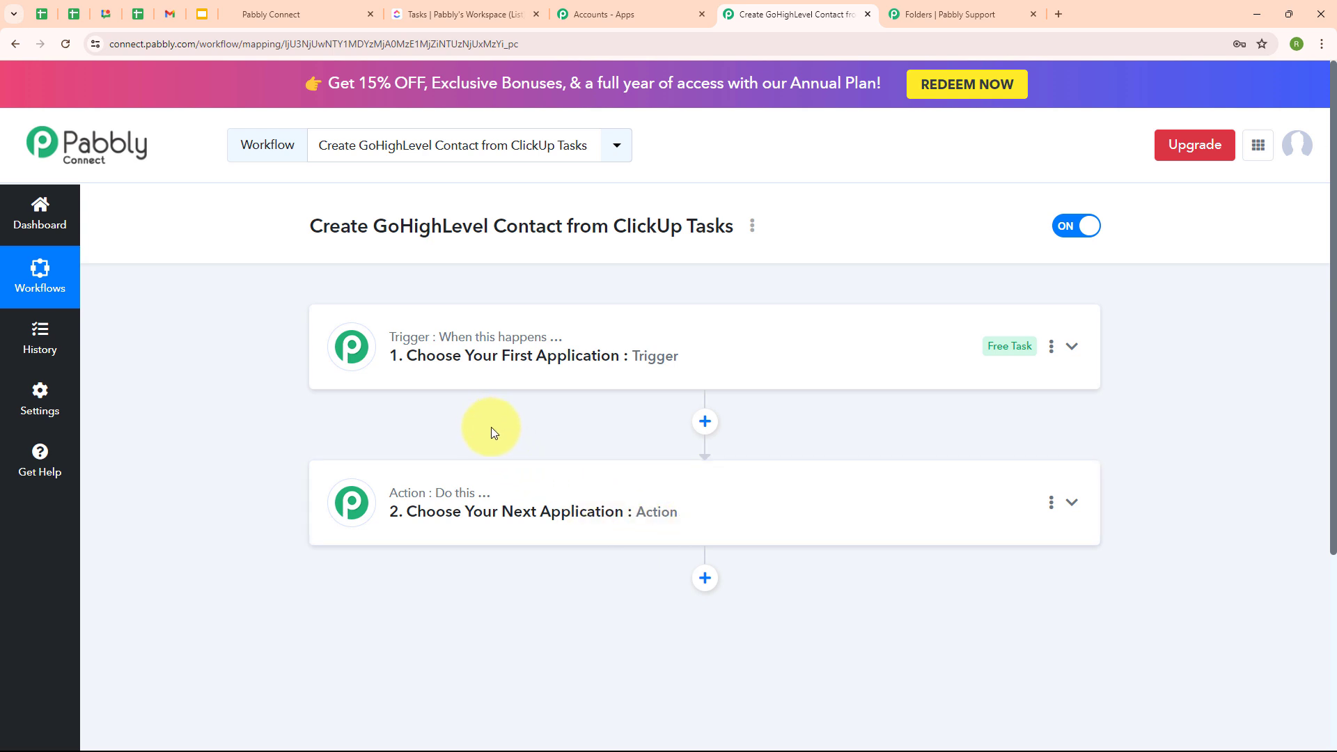
click(1071, 349)
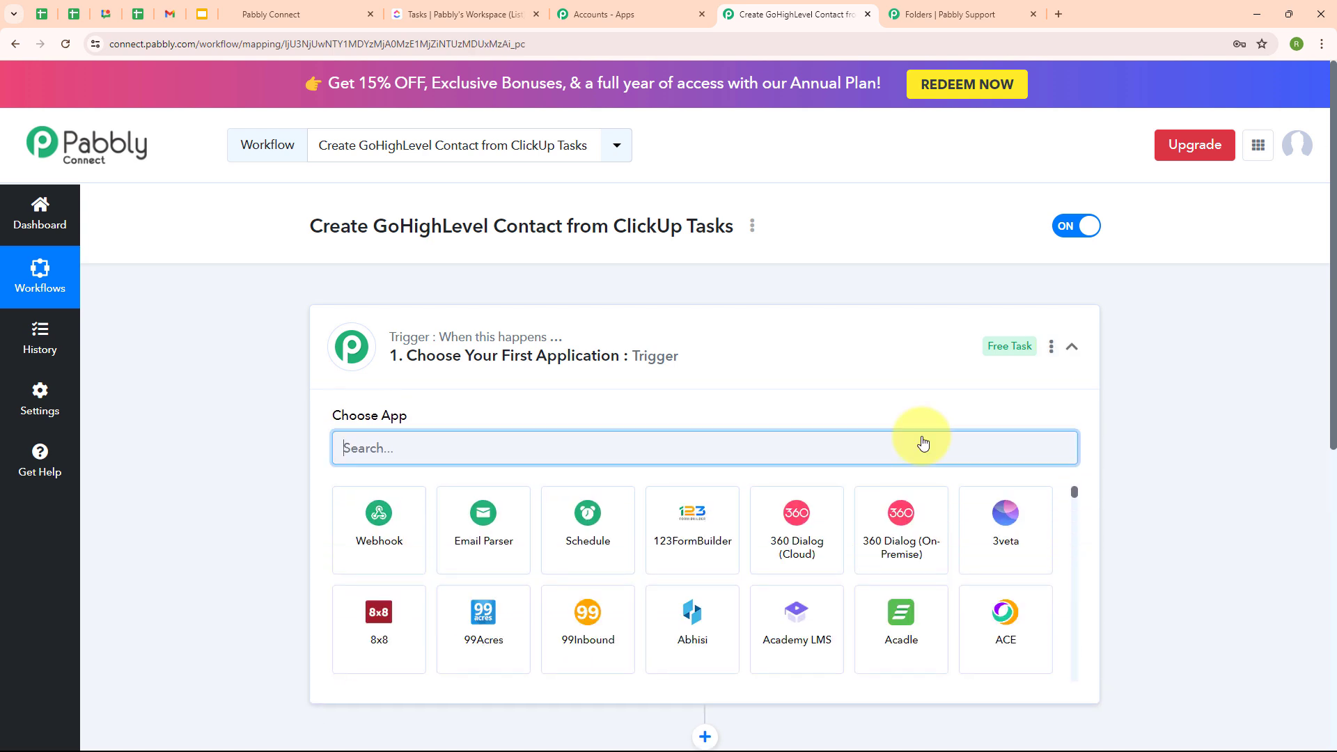
text(cl)
click(689, 554)
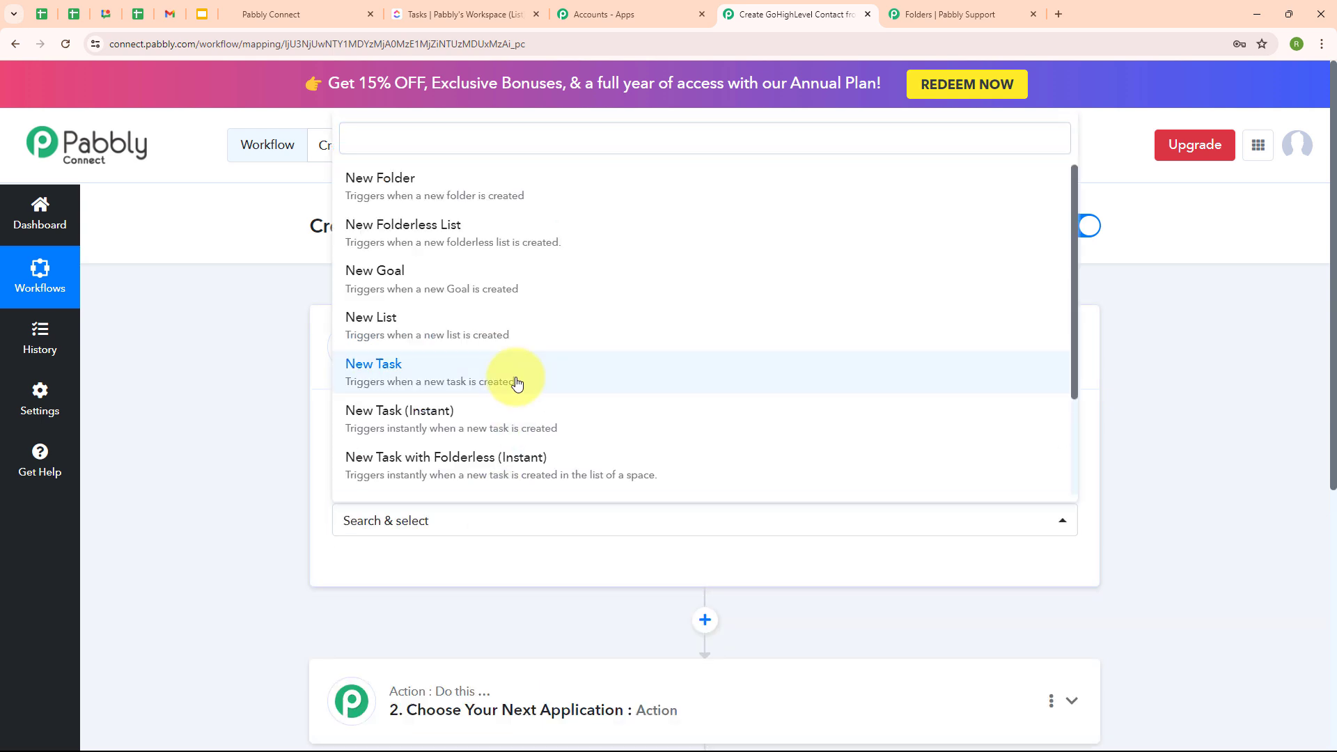
click(519, 387)
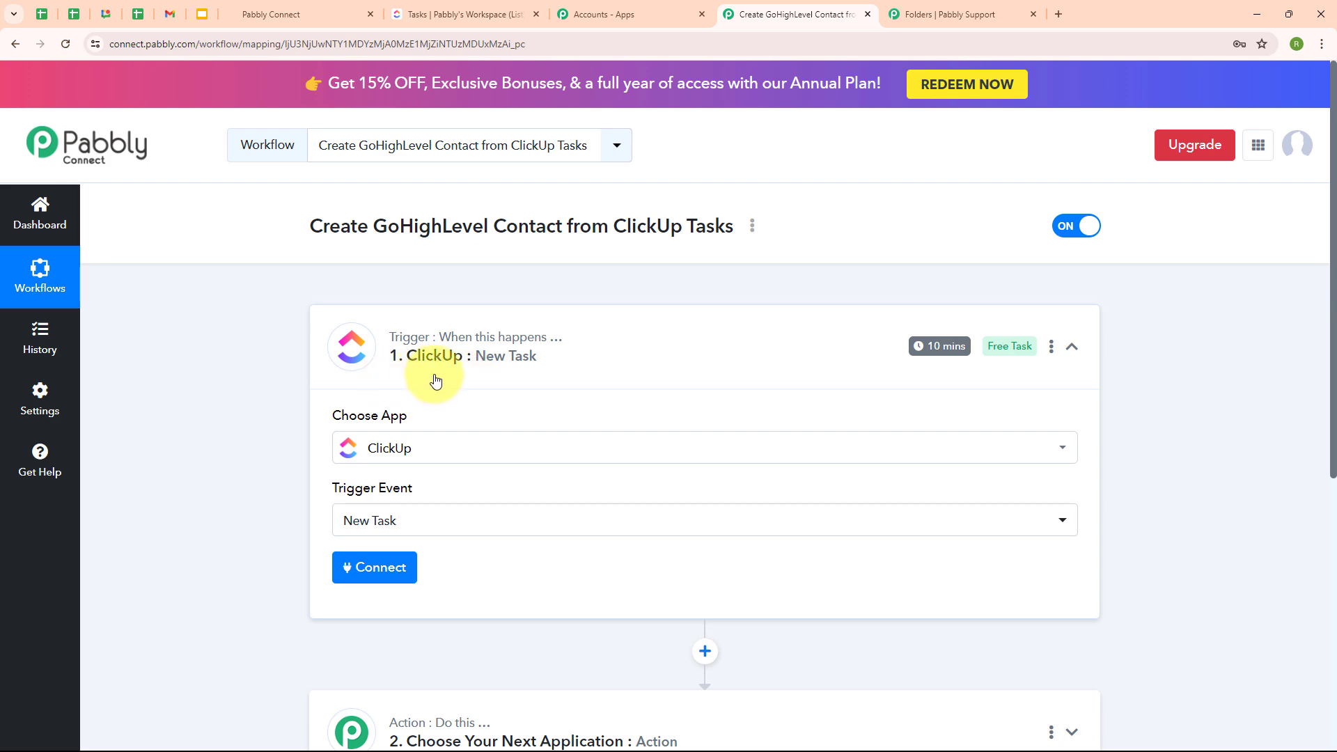
- Add a new ClickUp connection (ClickUp #3) and review the API Token instructions before going to ClickUp
click(397, 587)
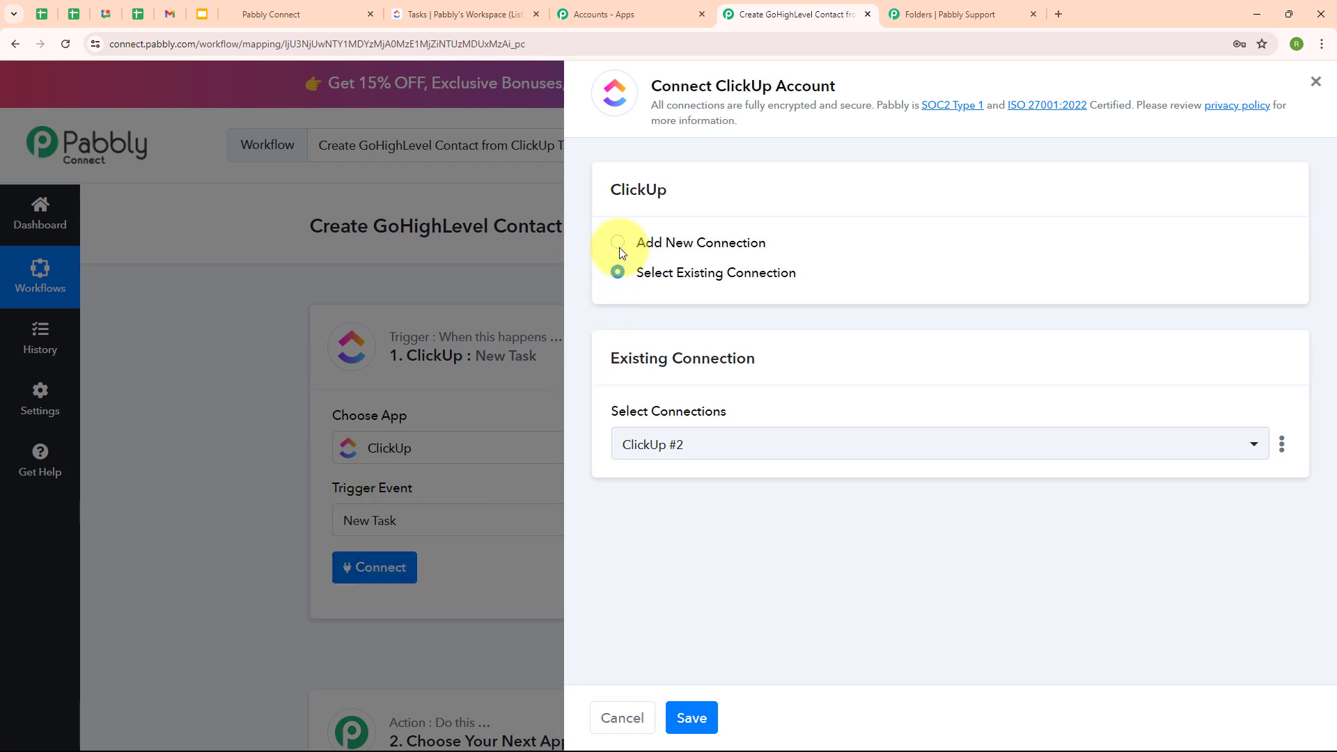
click(620, 248)
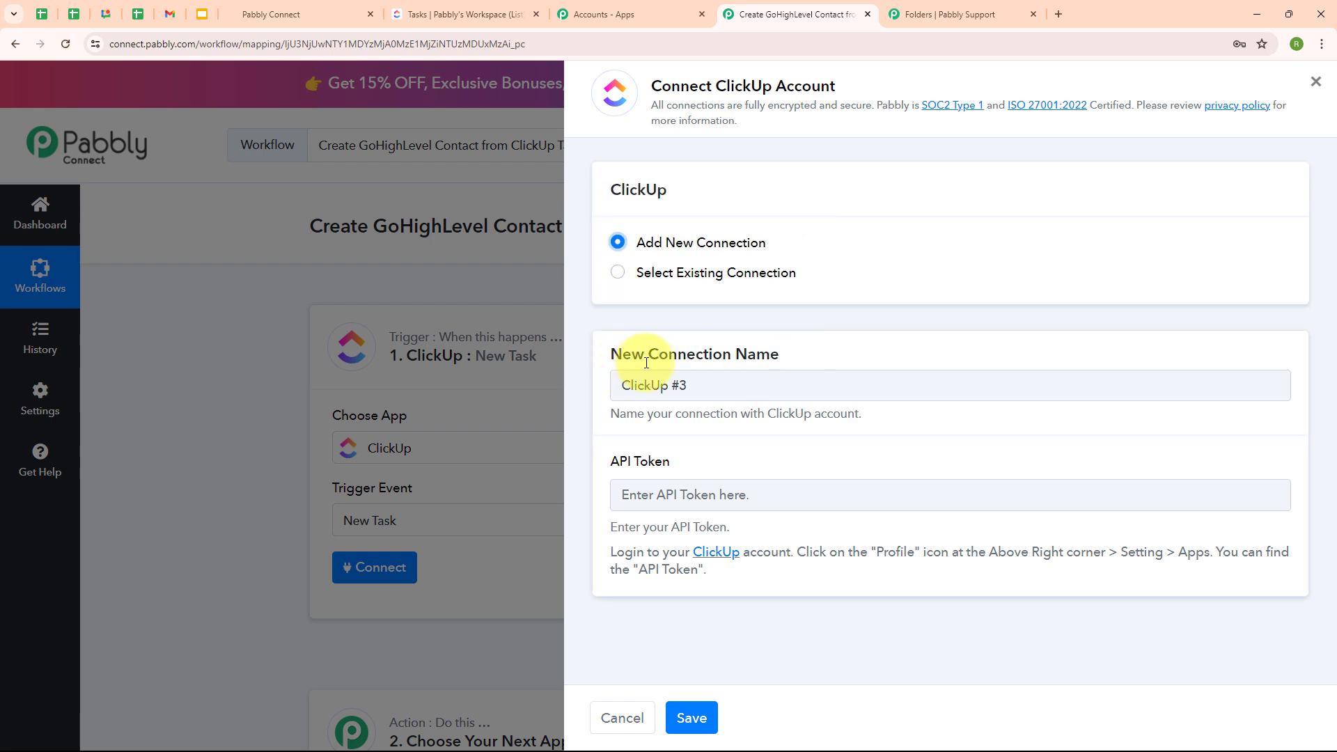
drag(616, 463, 655, 471)
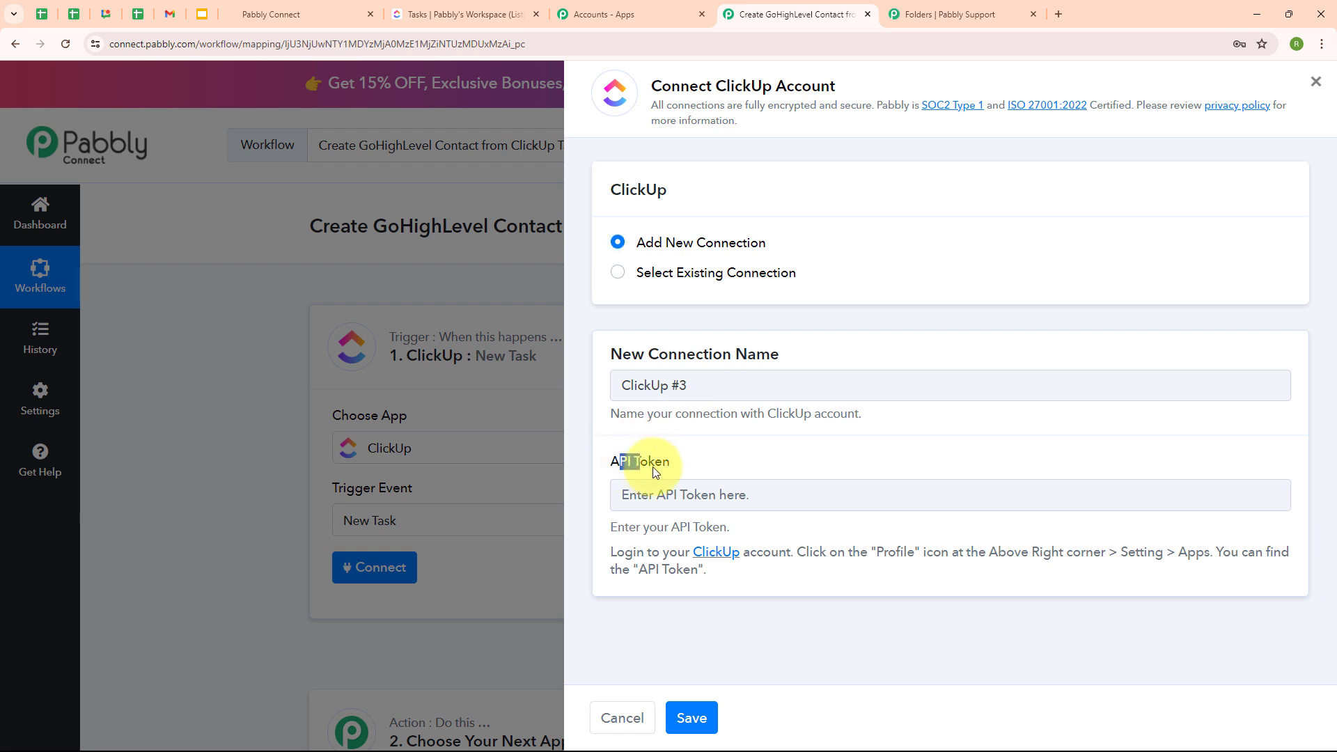
click(688, 468)
drag(615, 553, 761, 583)
click(760, 584)
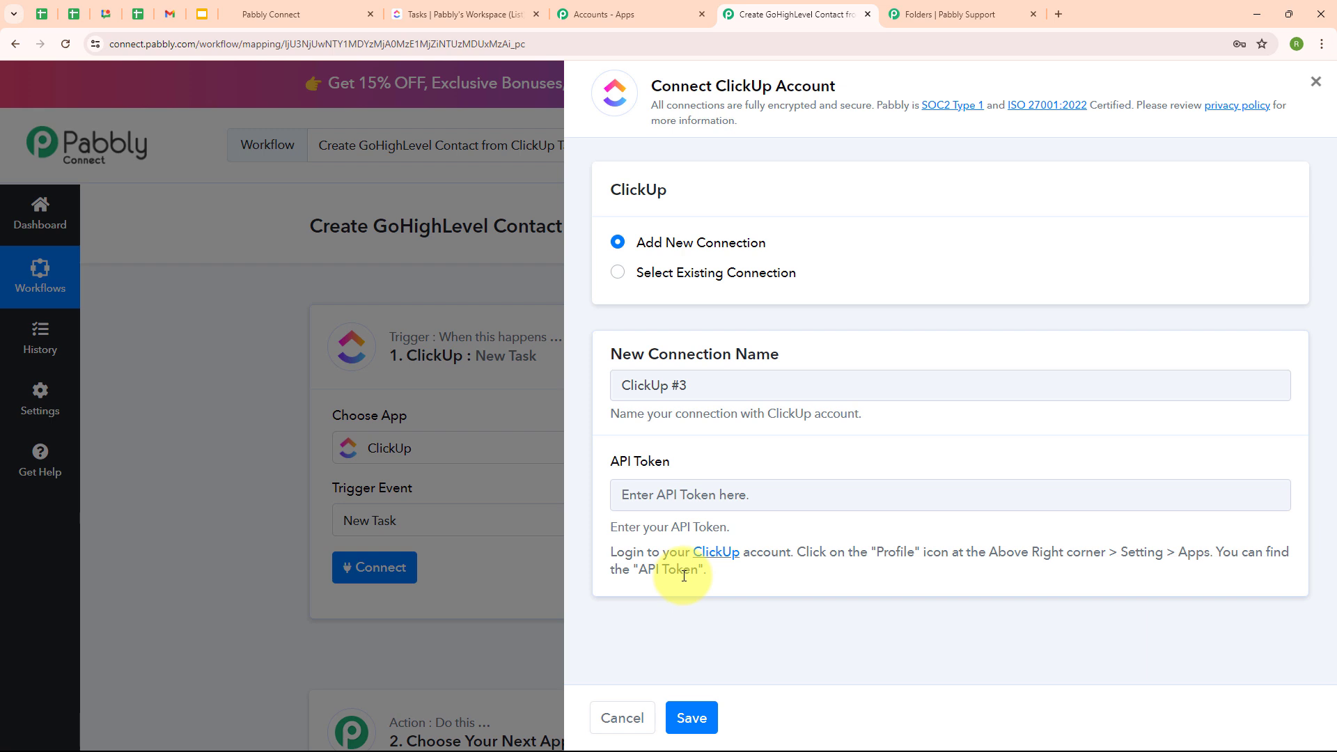
click(452, 14)
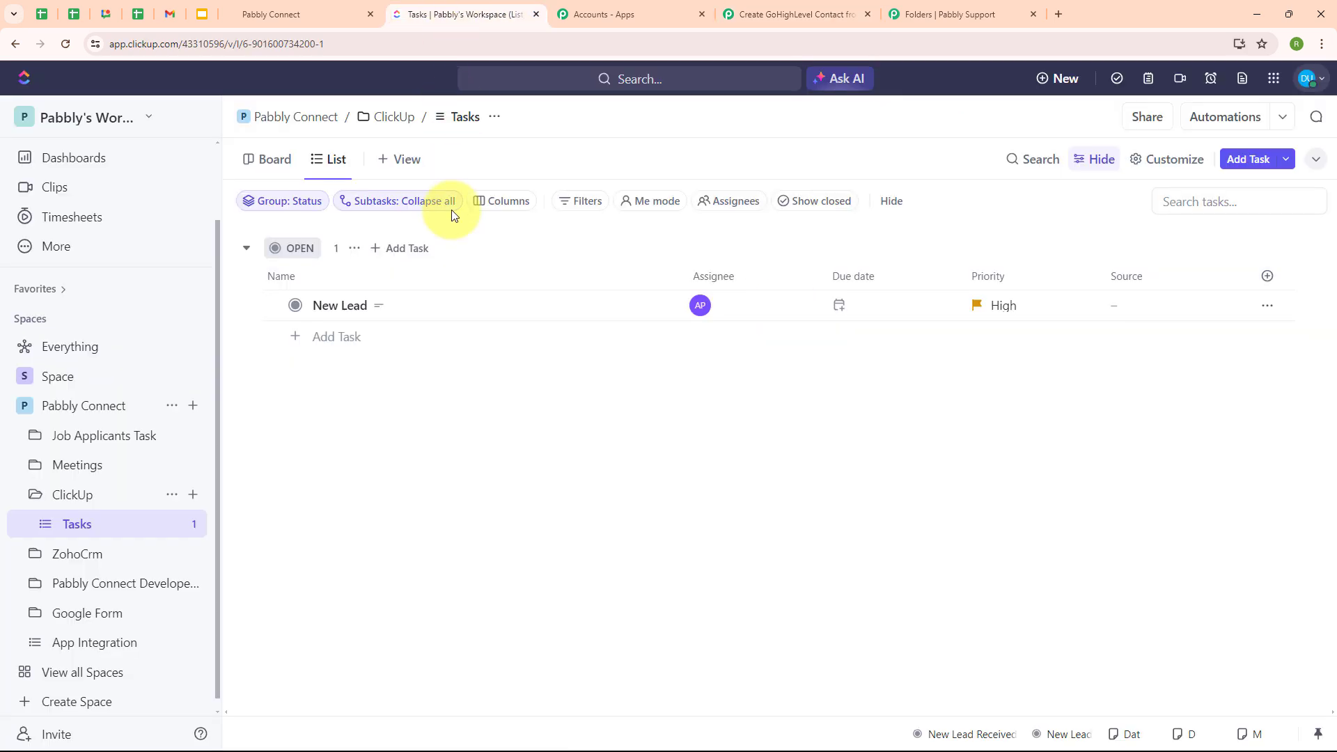
- Copy the API token from ClickUp's Settings > Apps page and return to Pabbly Connect
click(1313, 78)
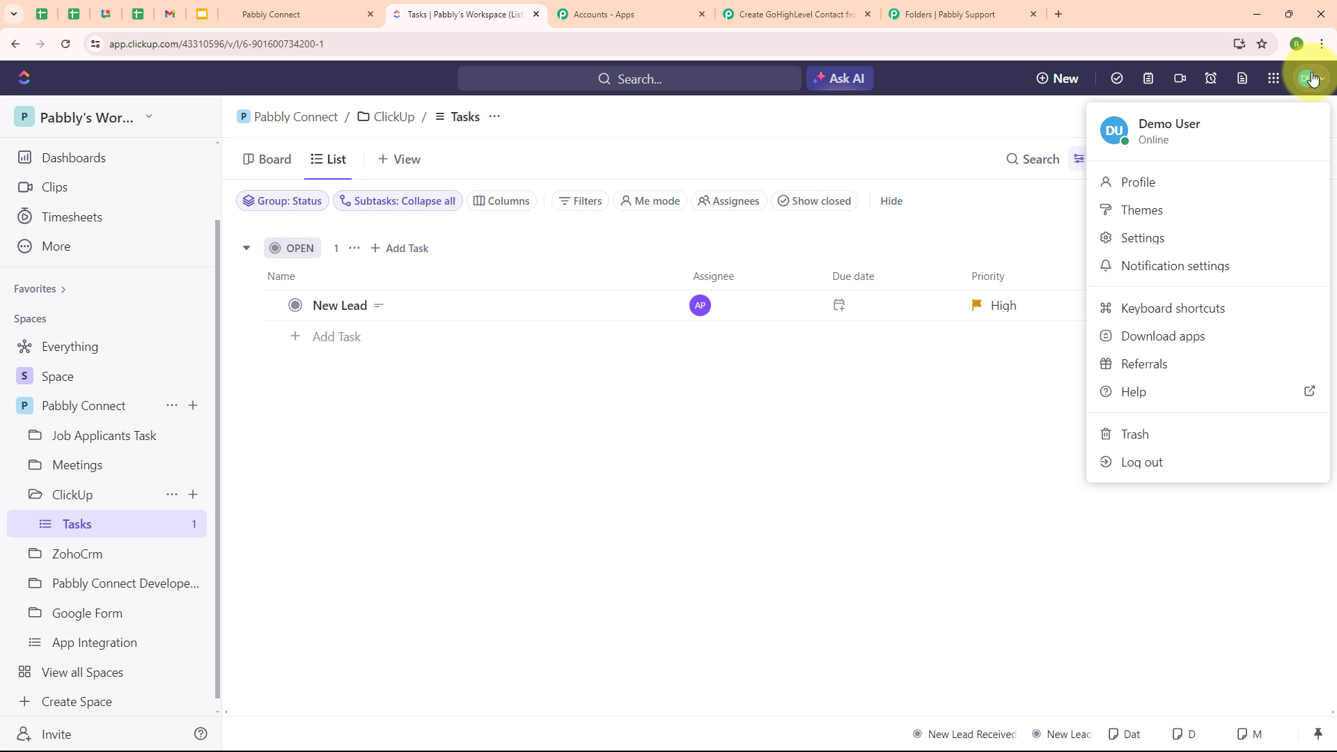
click(1146, 246)
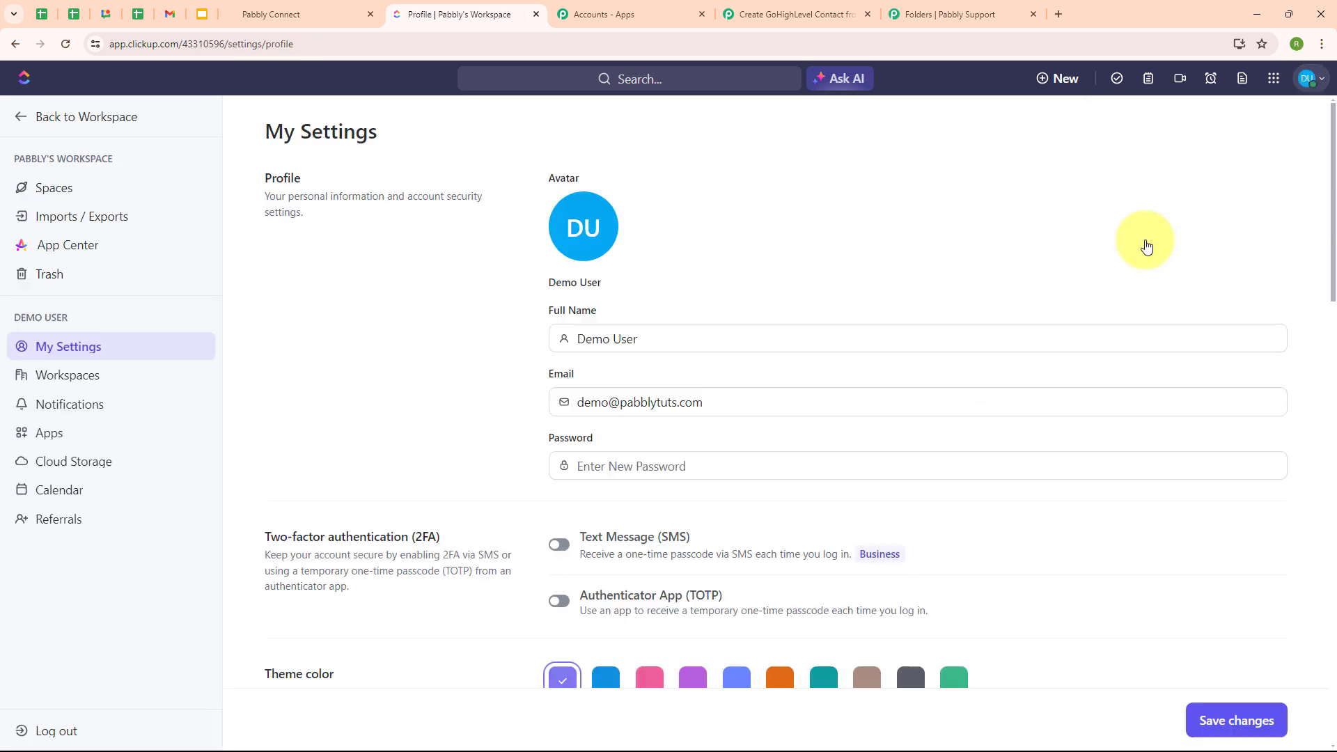
click(54, 439)
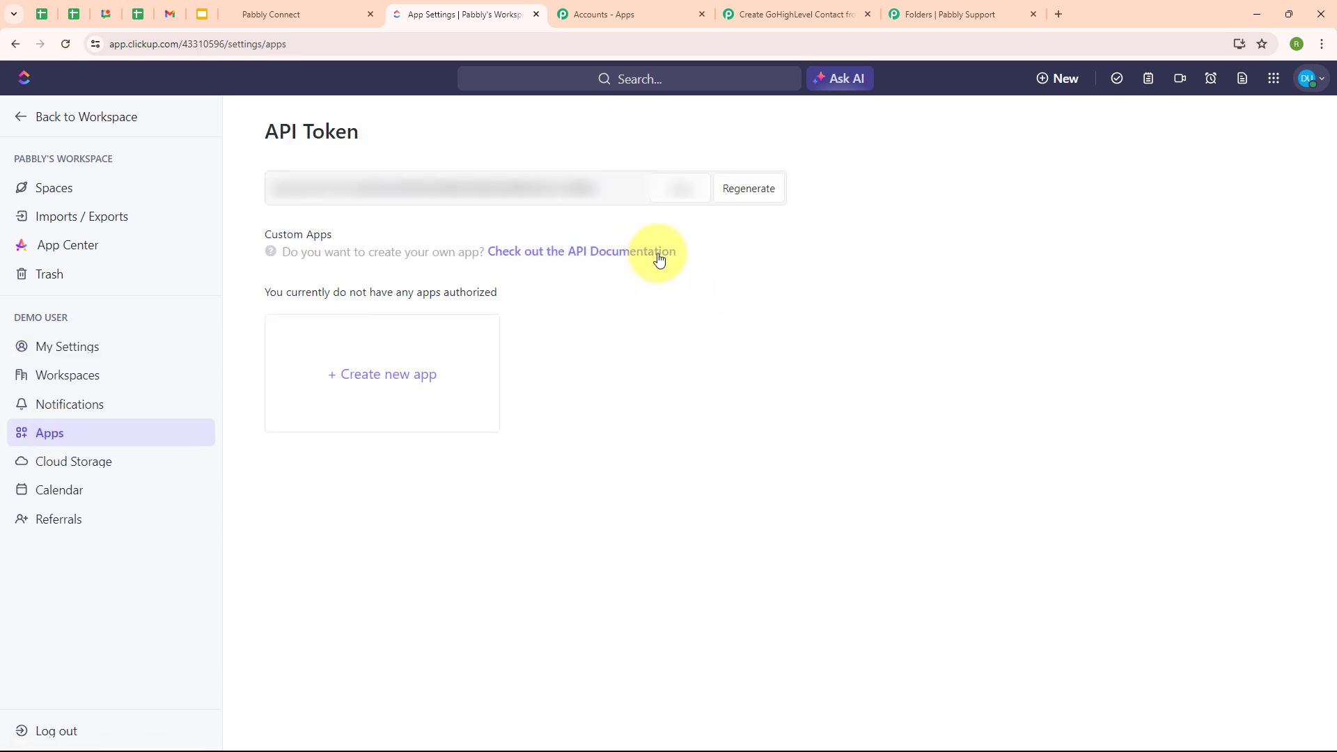
click(765, 195)
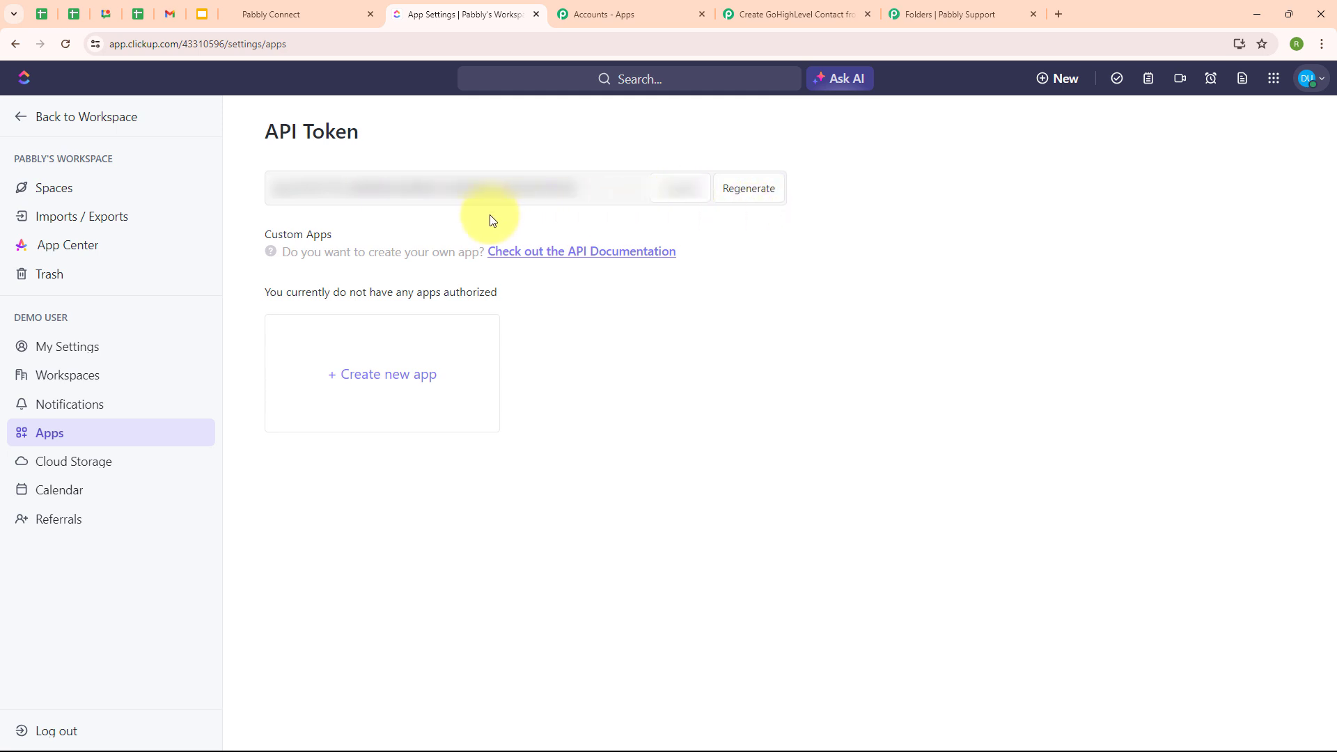
click(816, 8)
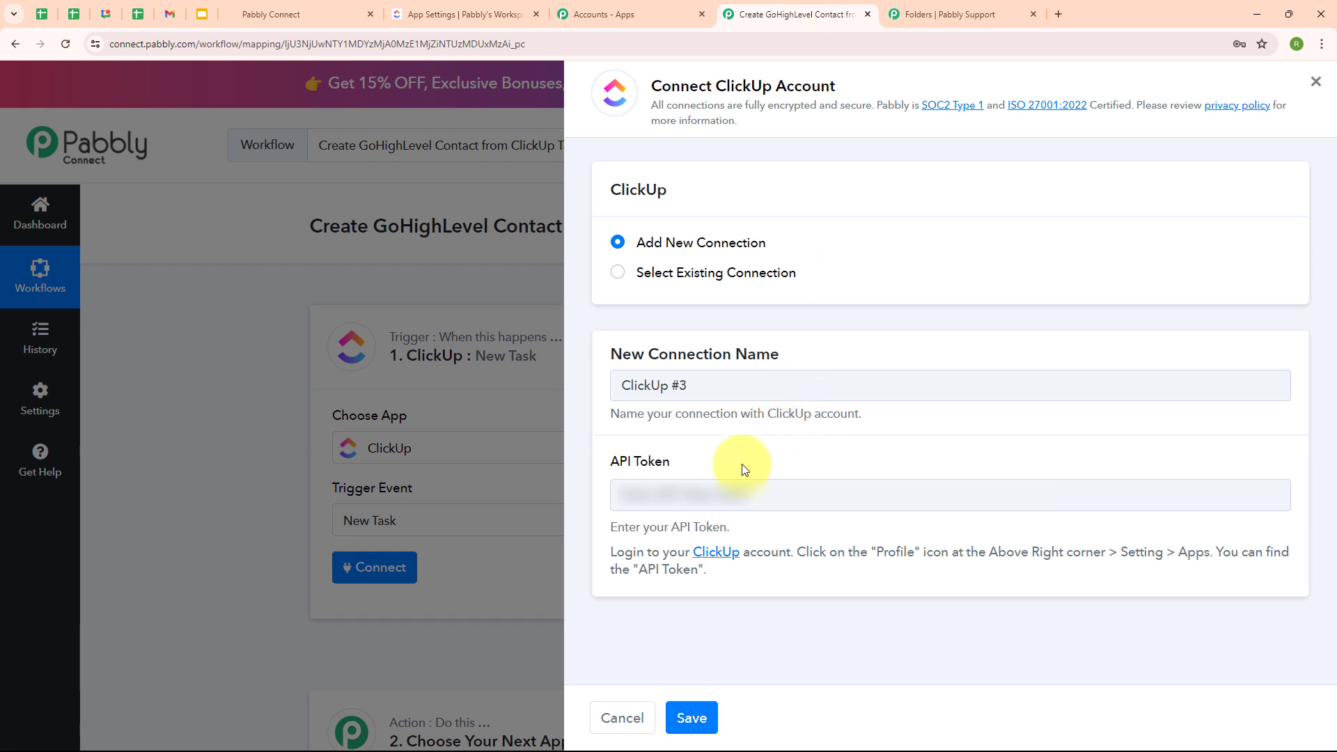
- Paste the ClickUp API token into the ClickUp #3 connection and save it
click(727, 494)
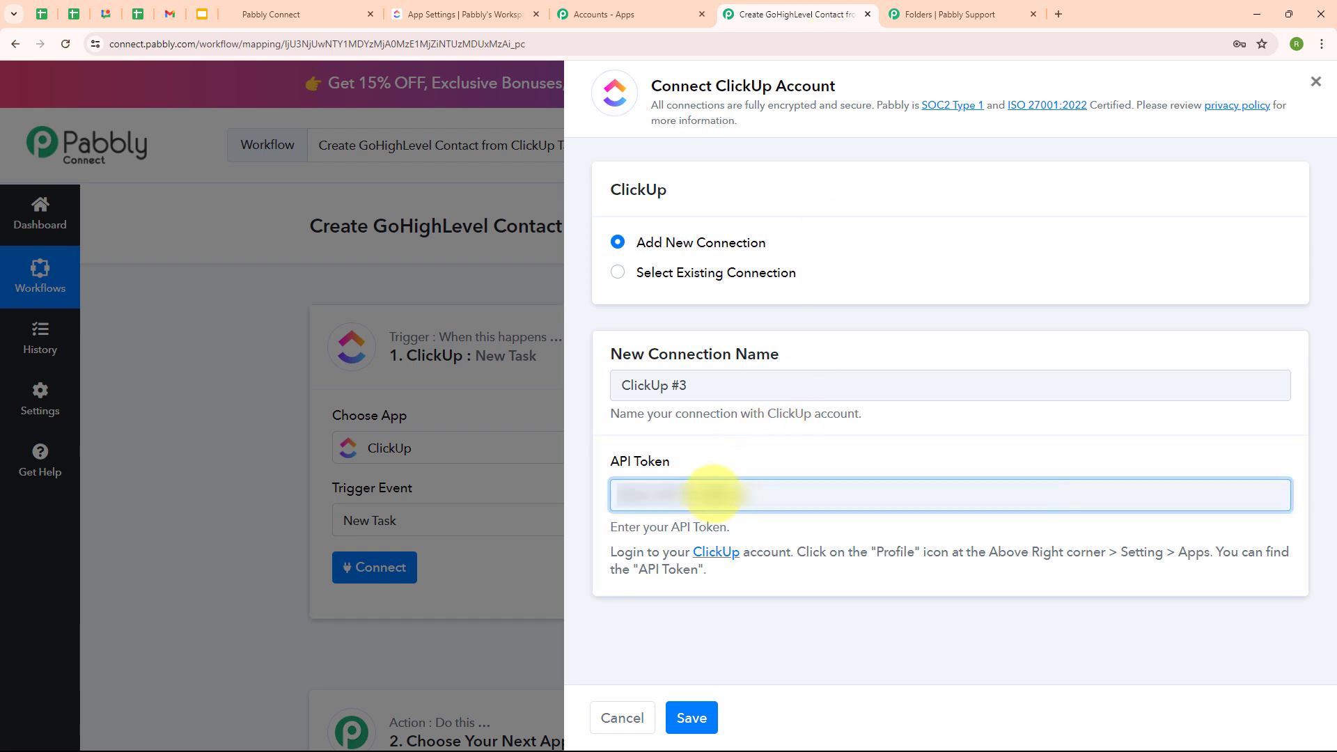
key(ctrl+v)
click(808, 529)
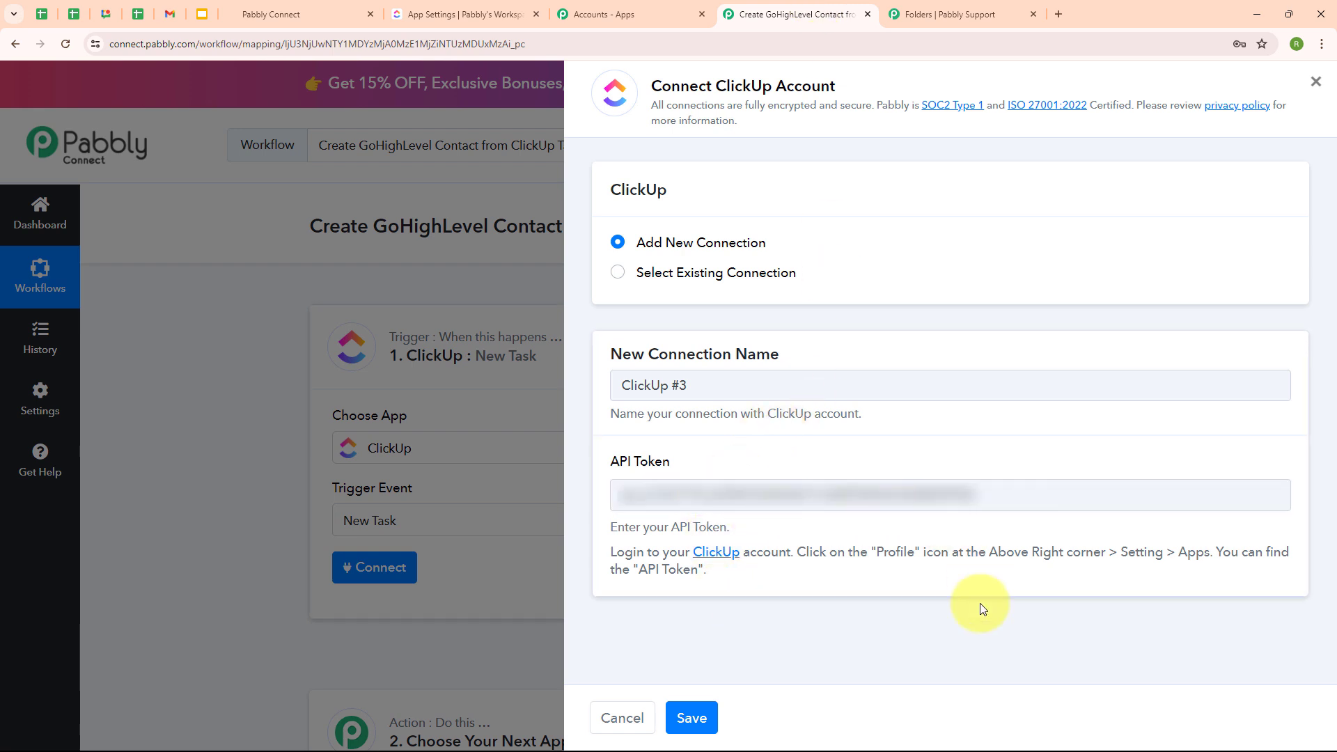
click(712, 719)
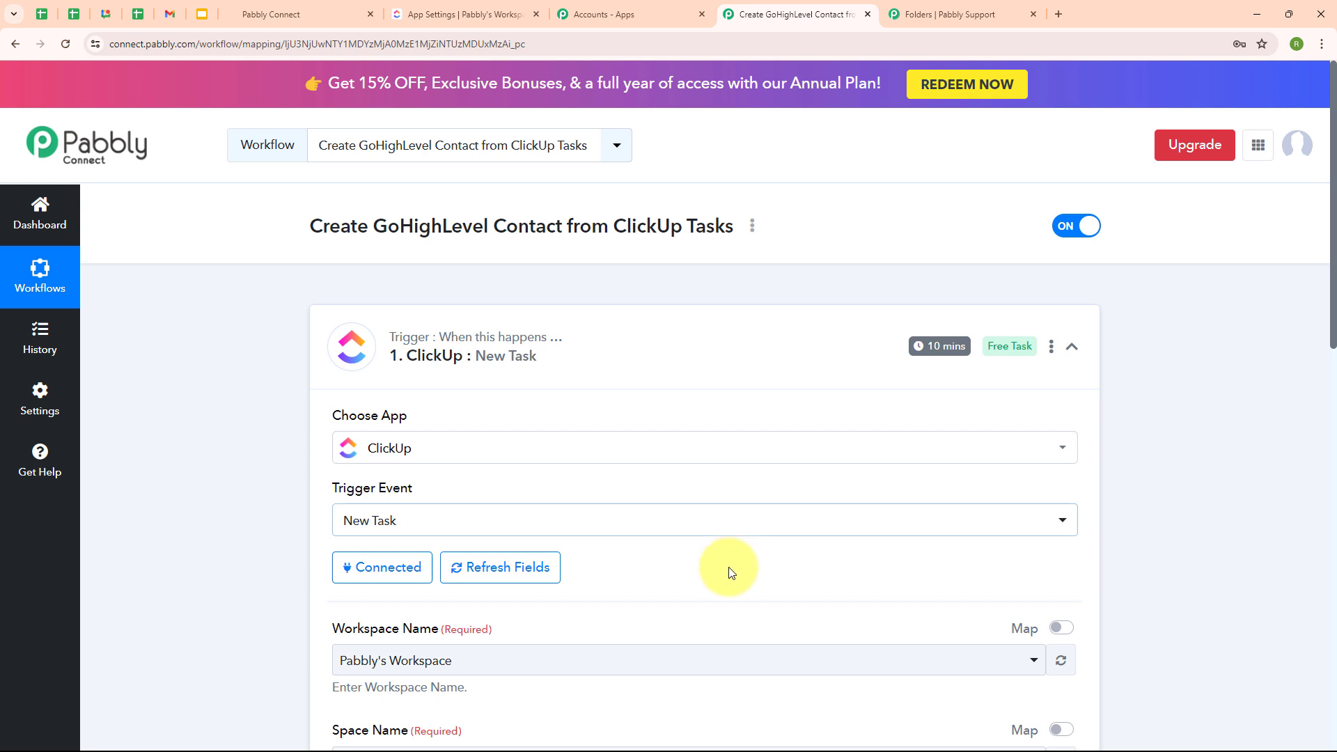
scroll(712, 578, down, 5)
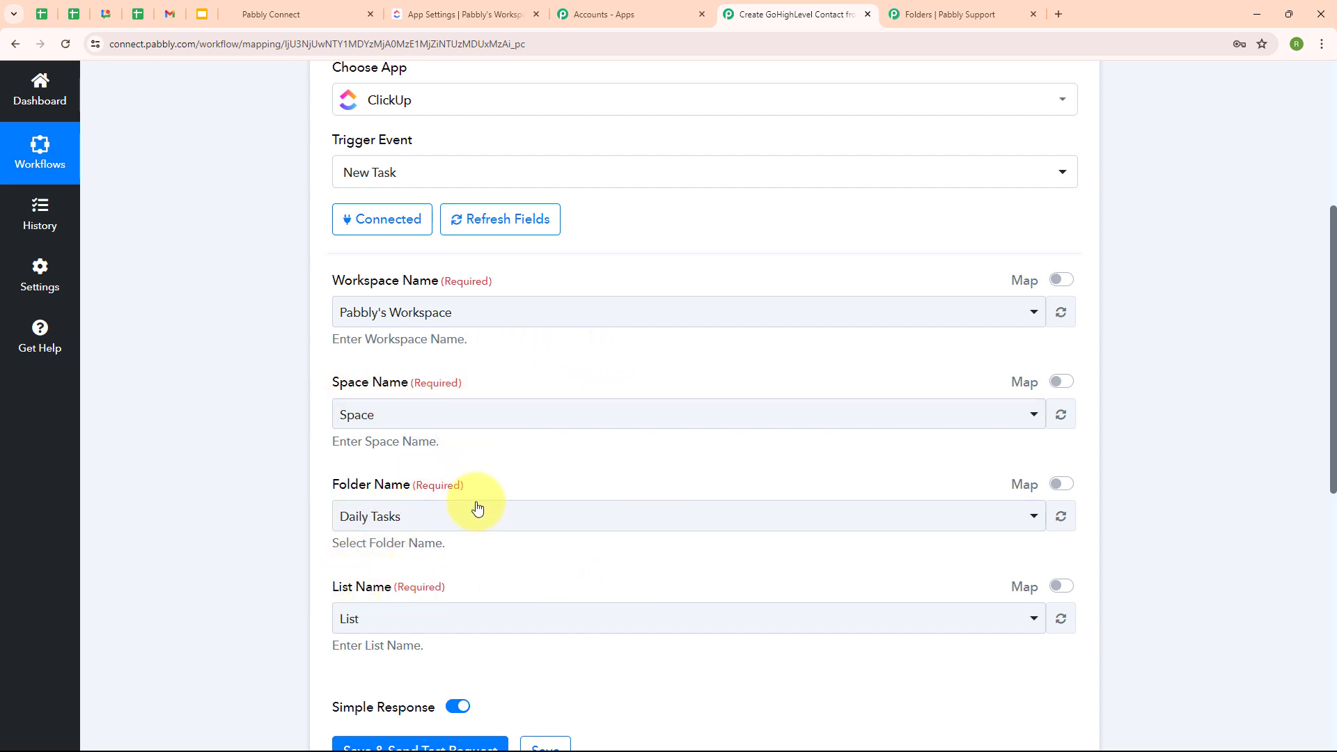
click(501, 19)
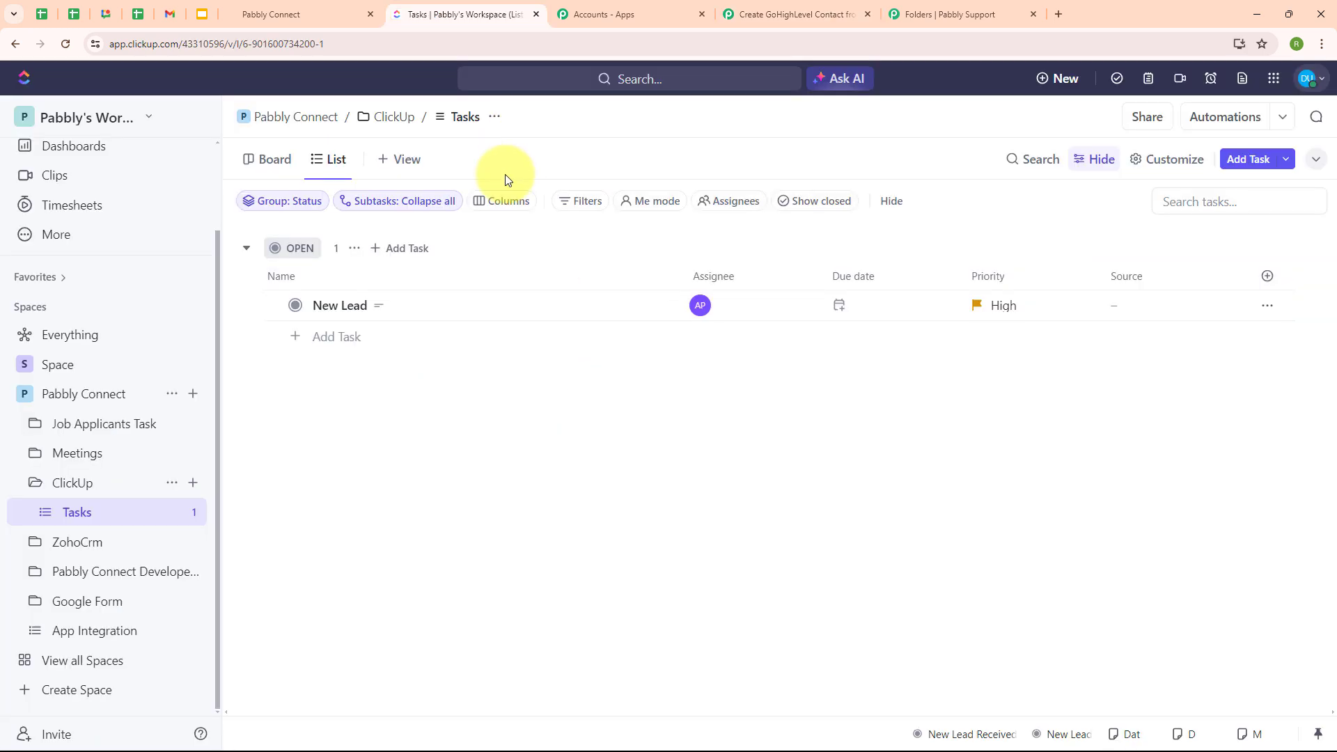
click(123, 120)
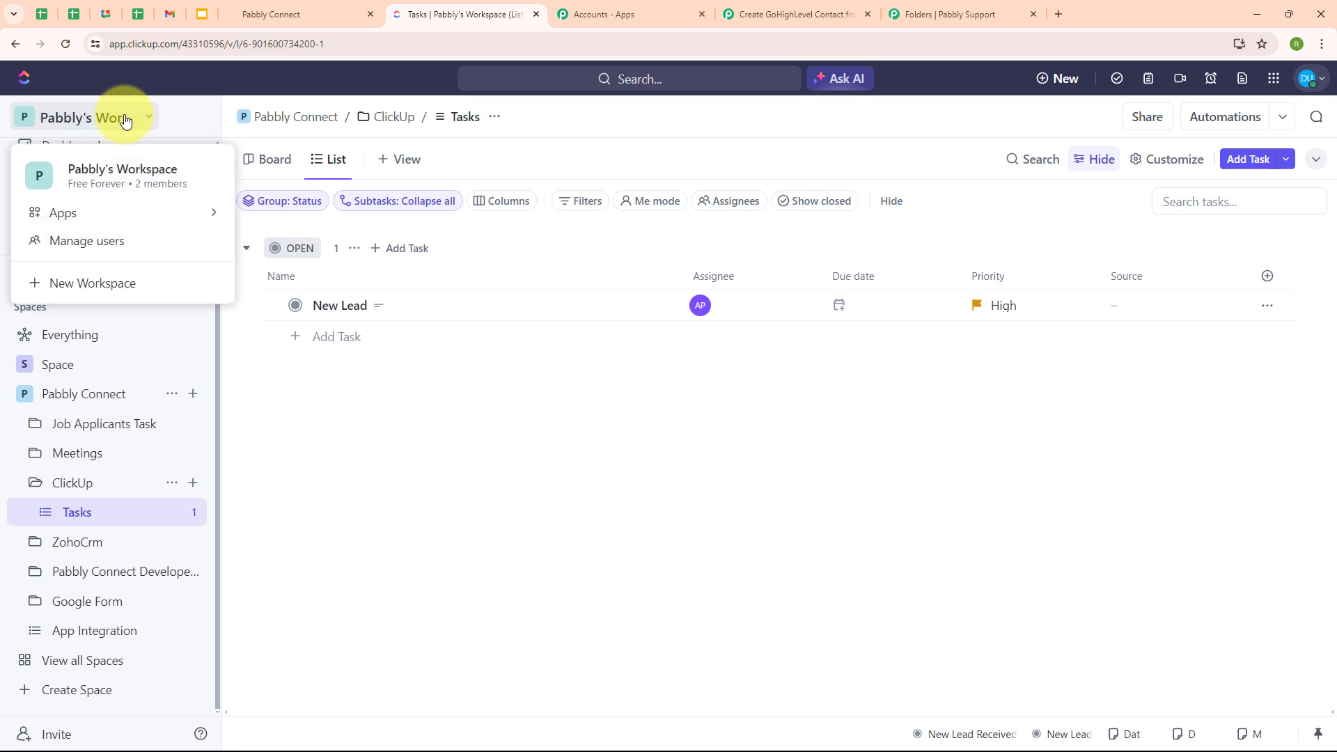
click(270, 434)
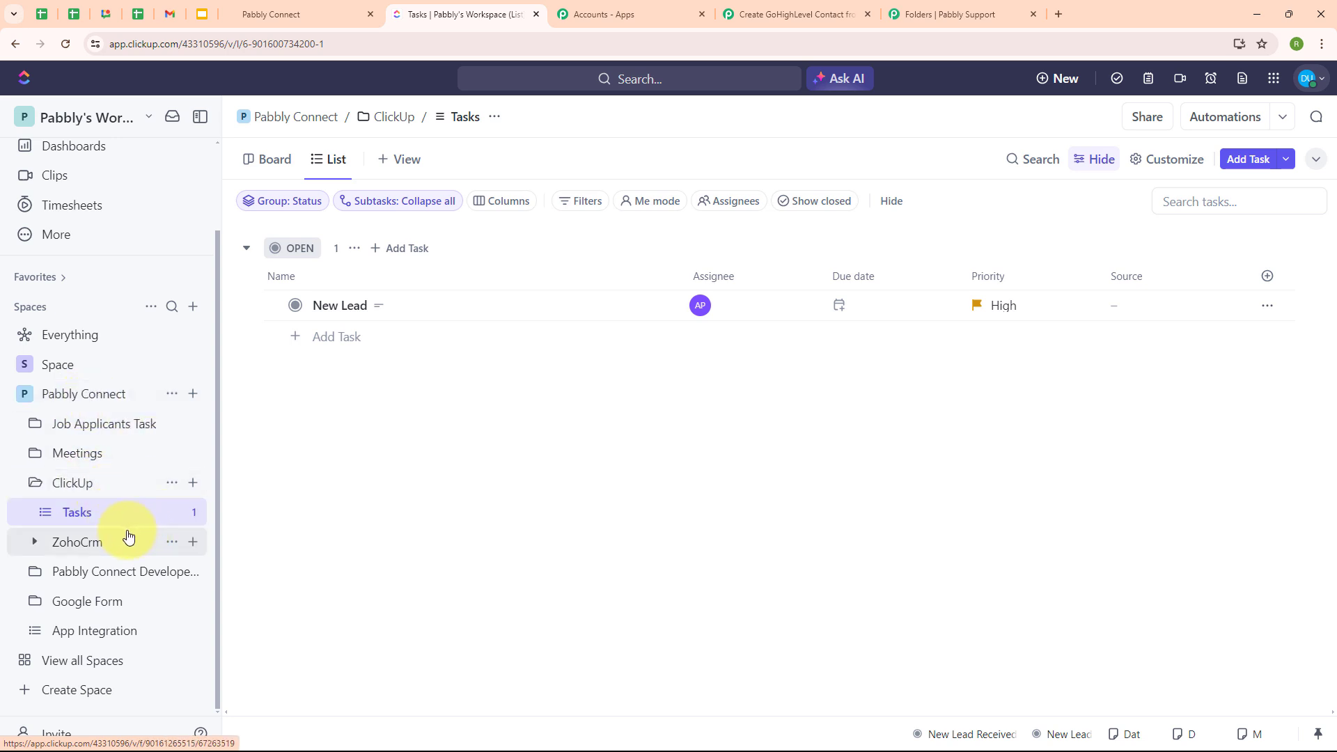
click(778, 5)
- Target Pabbly's Workspace, space Pabbly Connect, folder ClickUp and list Tasks in the trigger
click(378, 316)
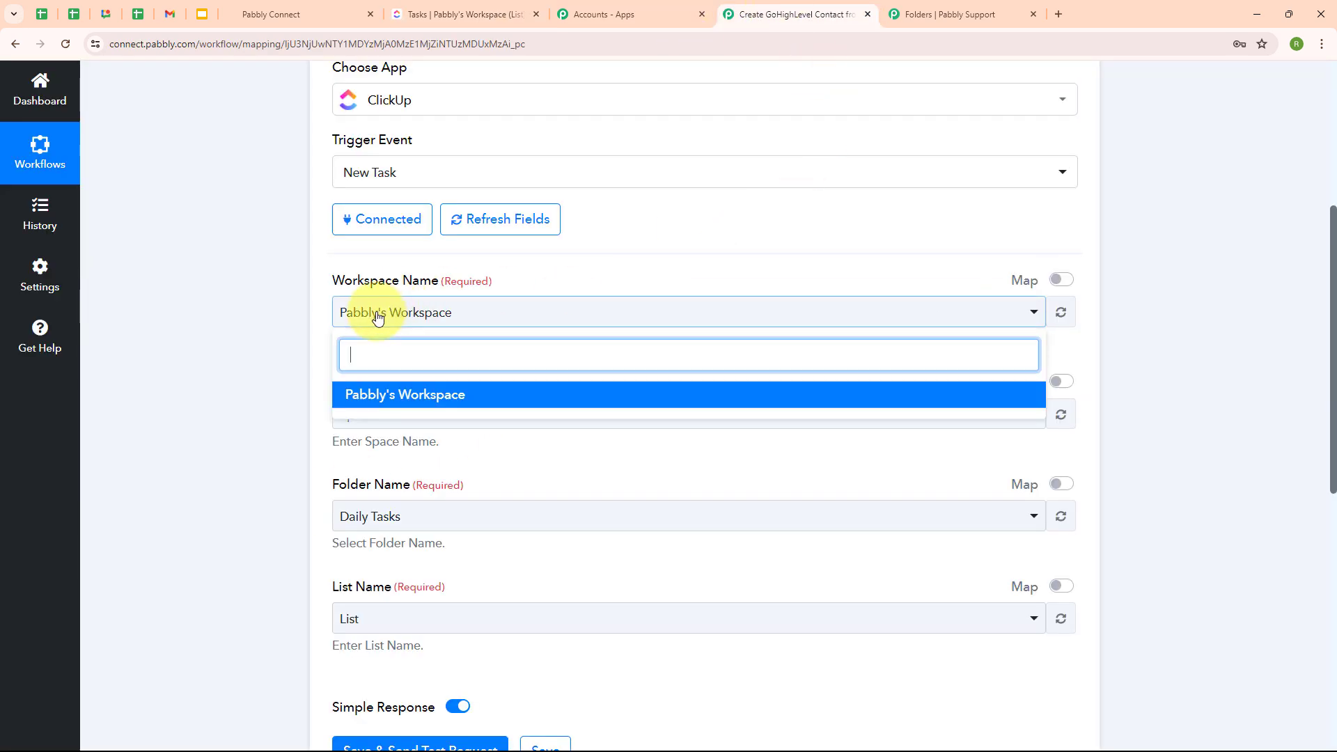
click(339, 402)
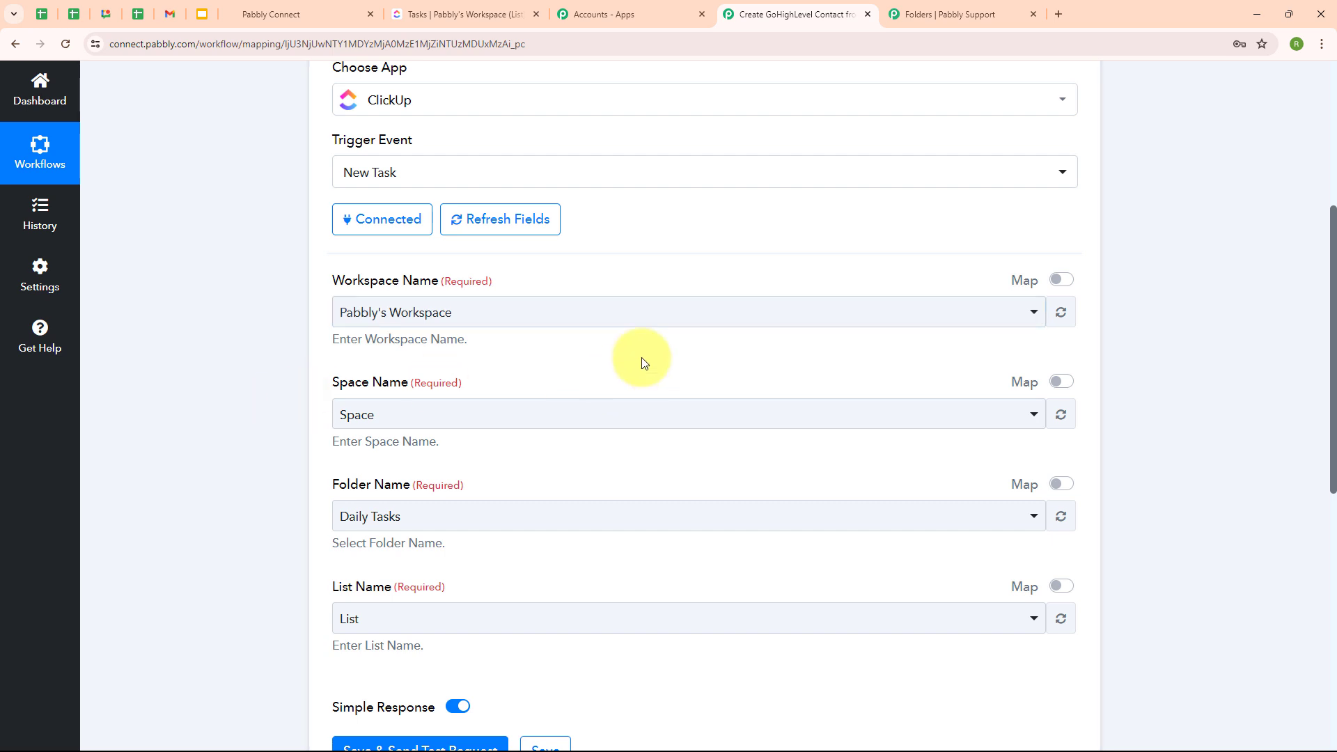
scroll(680, 344, down, 3)
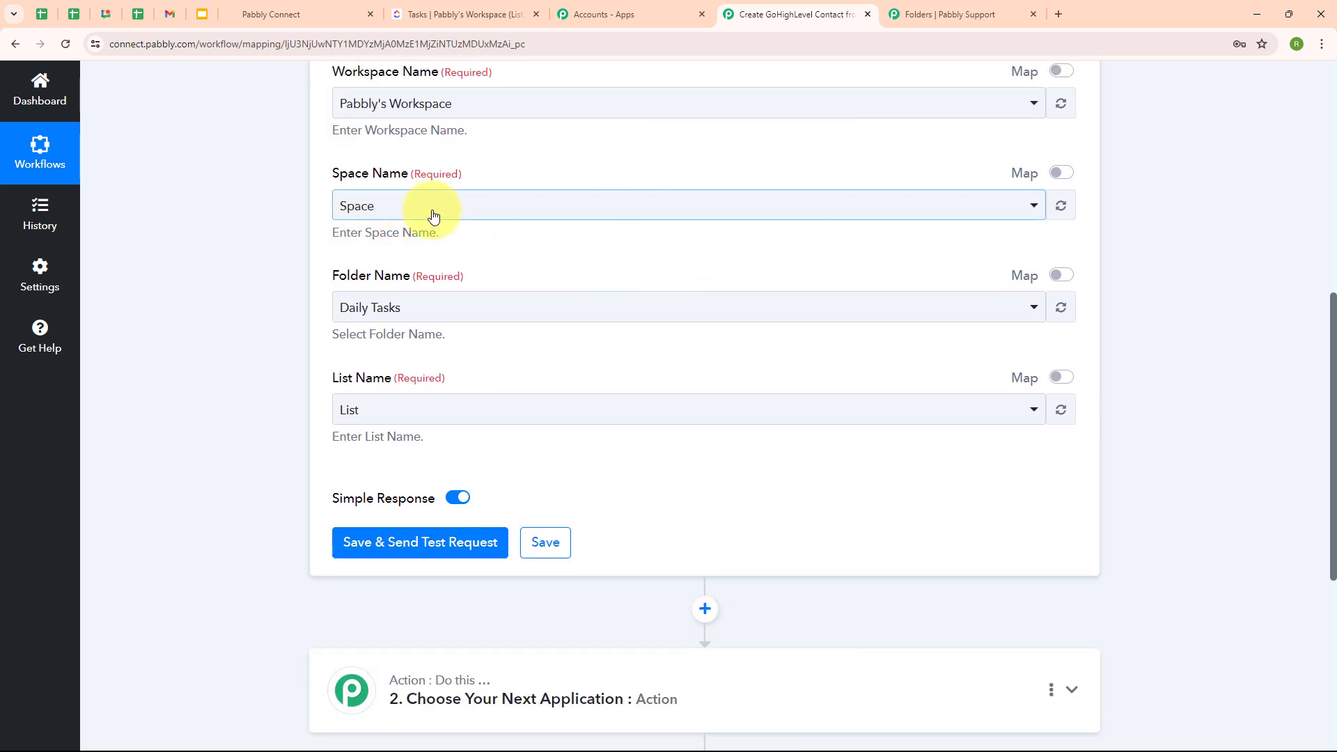
click(432, 216)
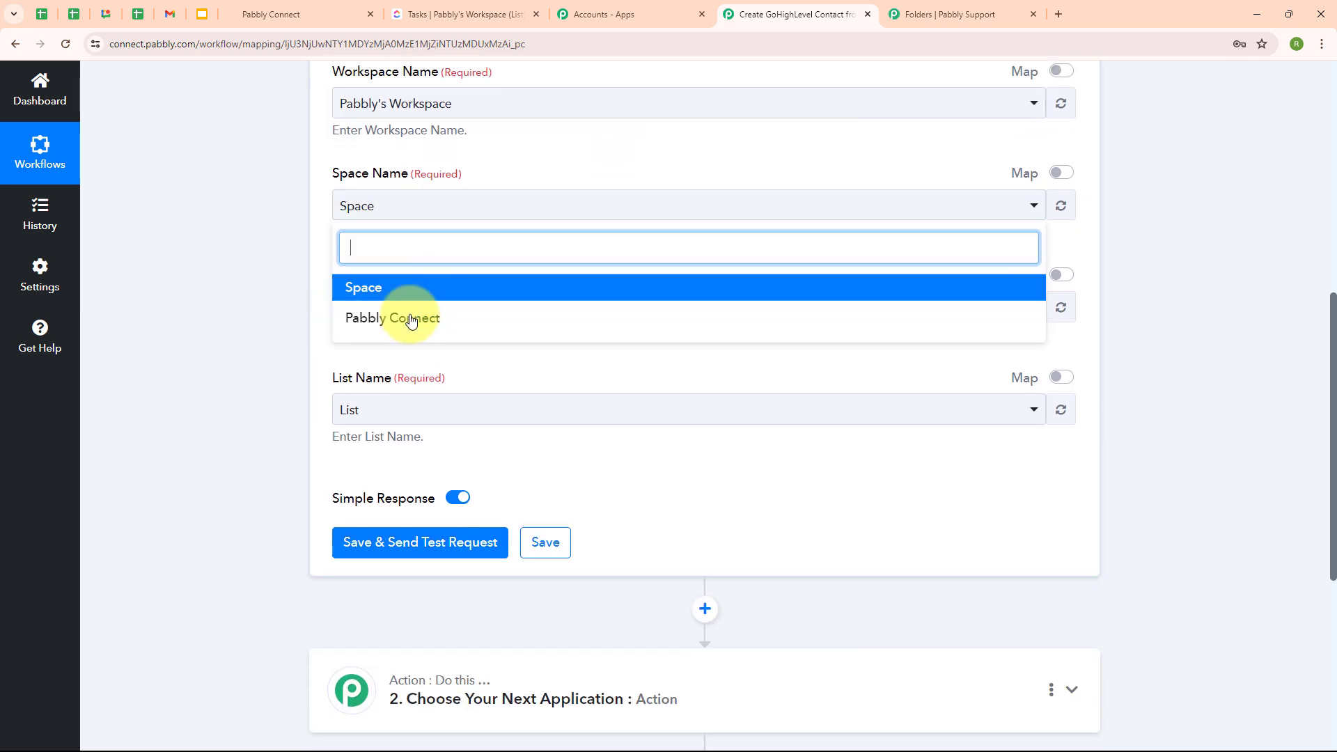
click(468, 324)
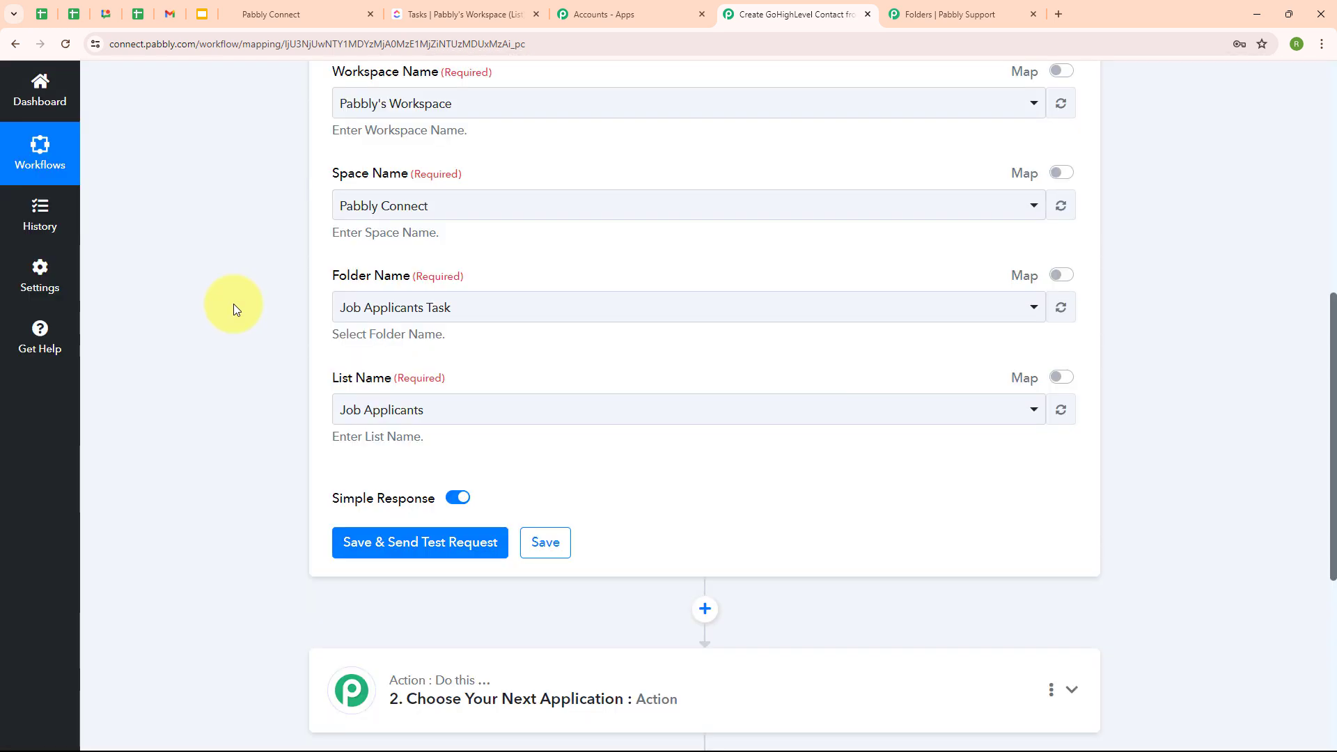
click(508, 312)
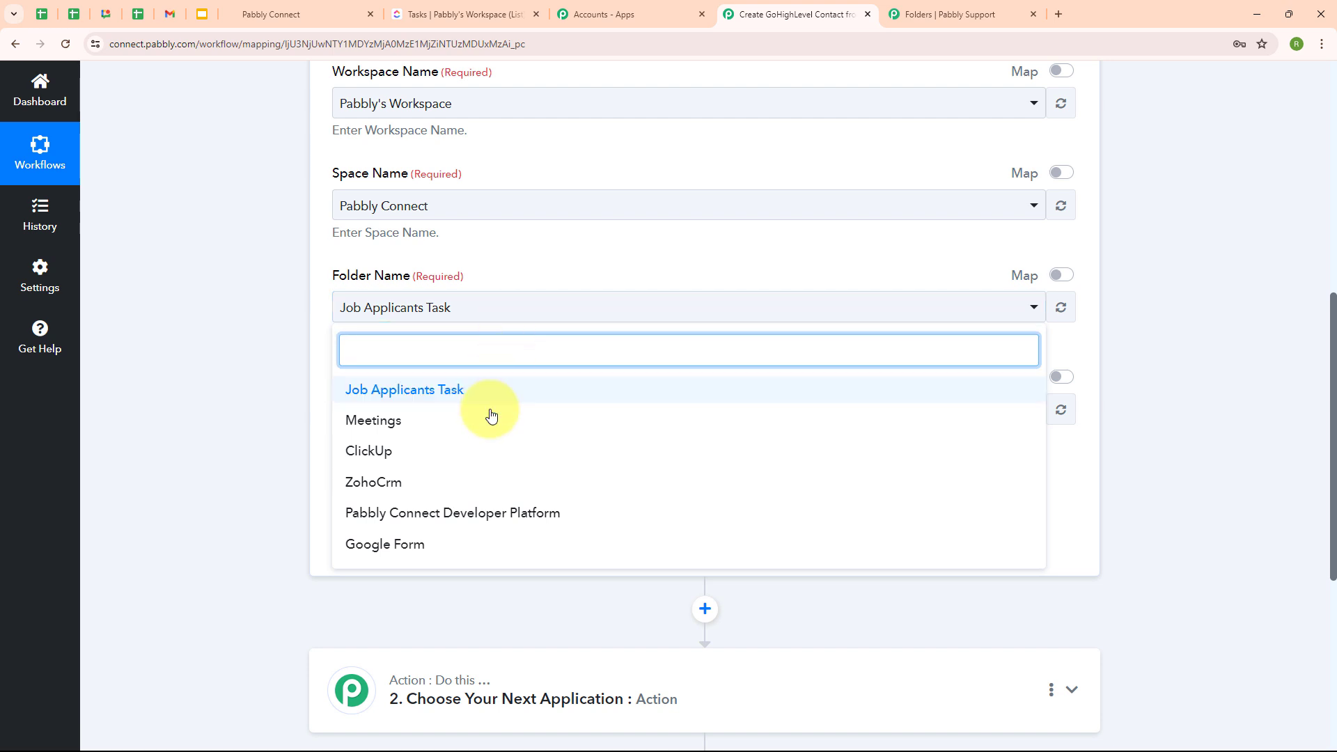
click(480, 454)
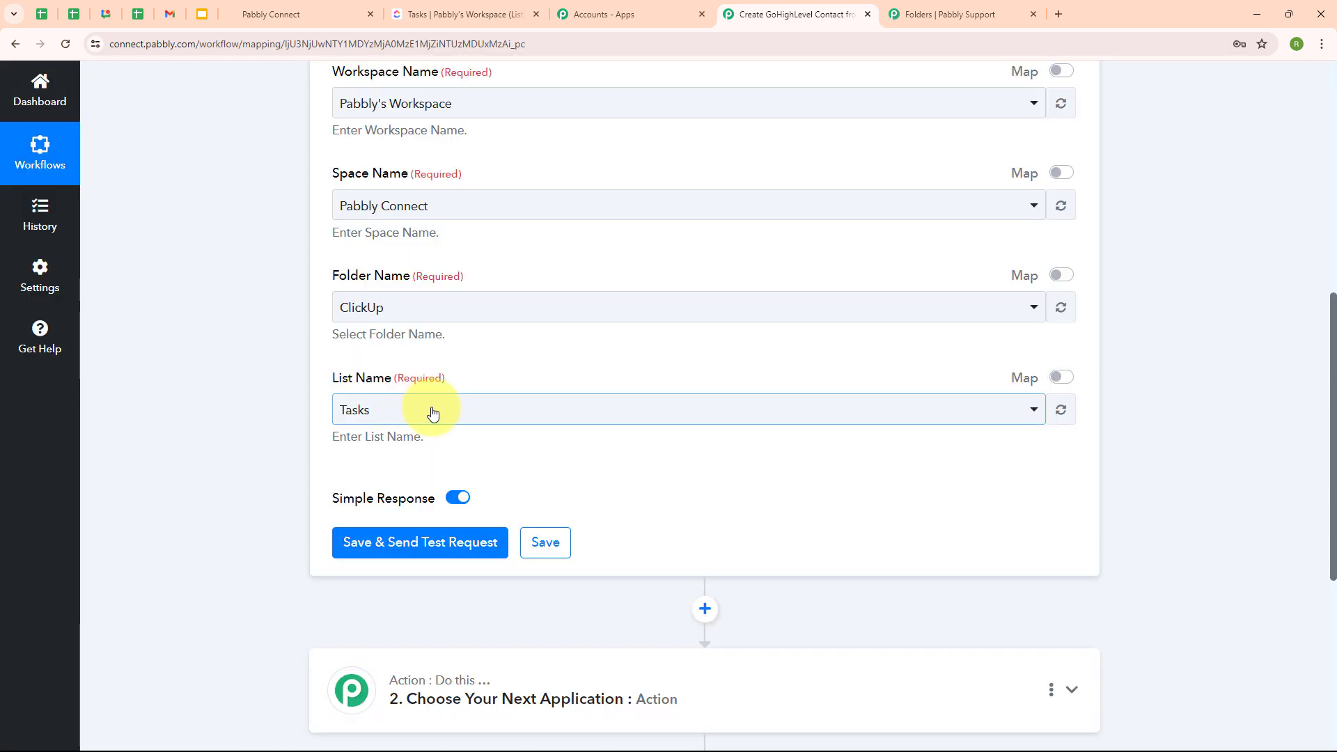
click(432, 412)
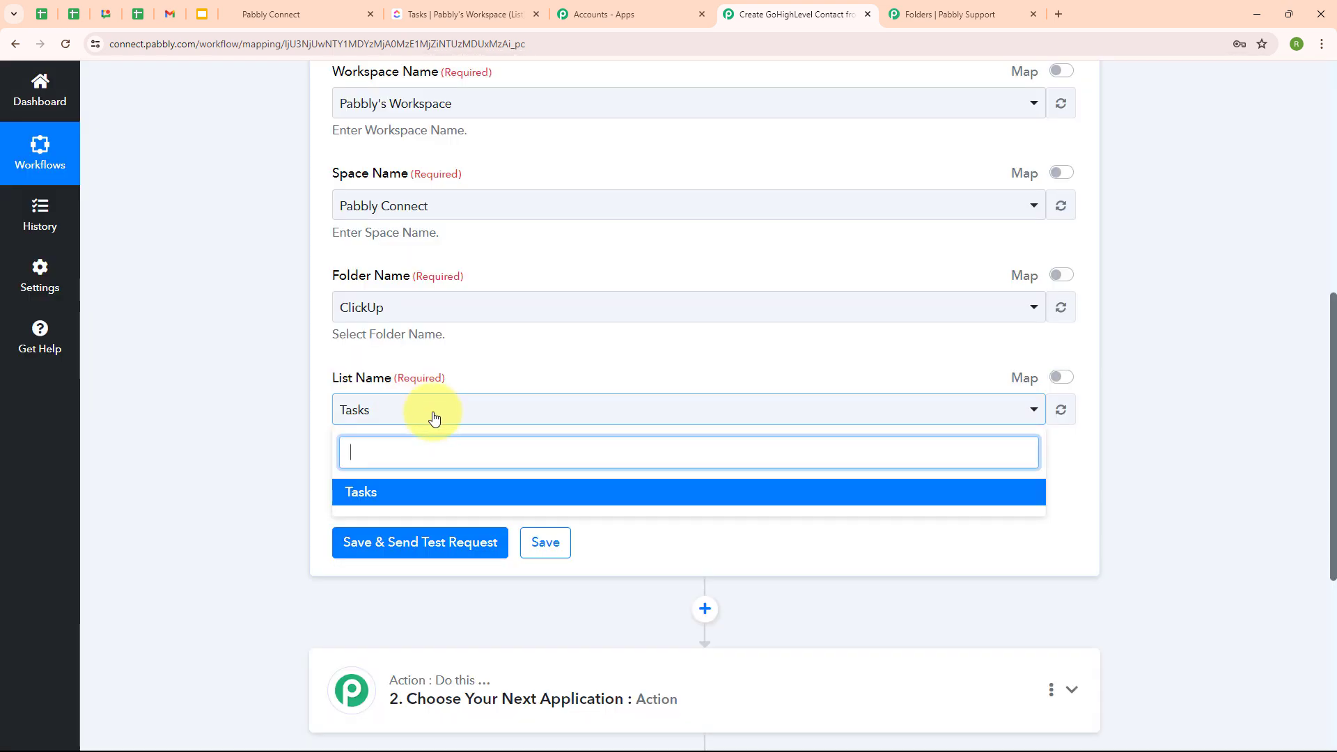
click(432, 497)
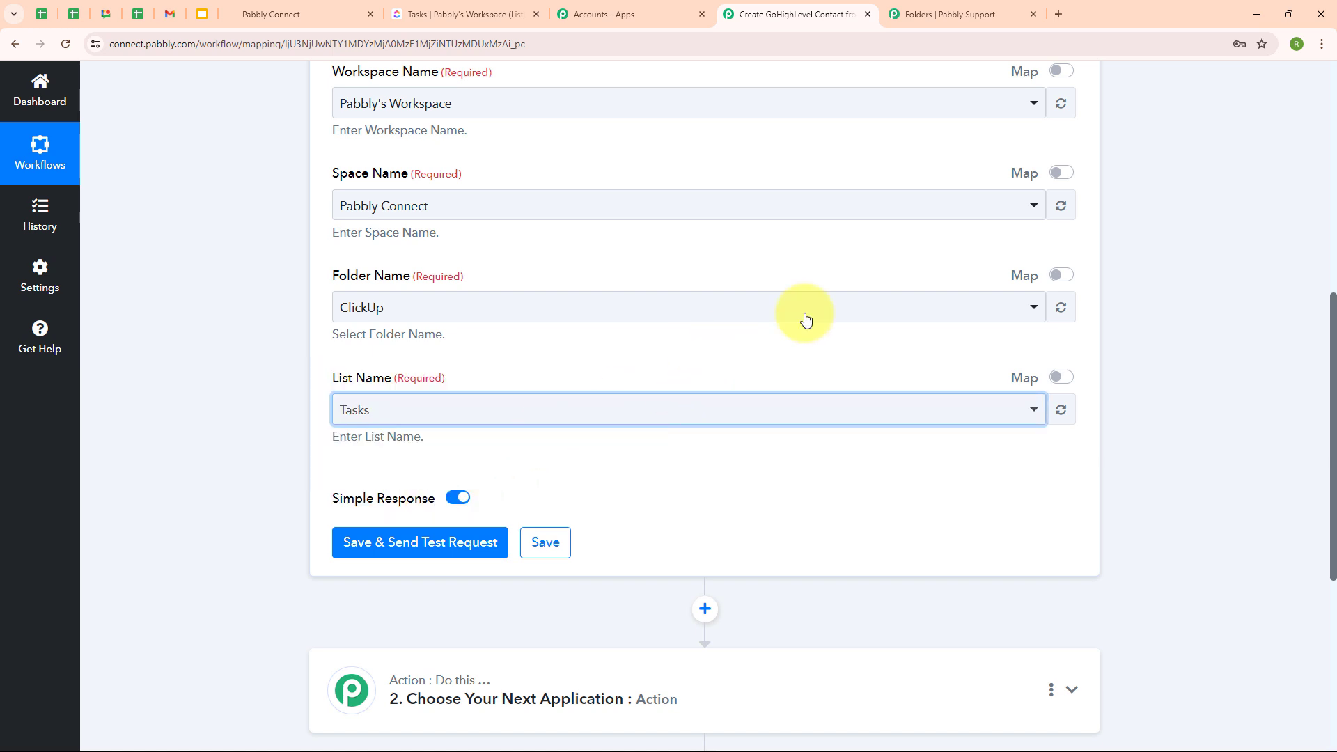
scroll(904, 387, up, 2)
scroll(904, 386, up, 3)
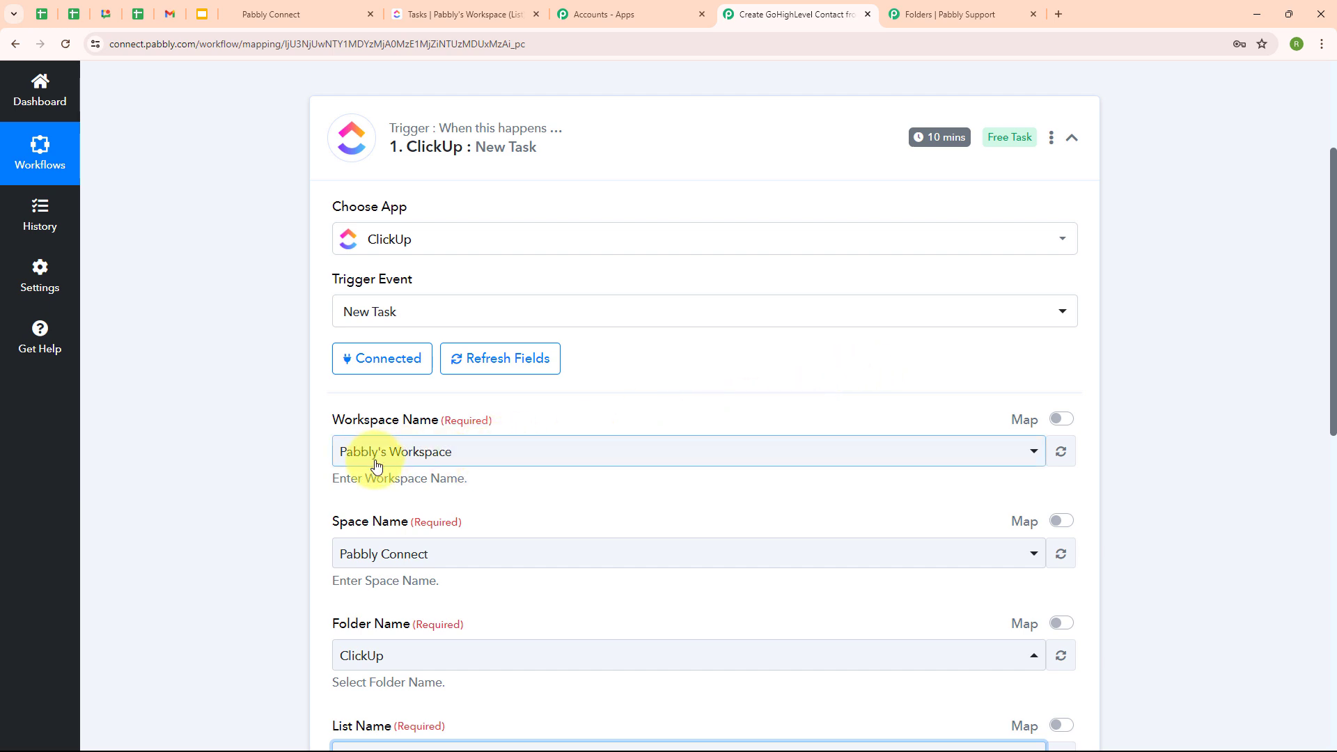
click(473, 6)
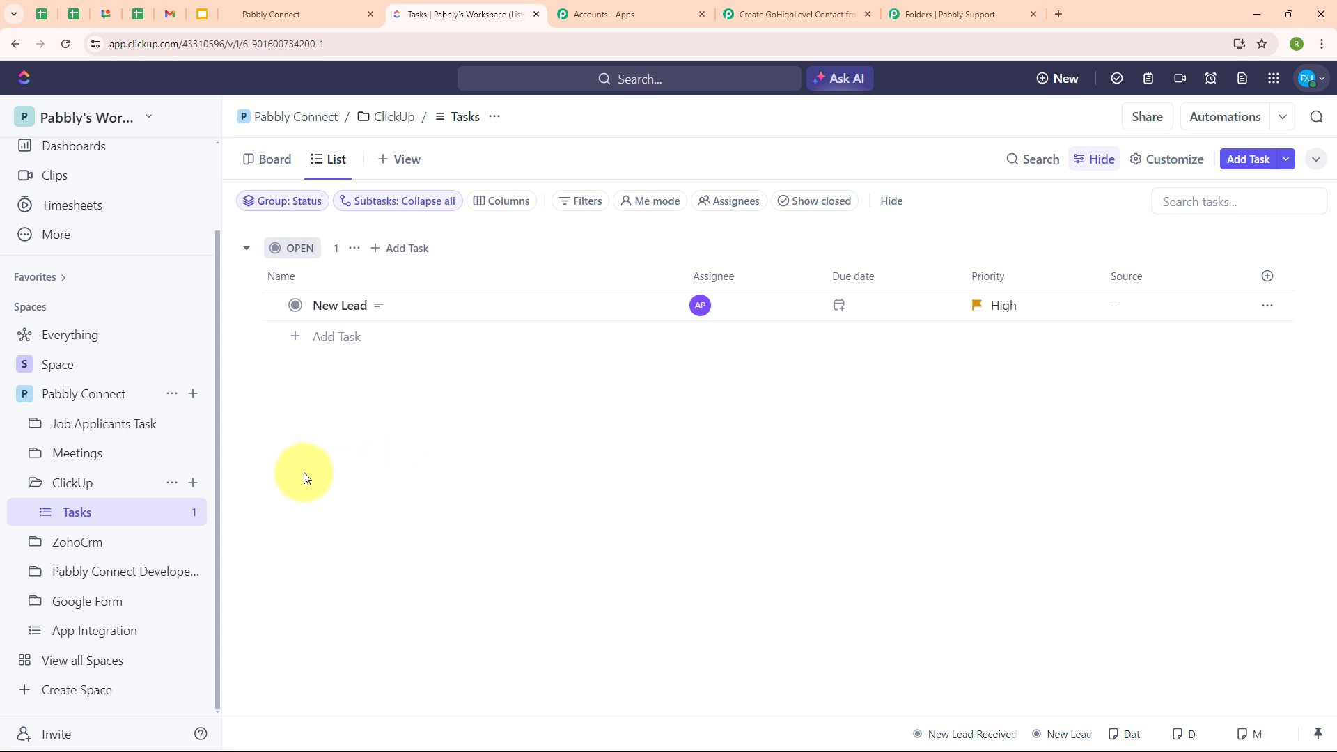
- Add a task named 'New Lead' to the ClickUp Tasks list and open it
click(317, 342)
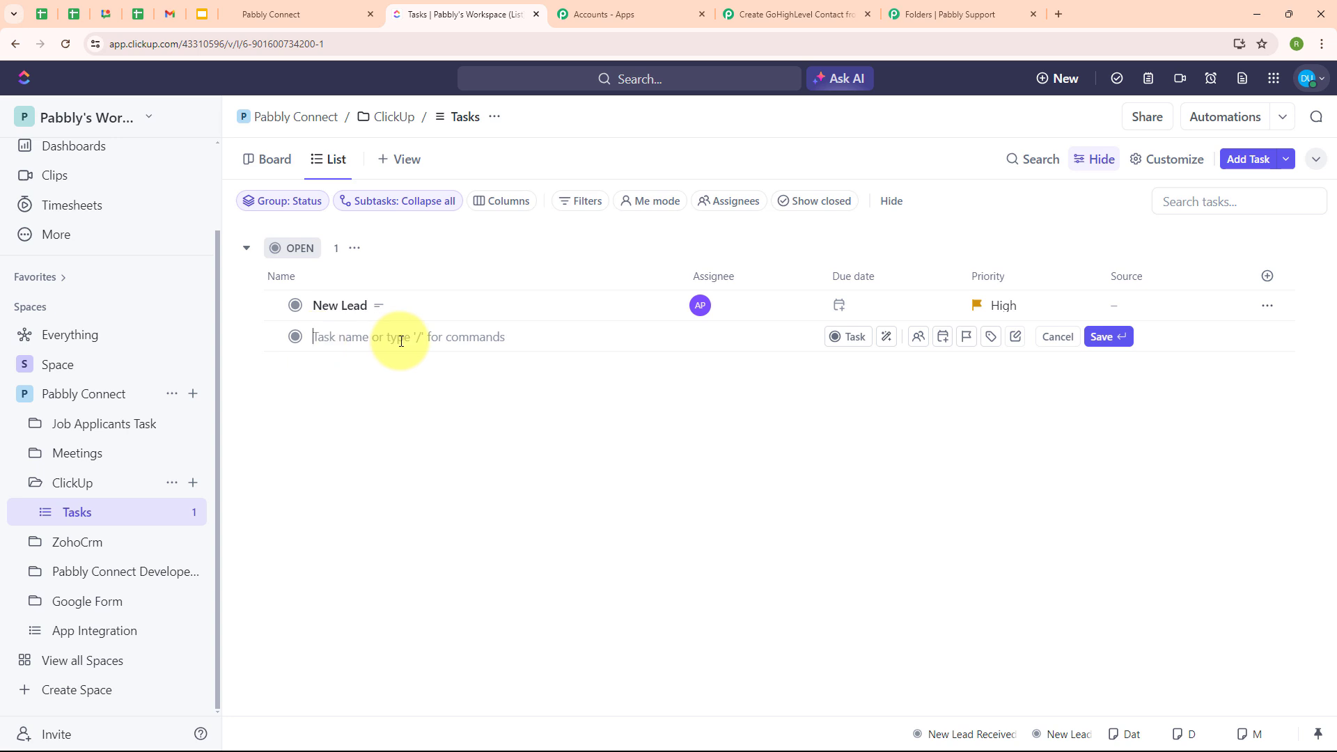
text(New L)
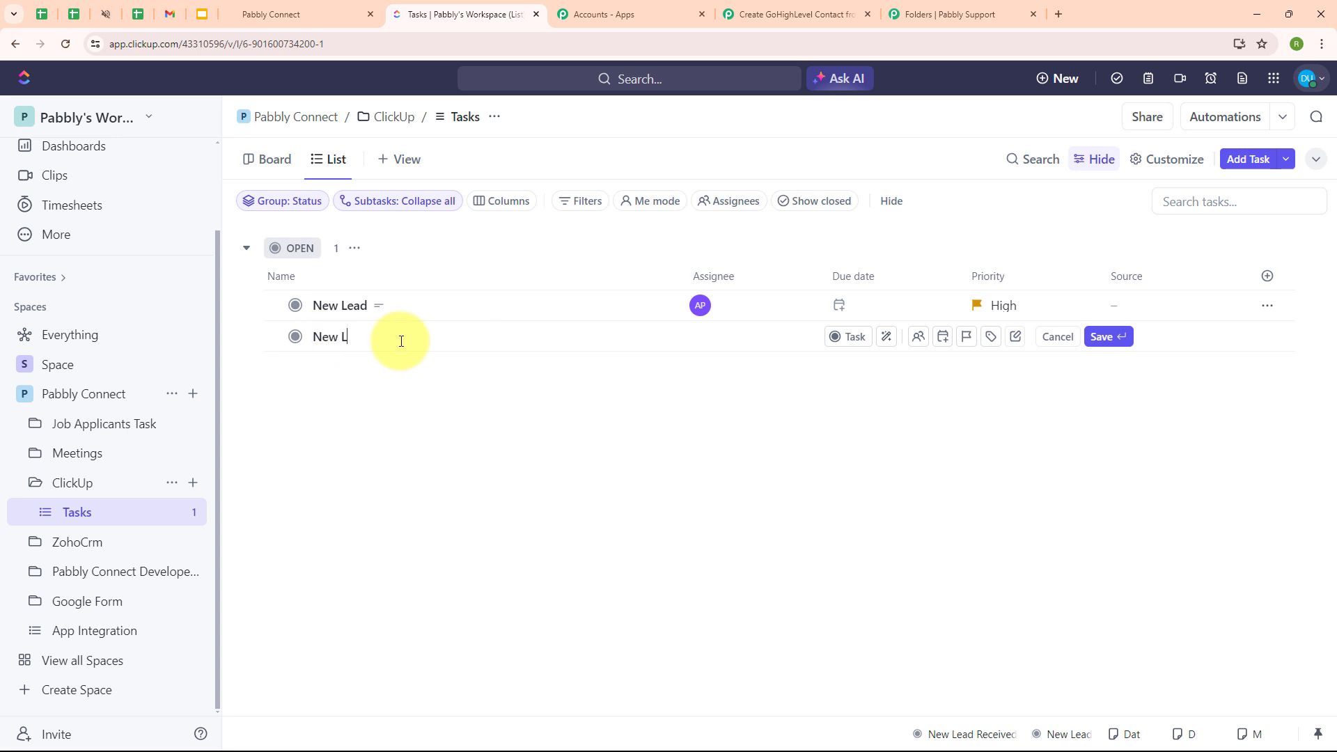
text(ead)
key(Return)
click(345, 341)
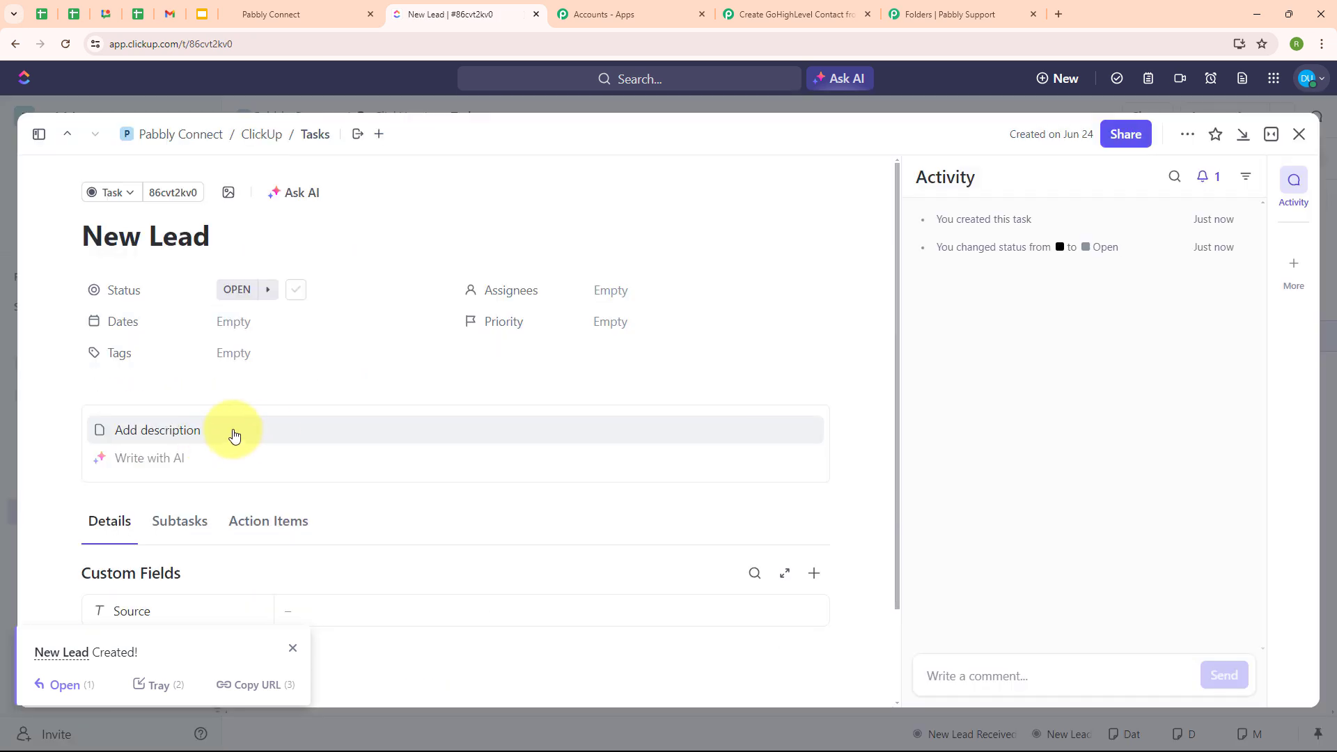
- Write a sample contact's name, e-mail and phone number into the task description
click(233, 435)
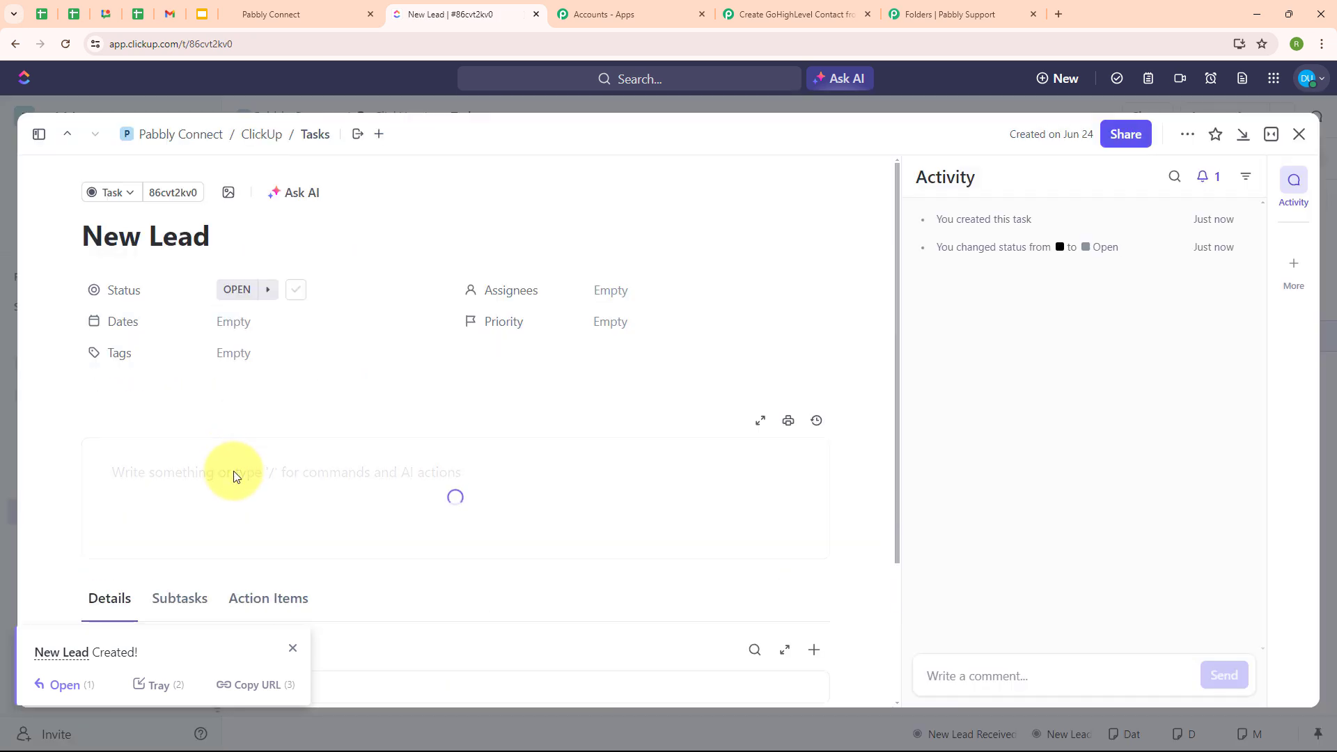
text(me: Dummy User)
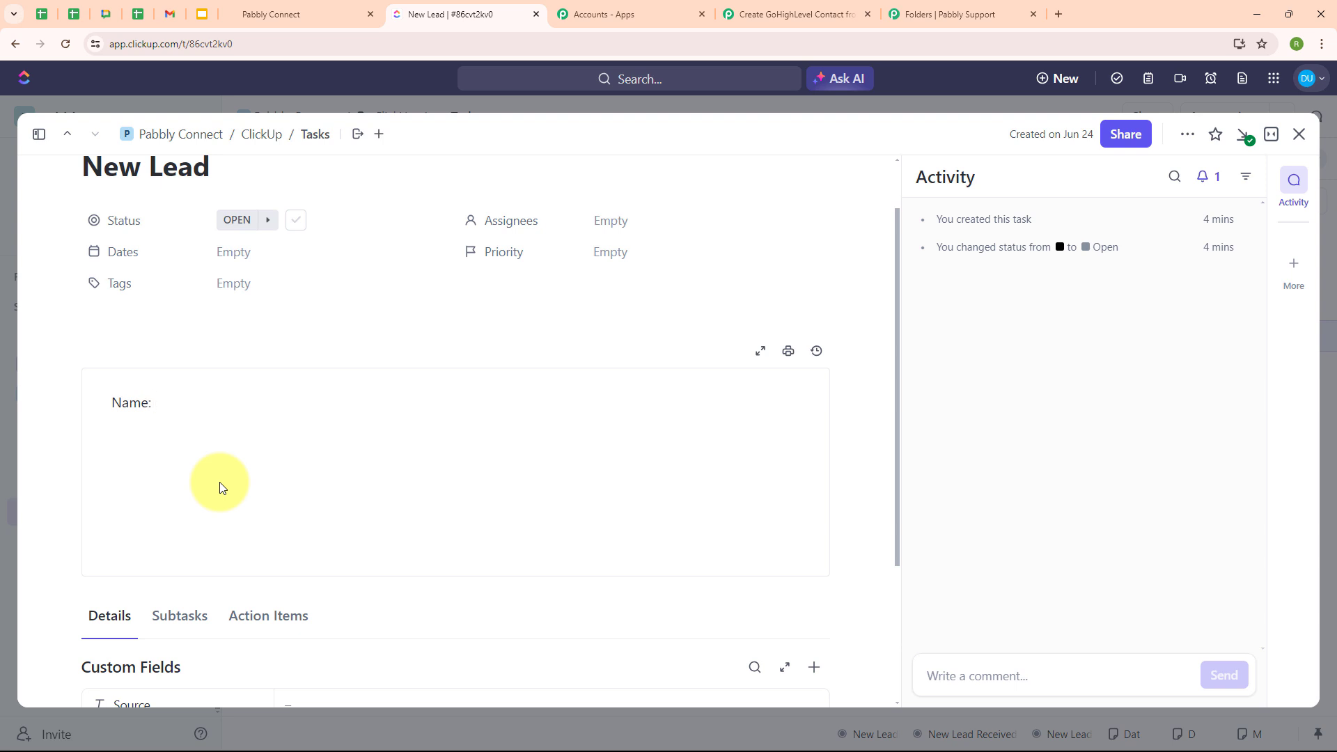
key(BackSpace)
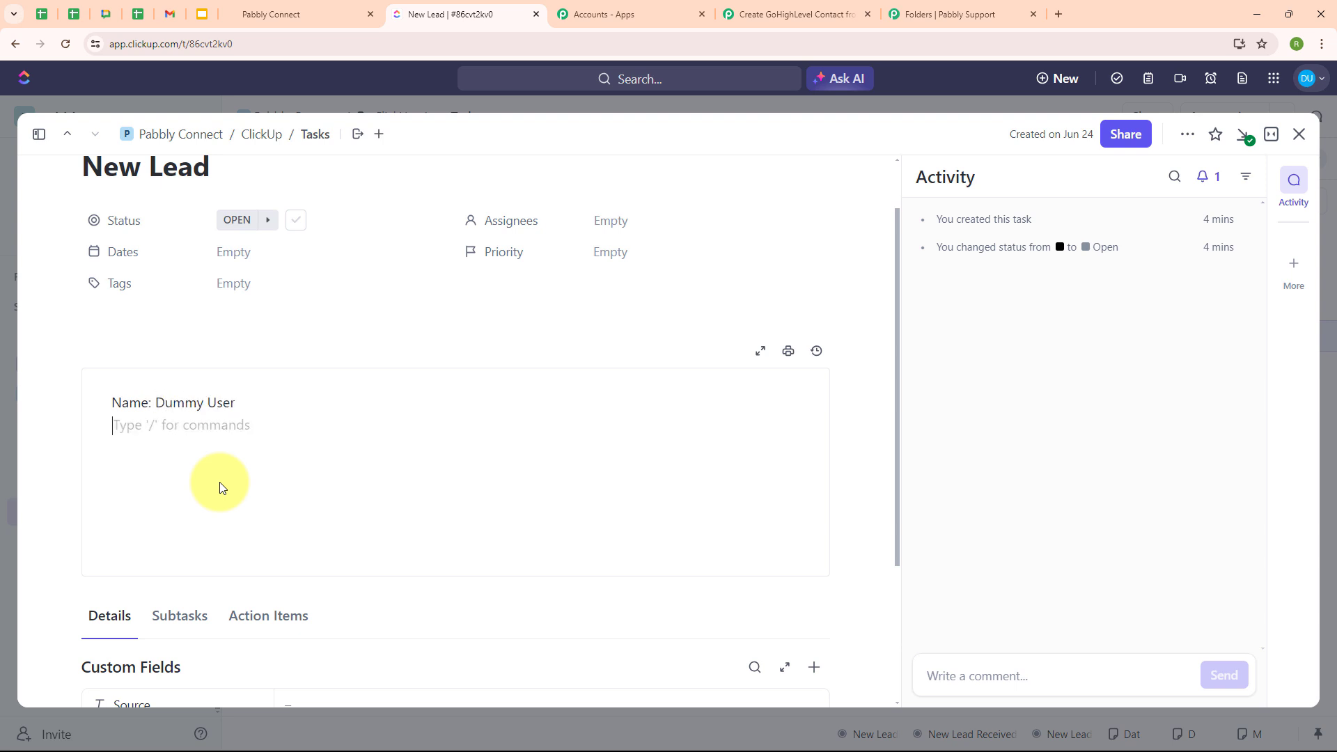
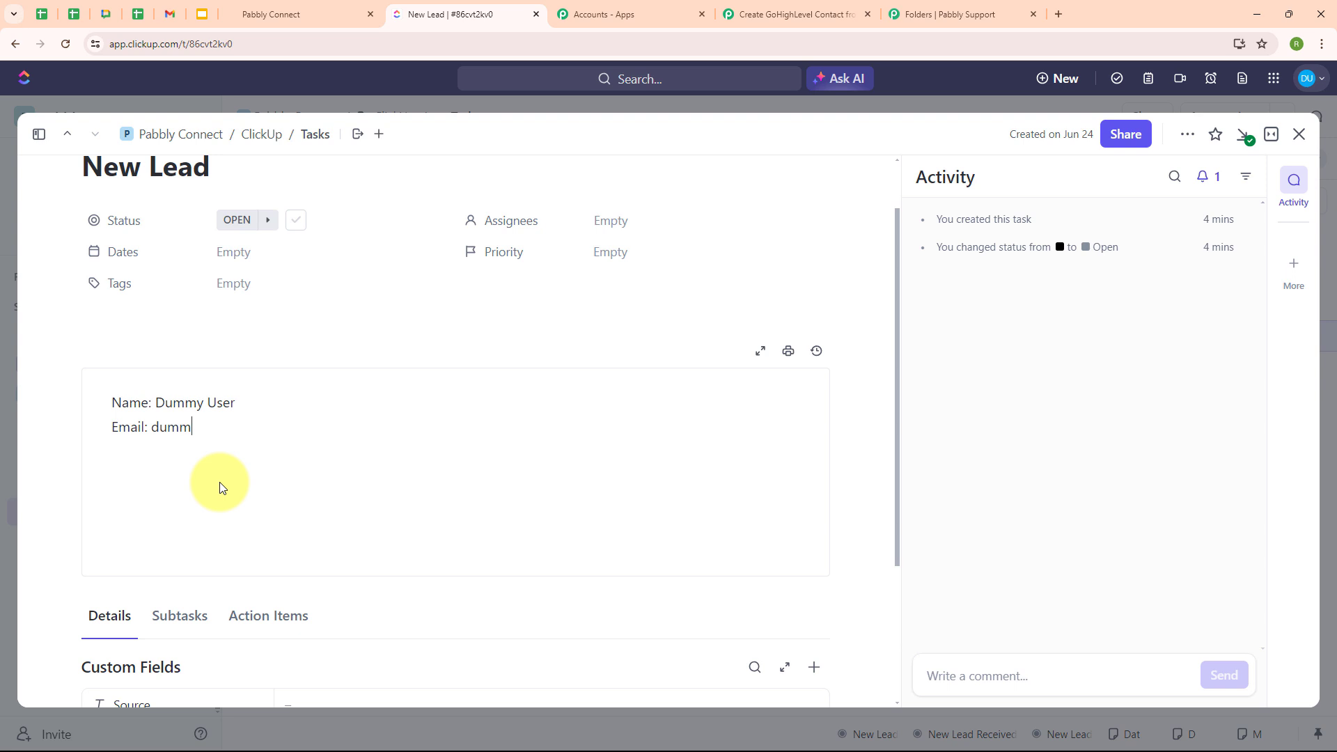
key(Return)
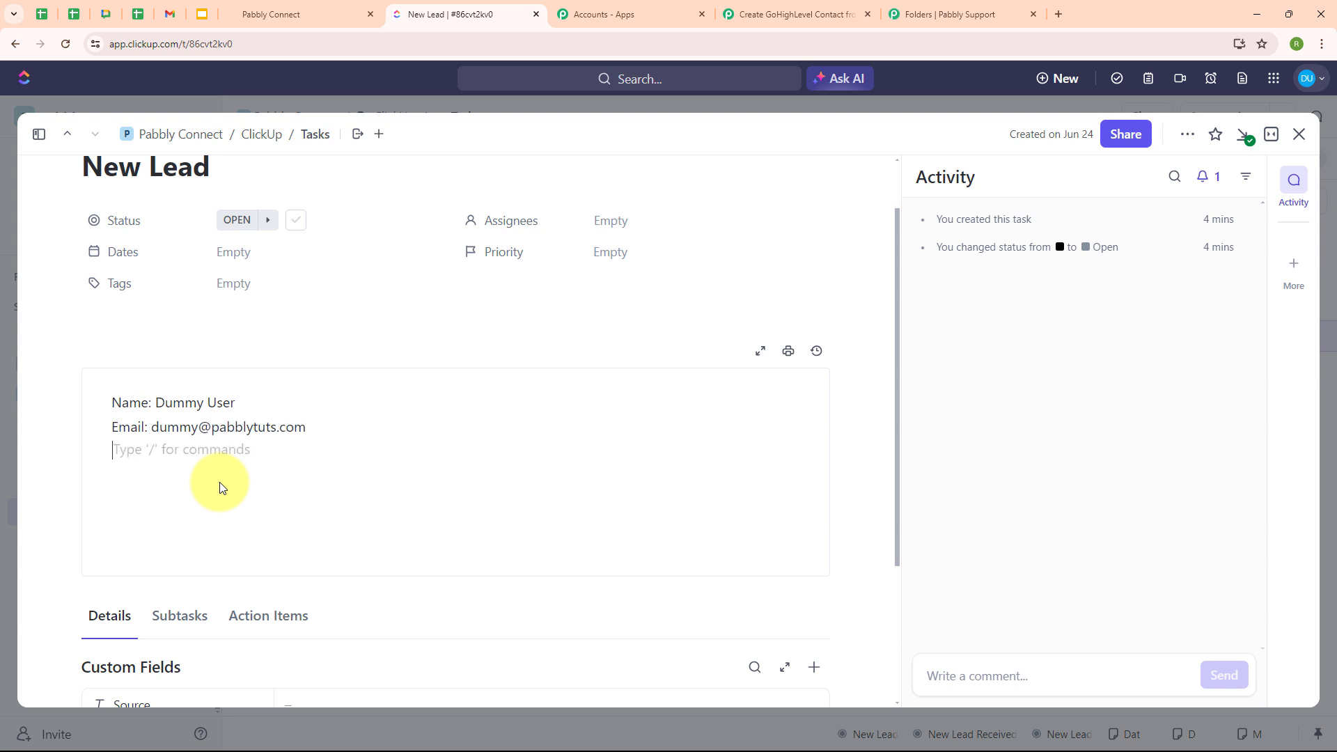
text(P)
text(hon)
key(BackSpace)
text(one Number: +91)
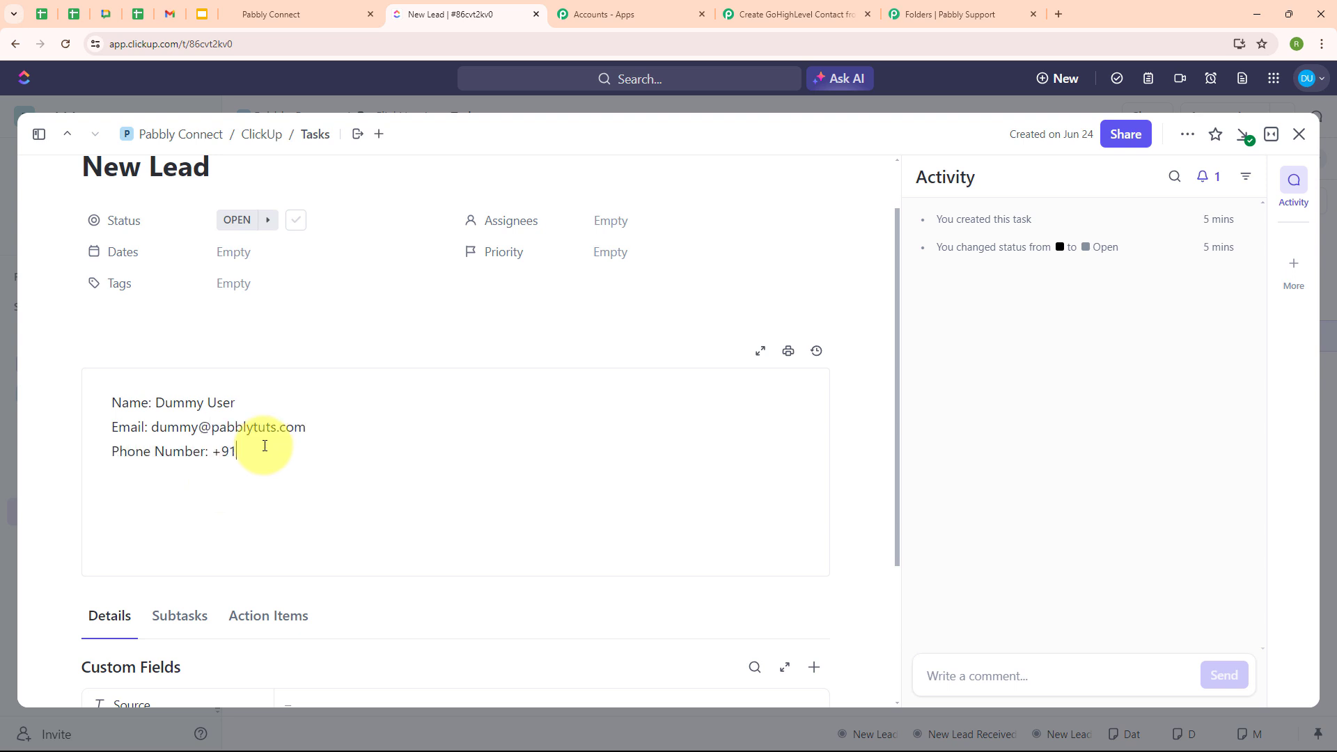
text(7777777777)
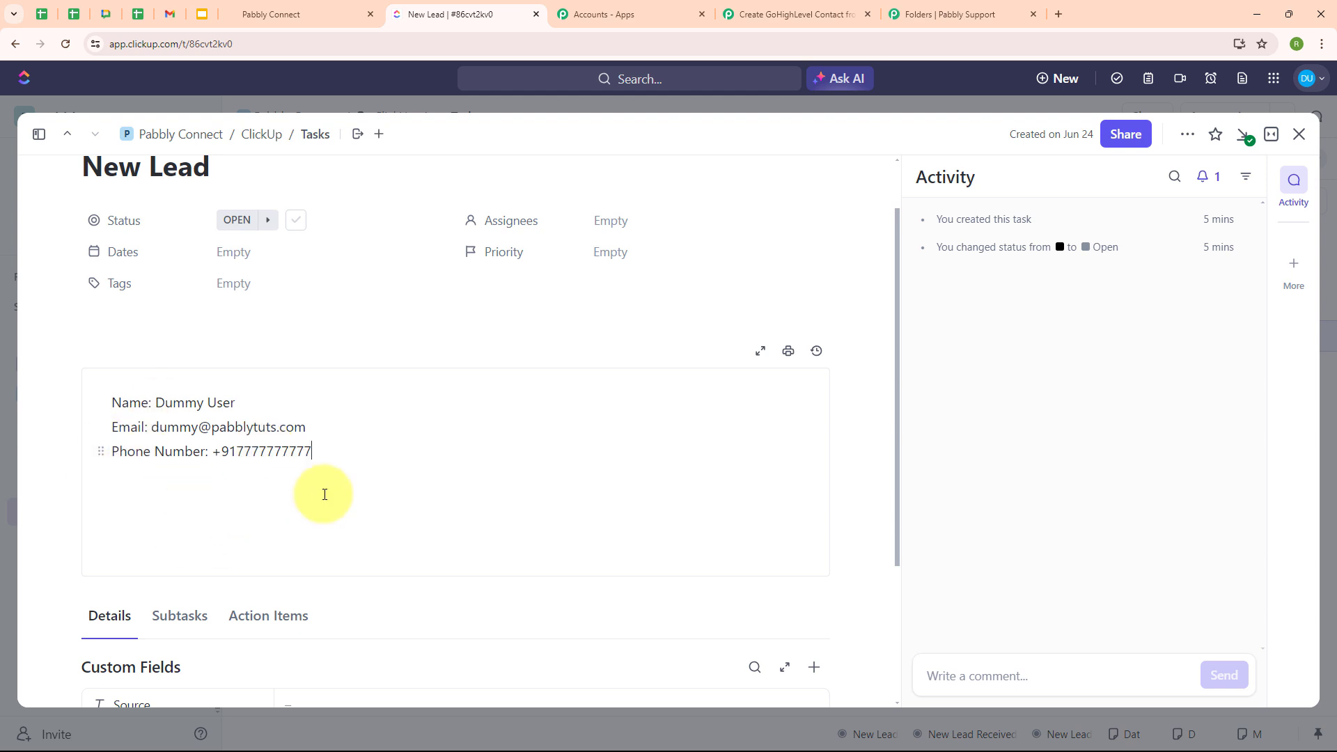
- Assign the task to Me with High priority and close it
click(610, 228)
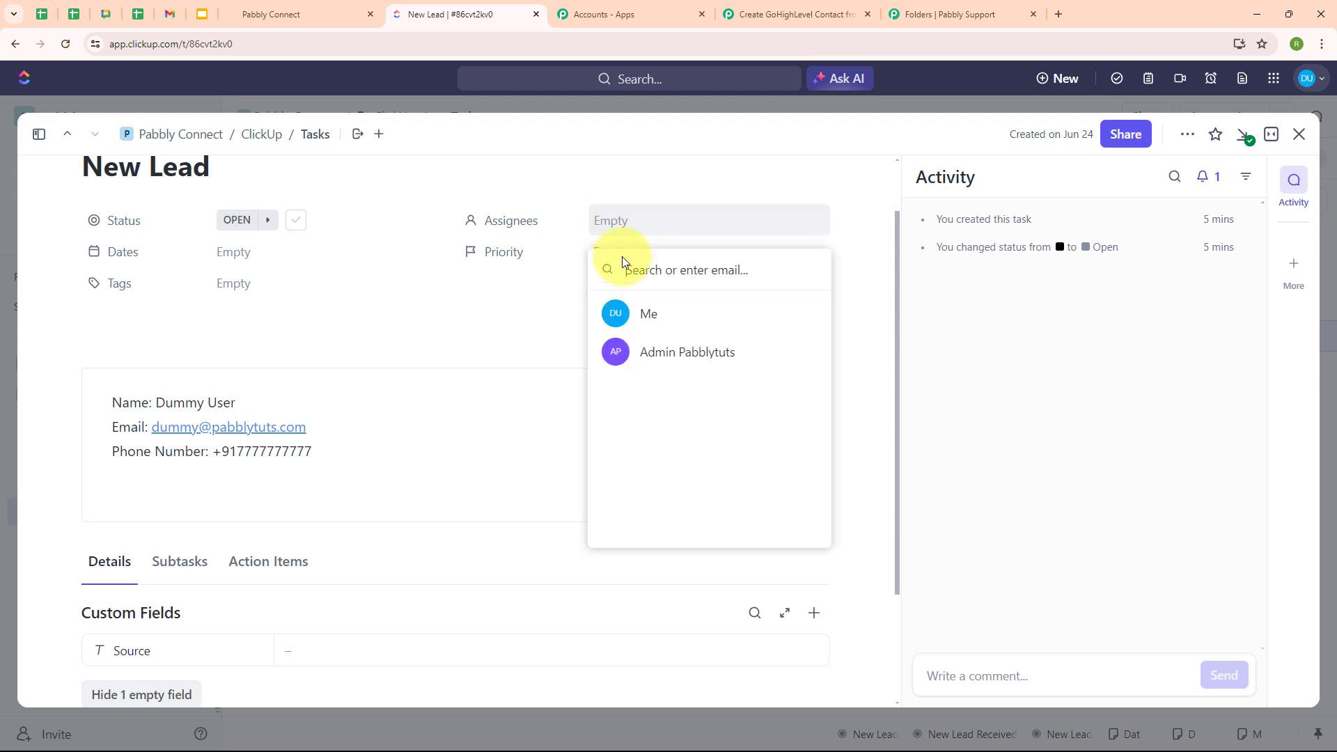
click(620, 312)
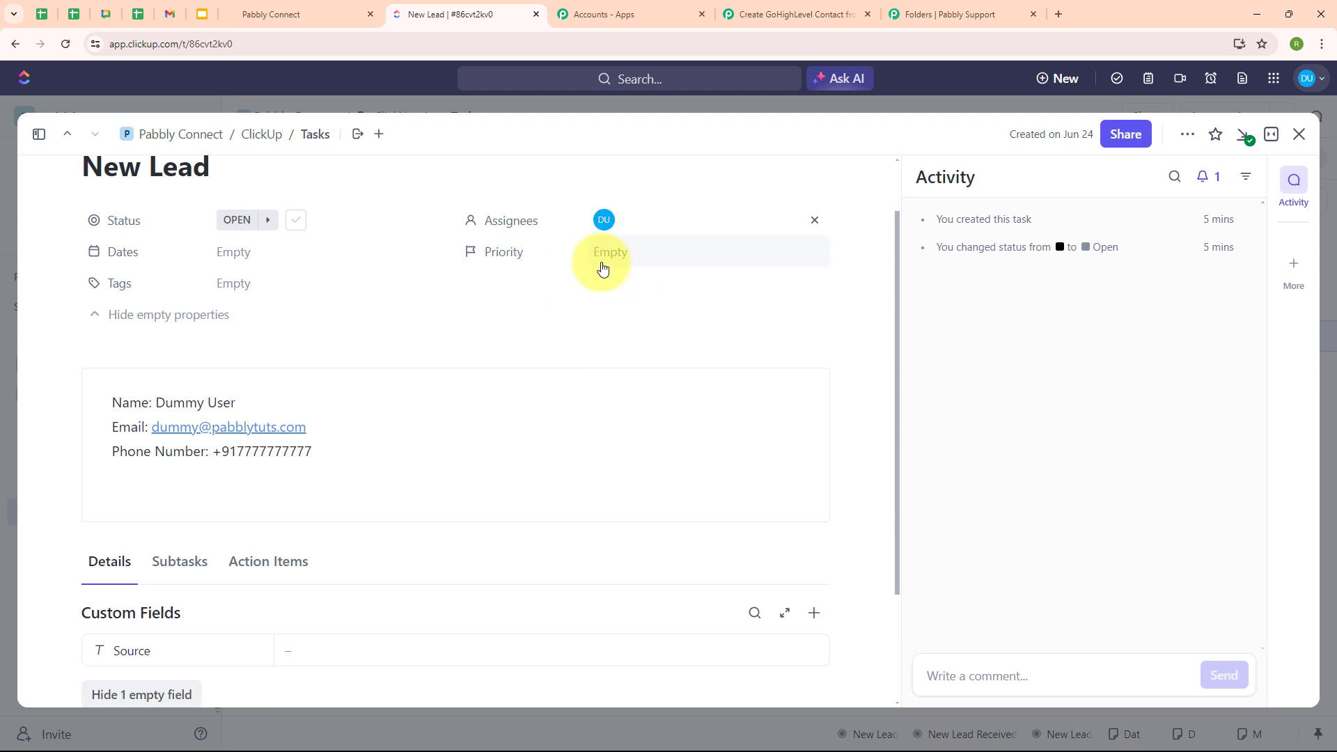
click(603, 269)
click(620, 324)
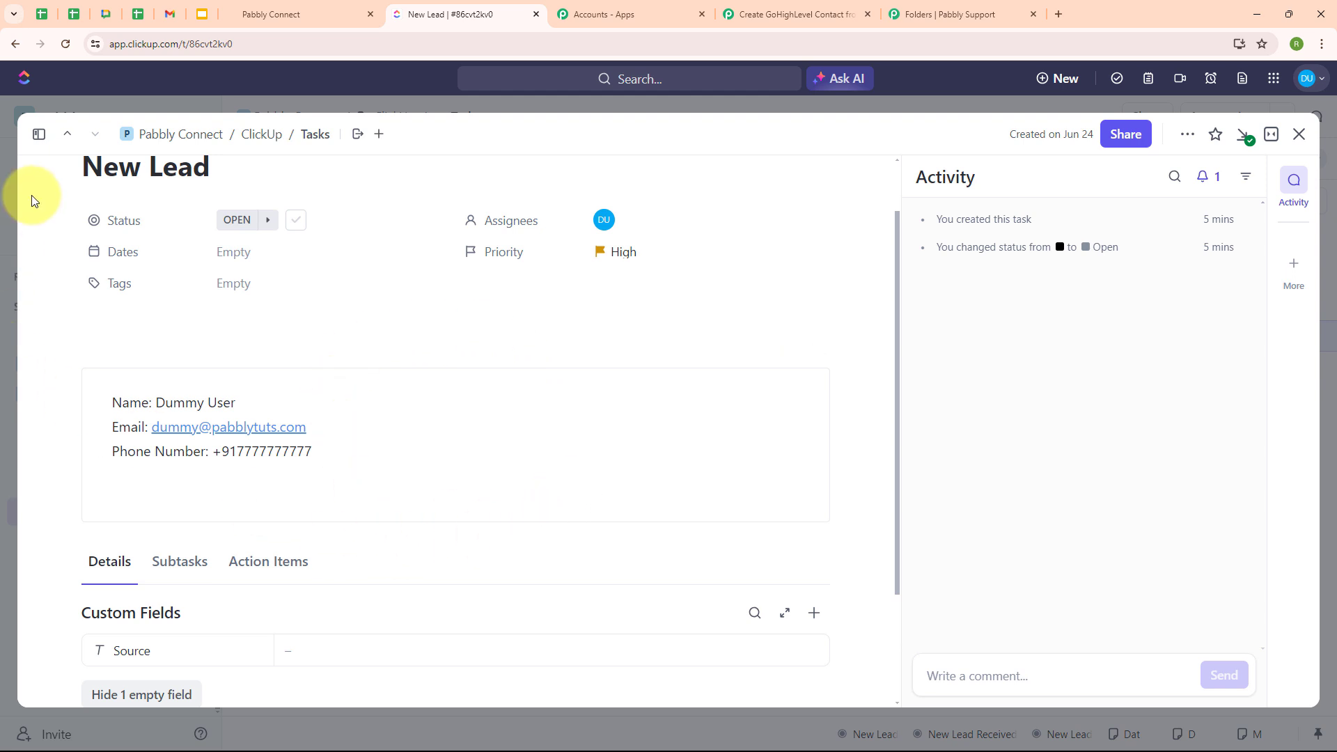
click(1247, 136)
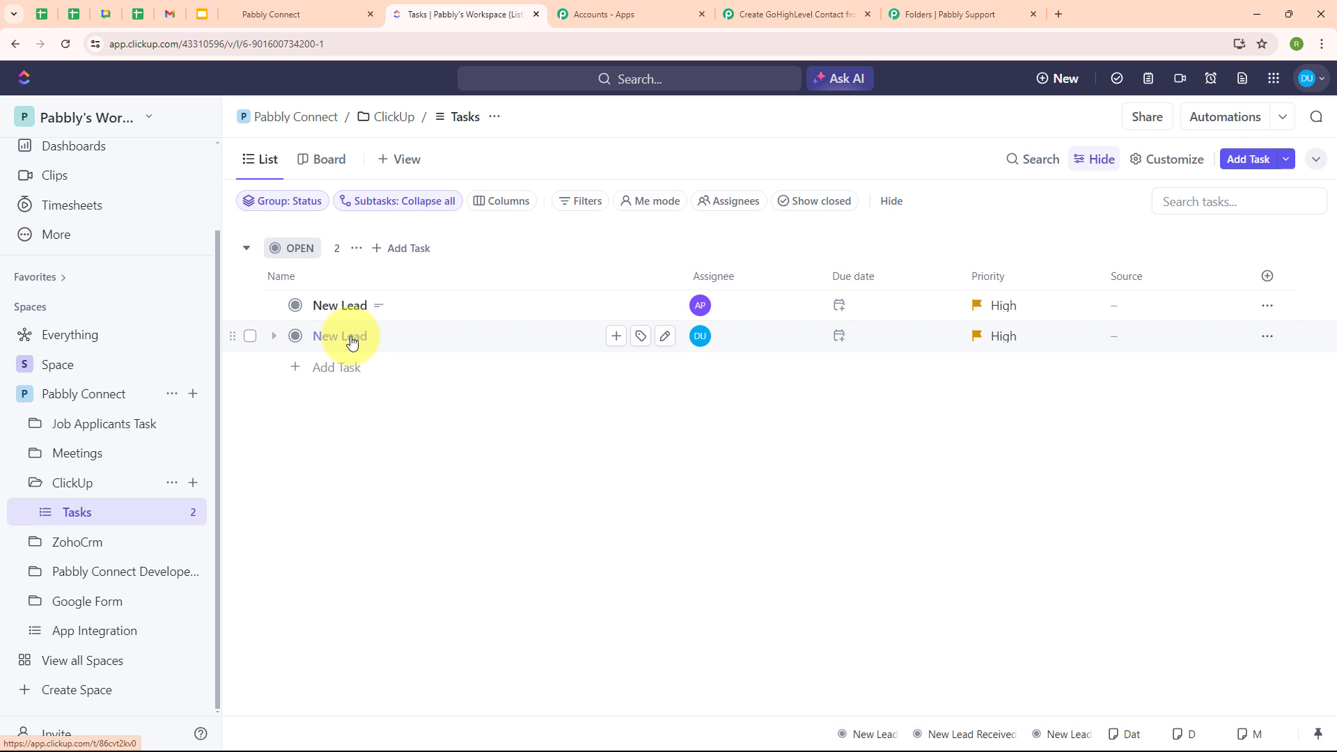
- Send a test request from the ClickUp trigger and enlarge Text Content to see the lead's details
click(782, 7)
scroll(839, 382, down, 5)
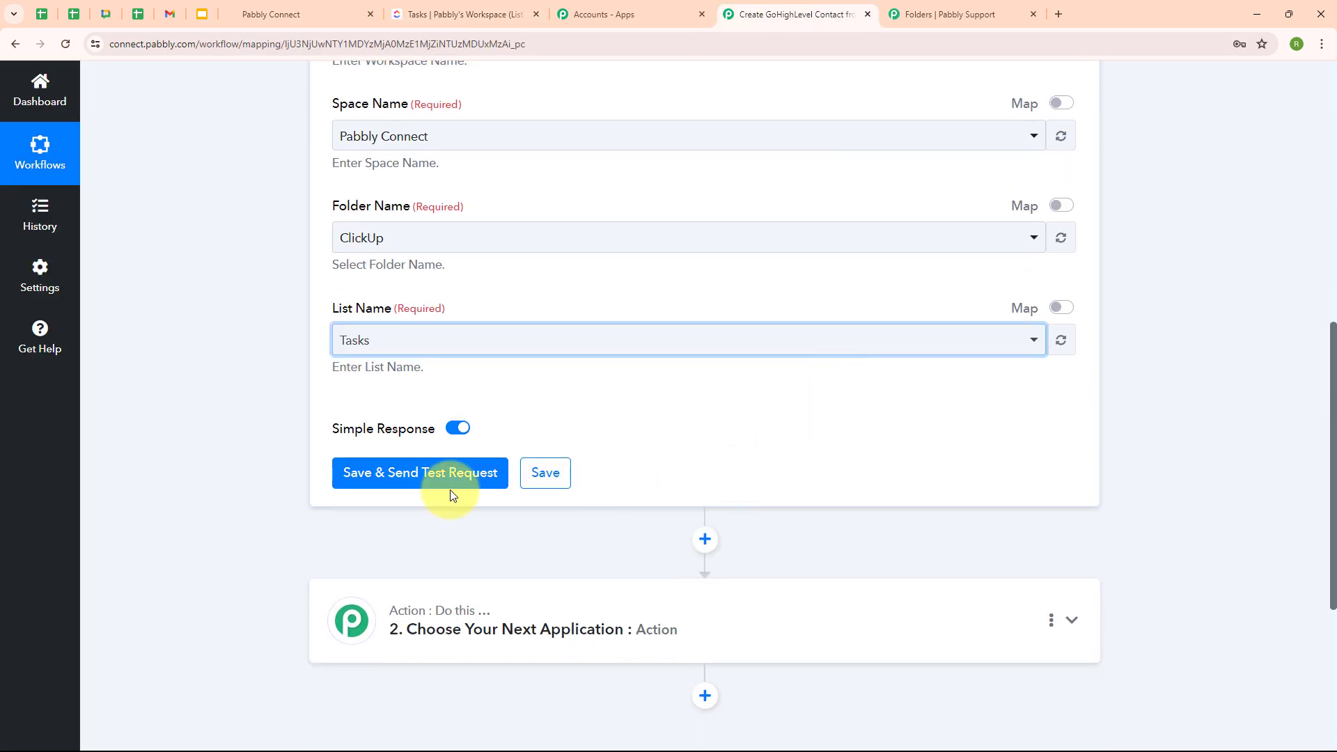
click(412, 486)
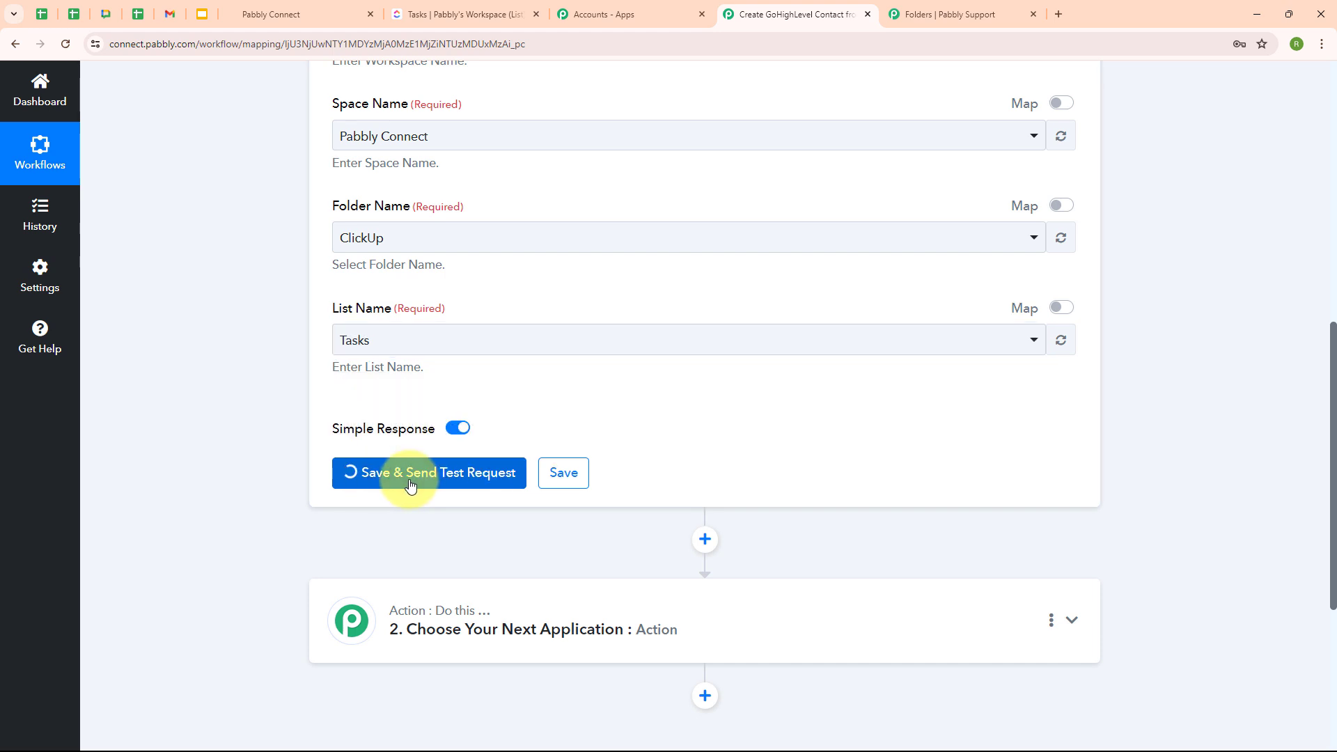
scroll(555, 571, down, 1)
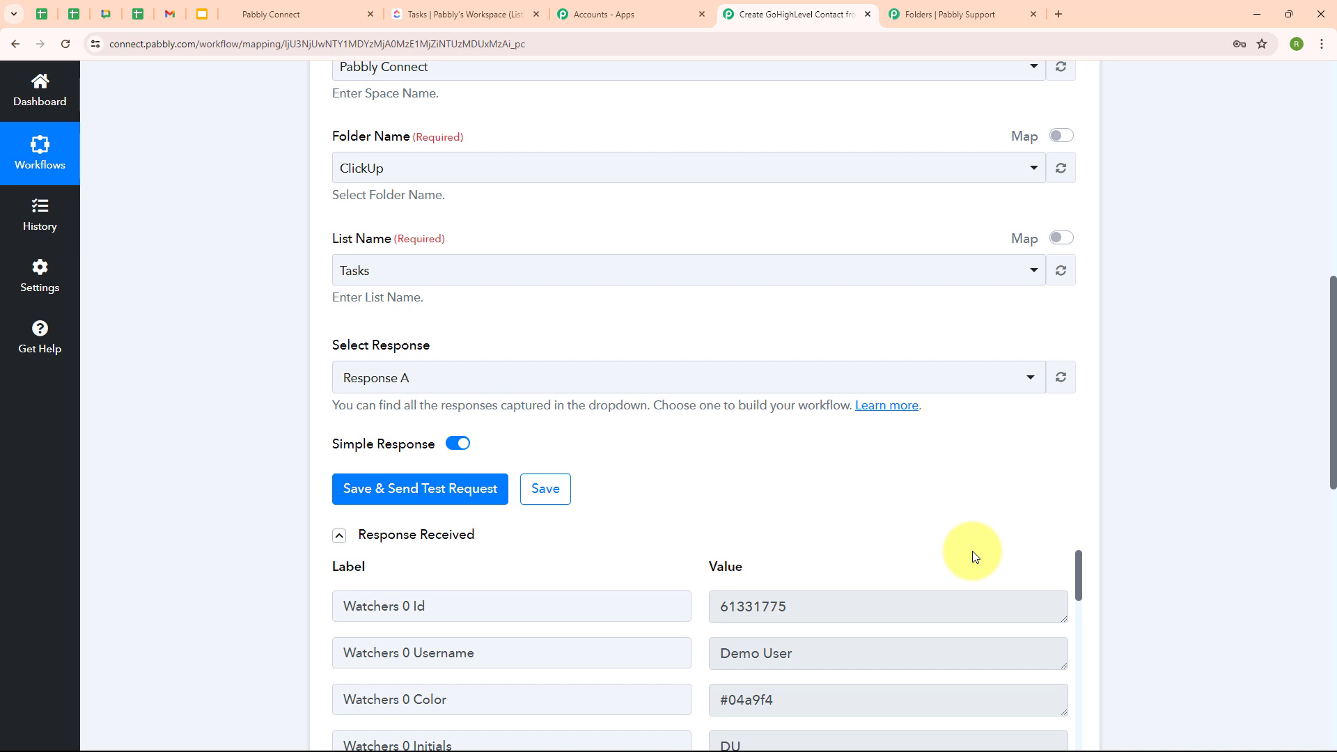
scroll(972, 550, down, 5)
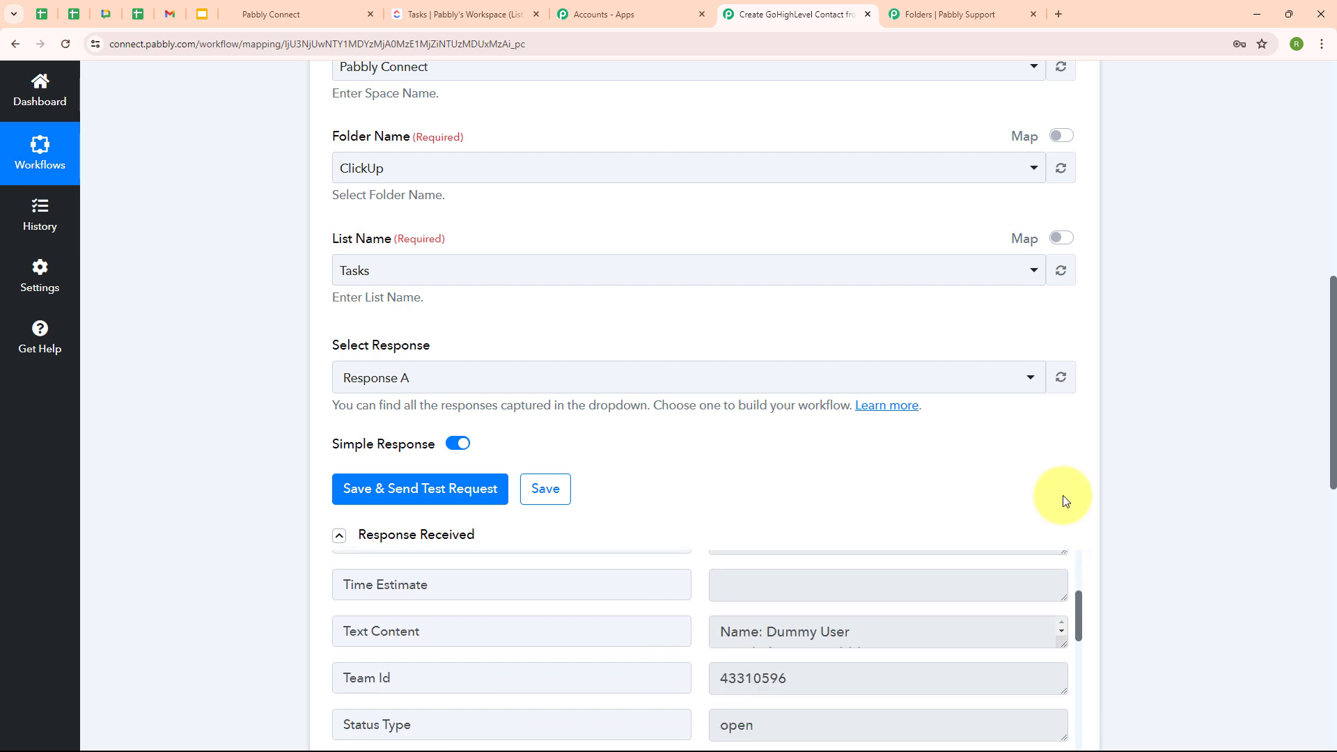
scroll(1059, 493, down, 4)
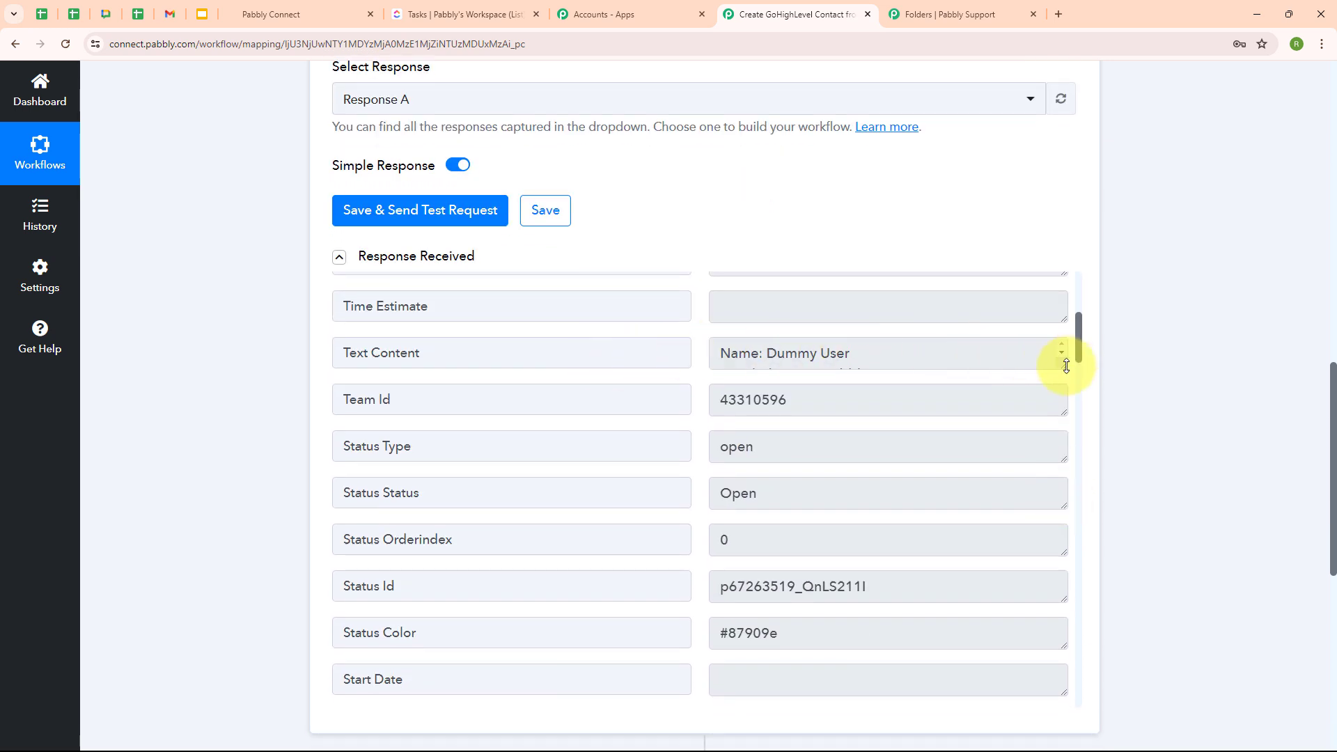
drag(1064, 365, 1063, 446)
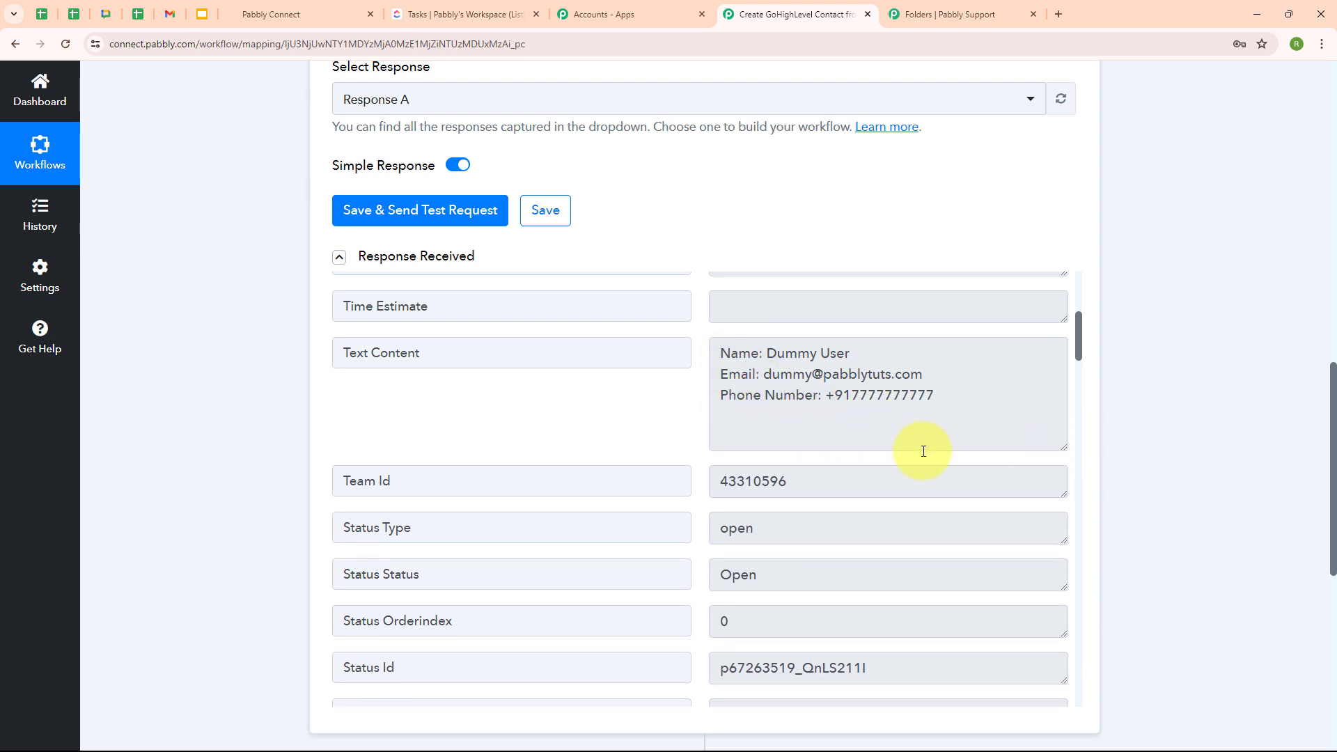
scroll(943, 511, down, 5)
scroll(943, 513, up, 5)
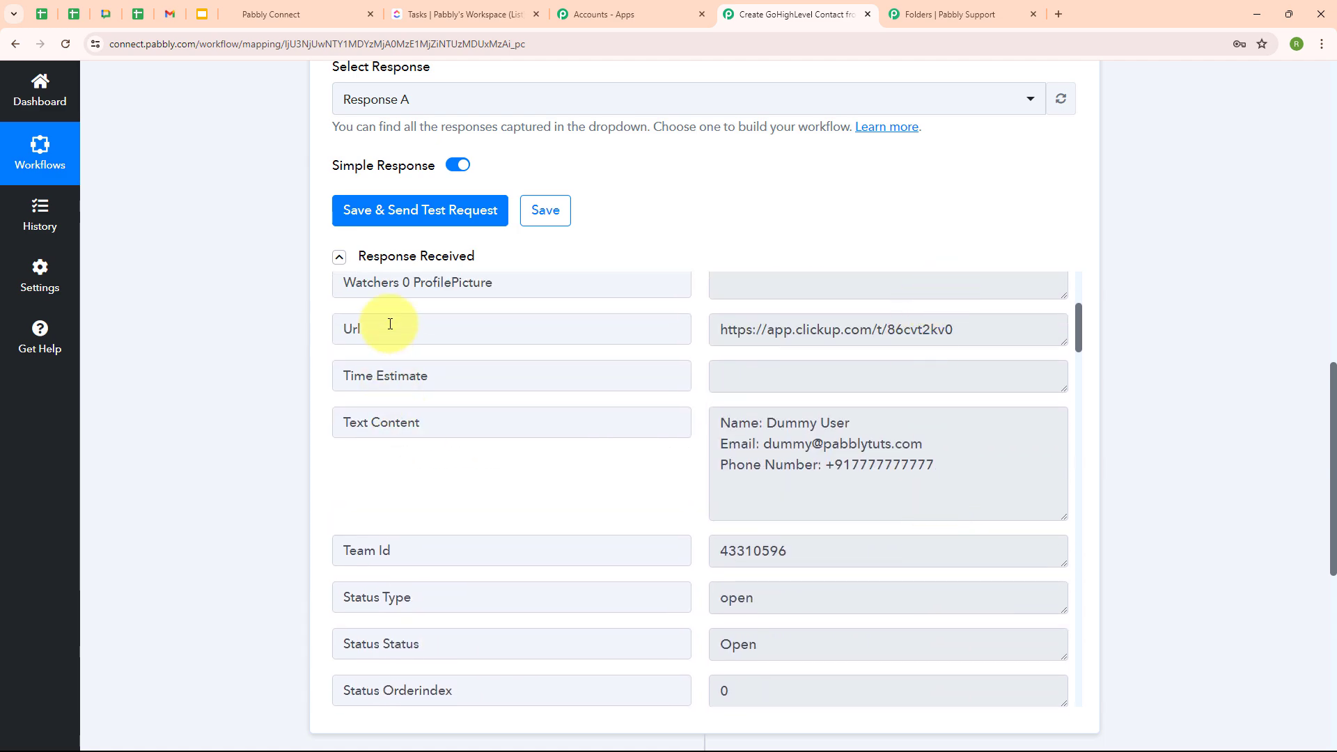
scroll(1110, 223, up, 1)
scroll(1110, 223, up, 10)
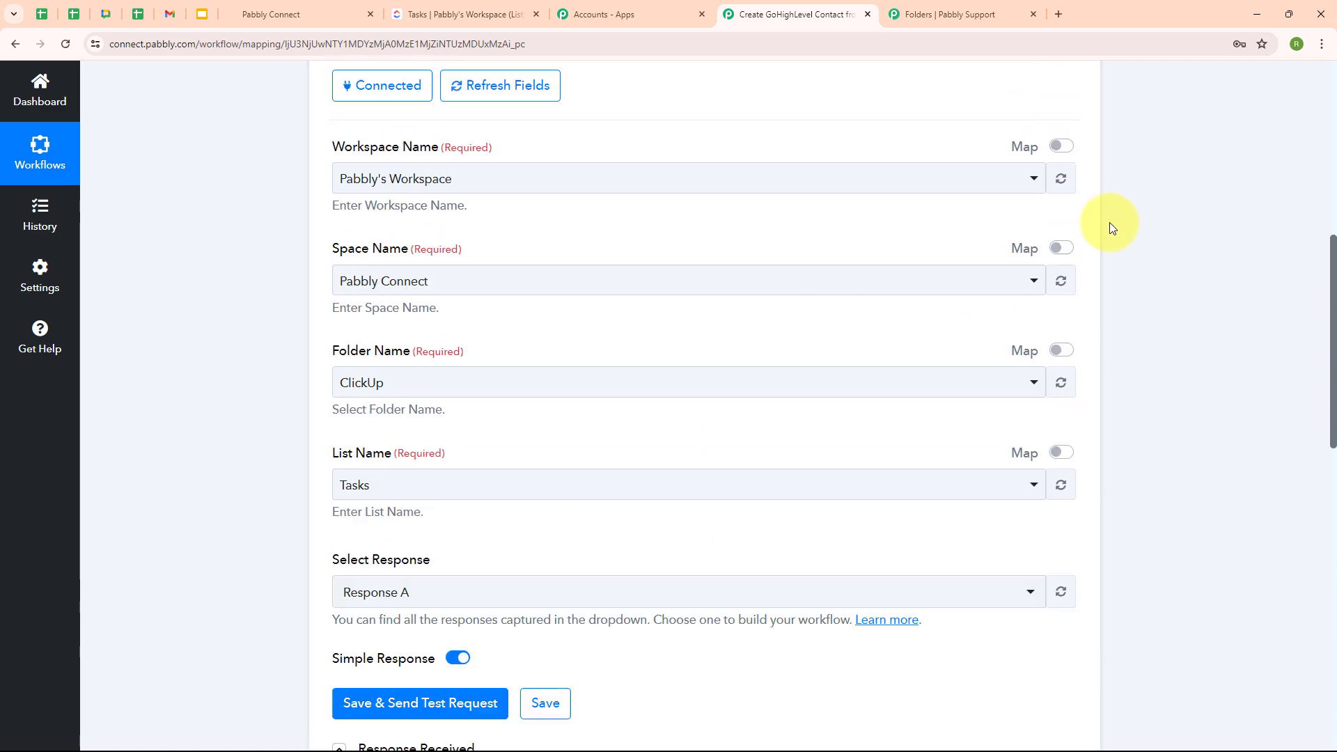
click(1073, 207)
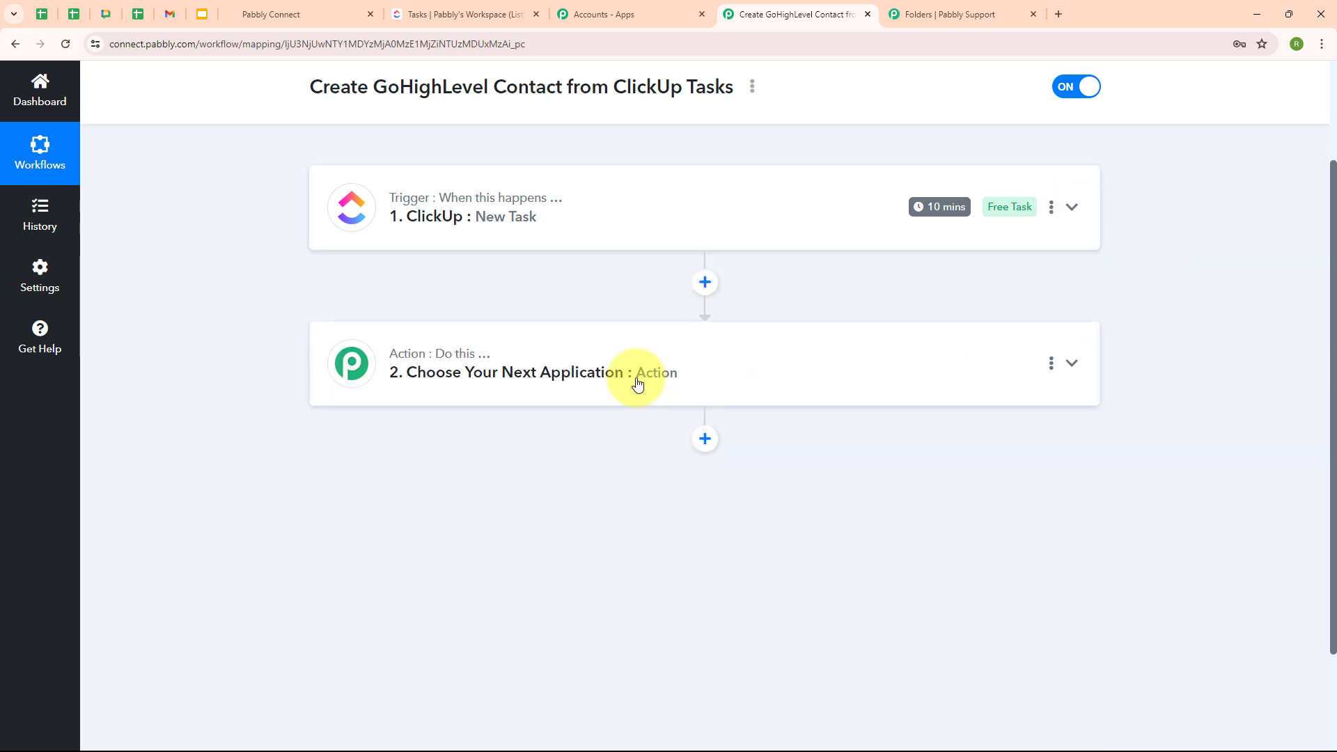
- Set the action step to LeadConnector V2 with the Create Contact event and start connecting an account
click(616, 355)
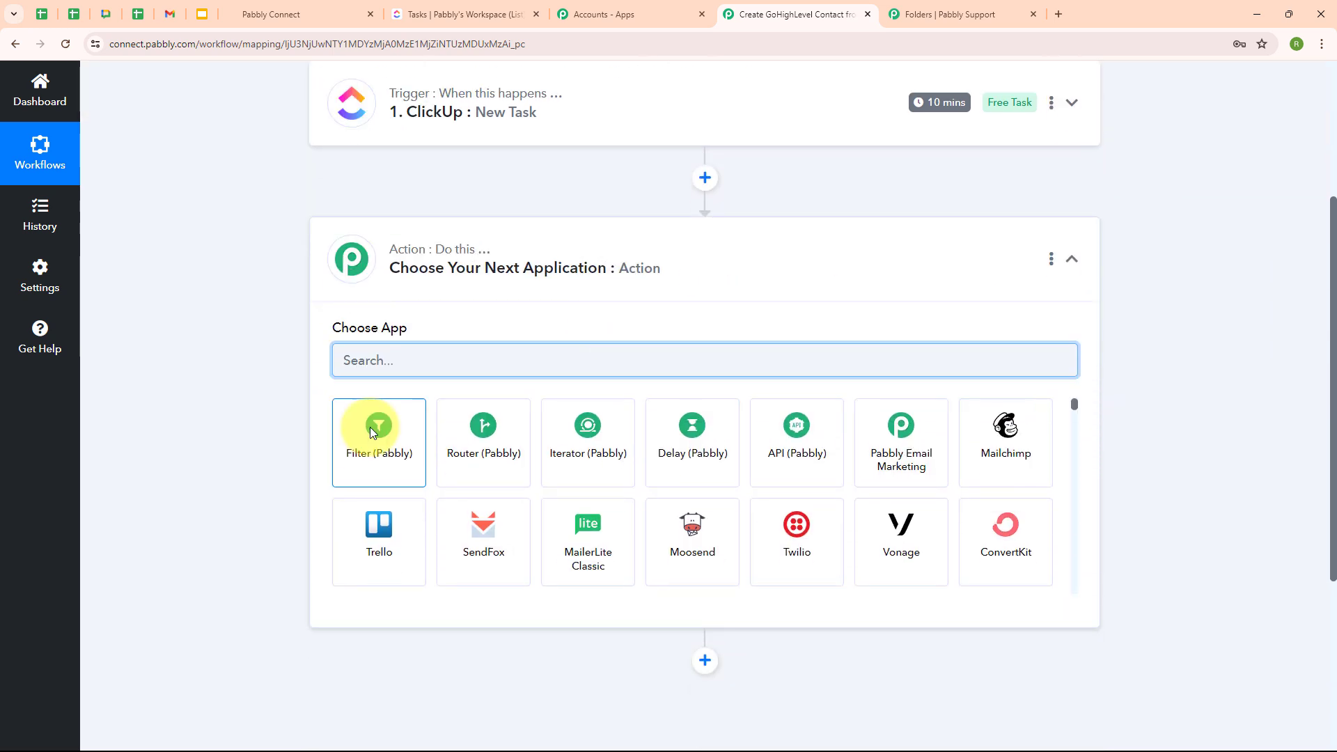
text(Lead)
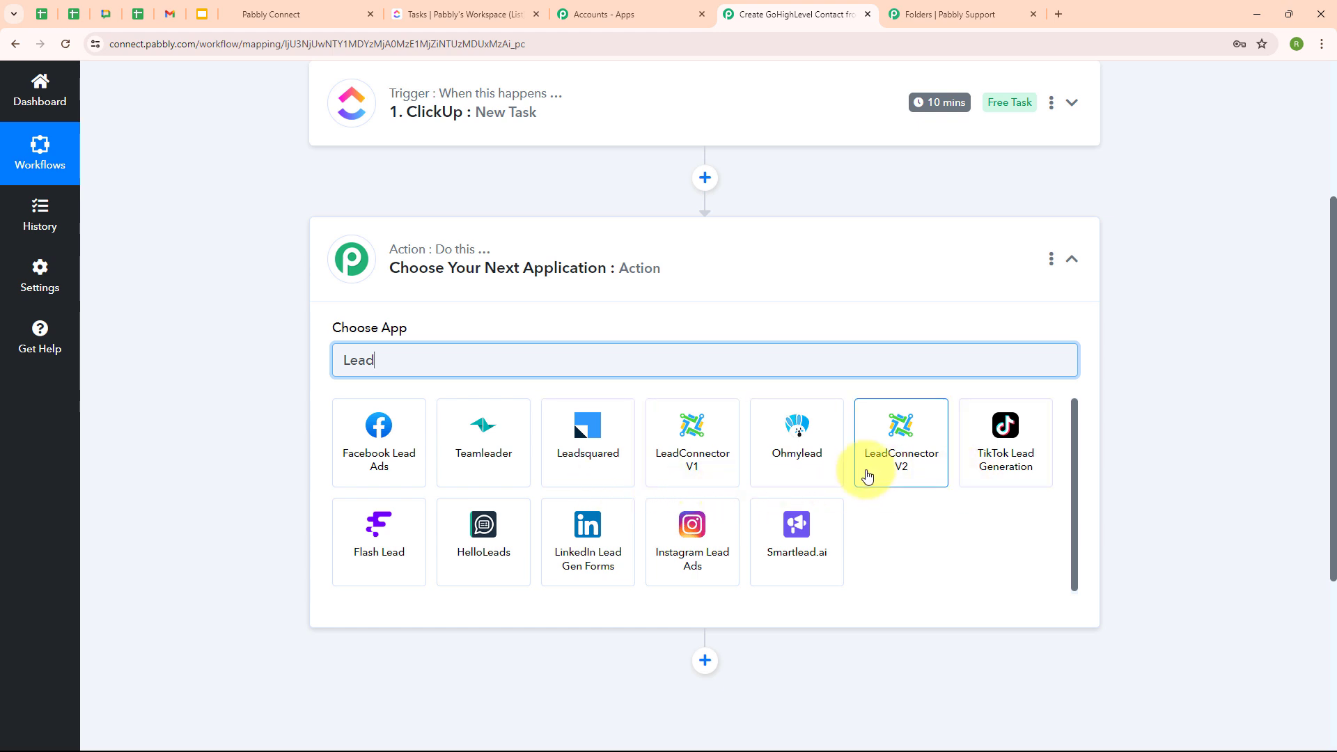
click(916, 481)
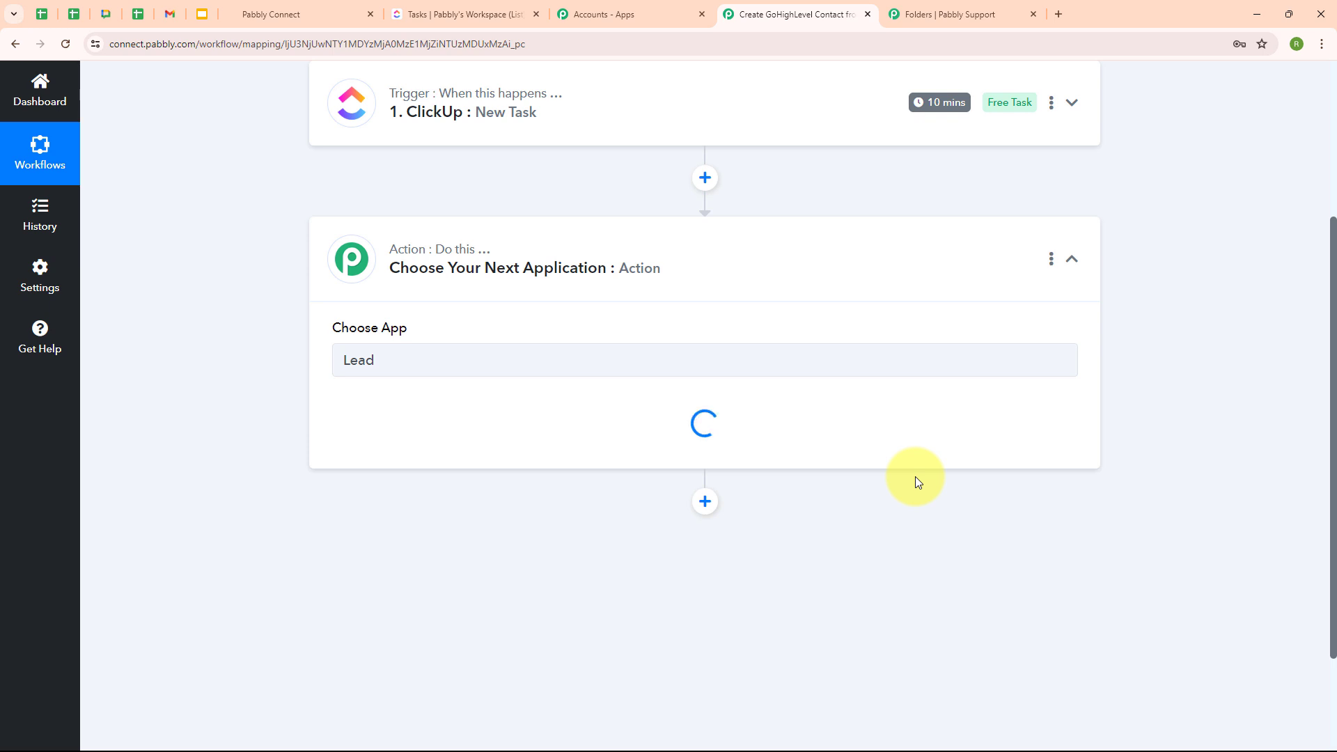
click(416, 435)
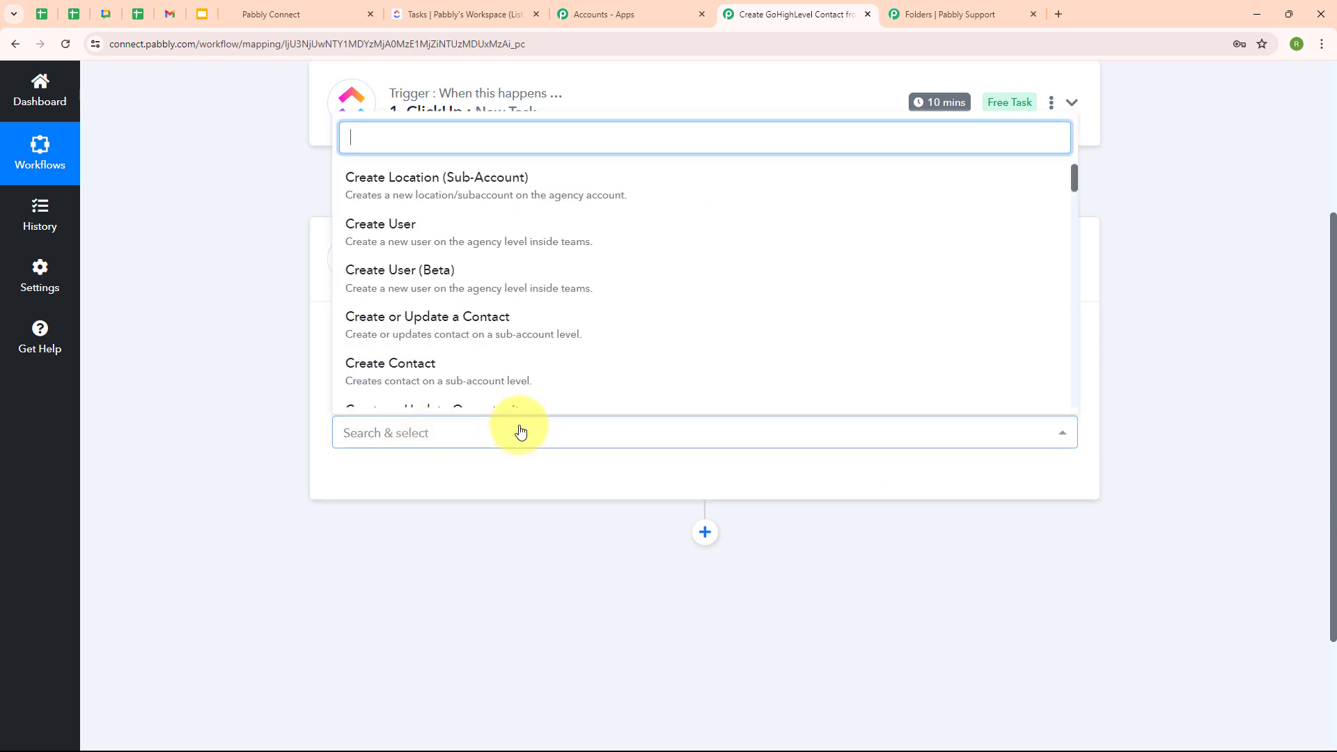
click(417, 379)
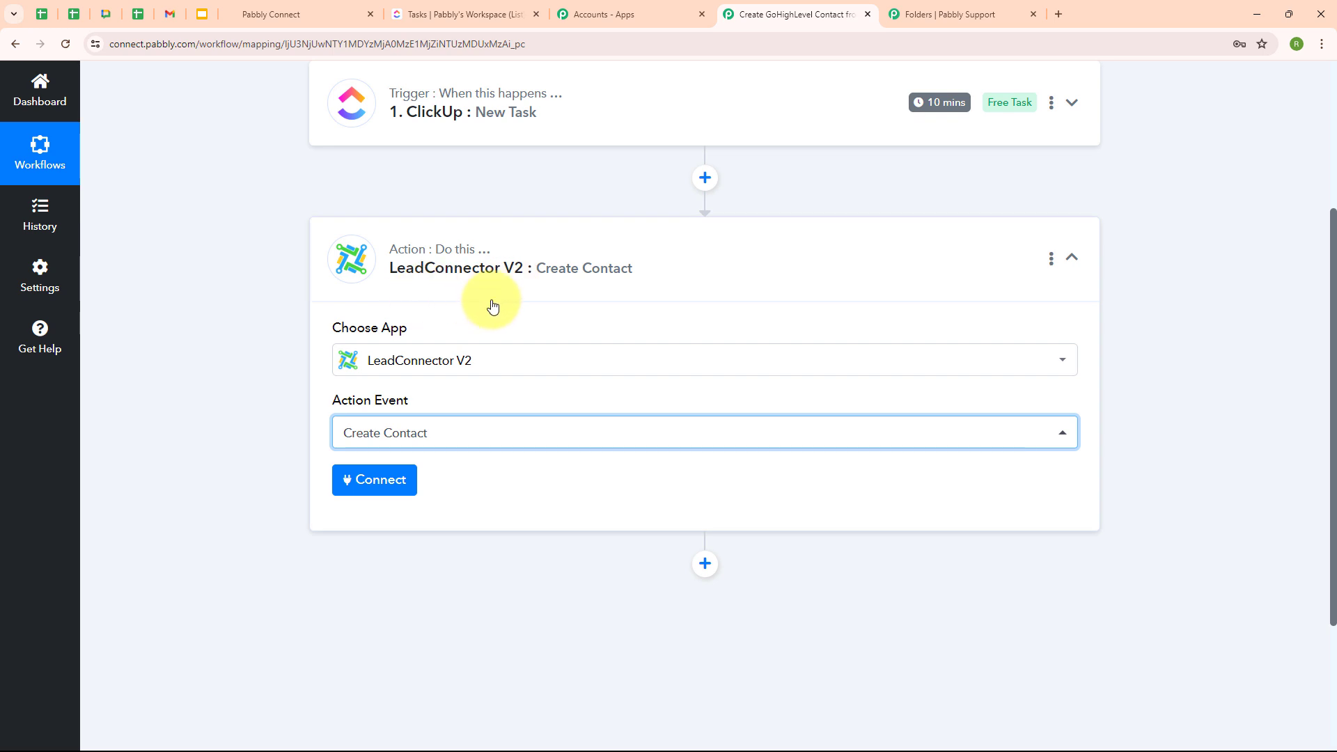
click(390, 491)
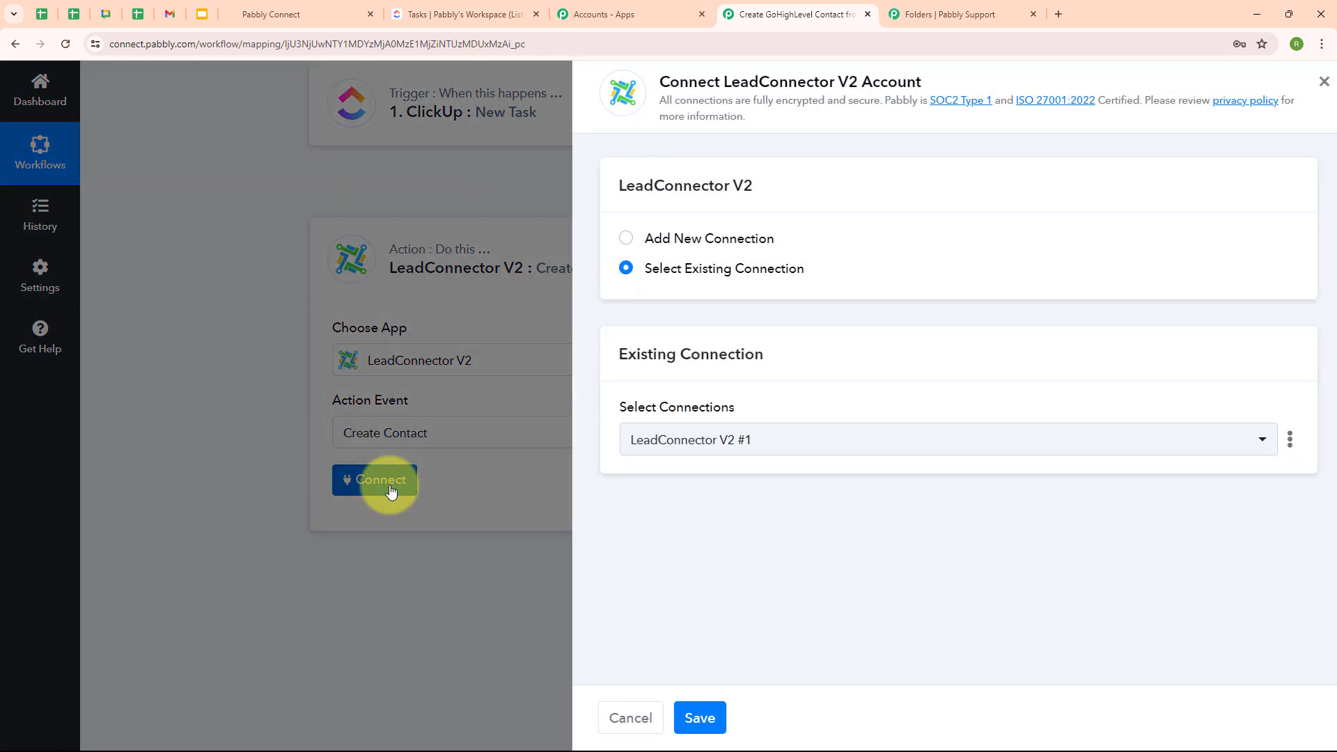
- Authorize a new LeadConnector V2 connection for the Pabbly Connect sub-account
click(618, 240)
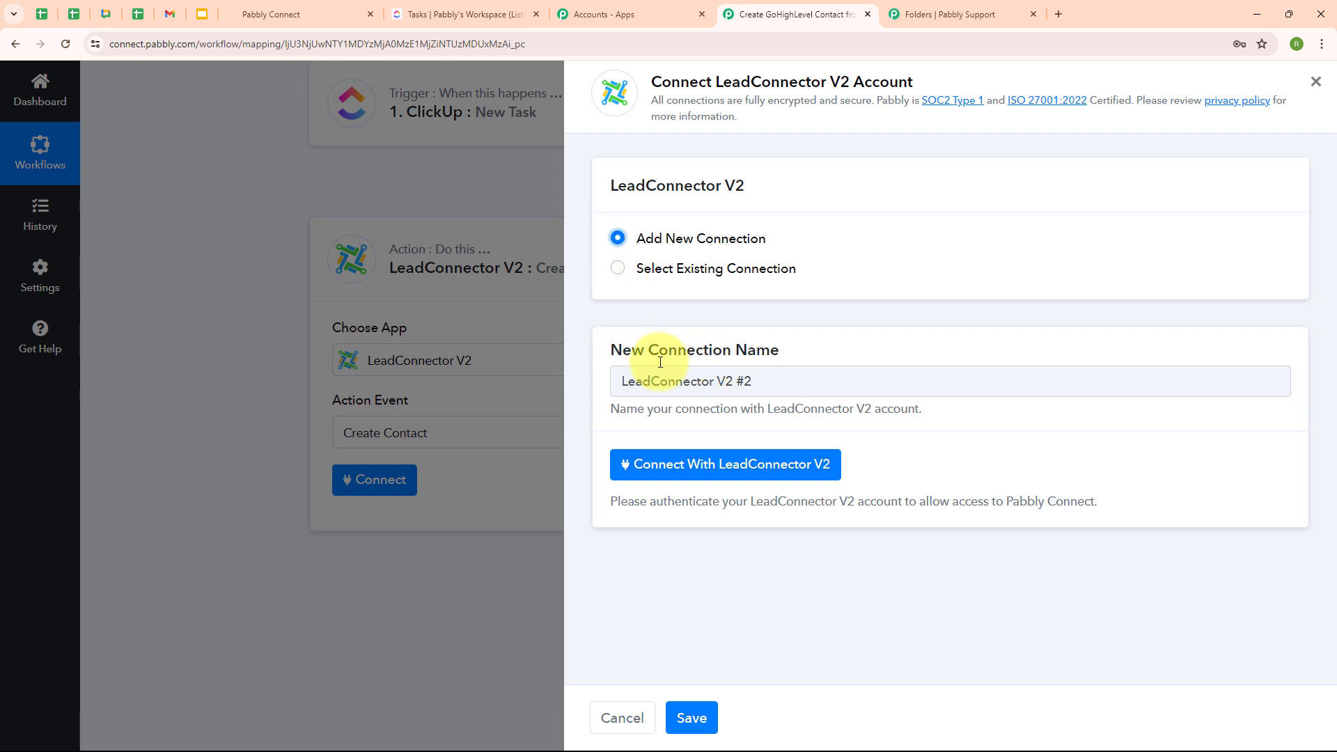
click(729, 463)
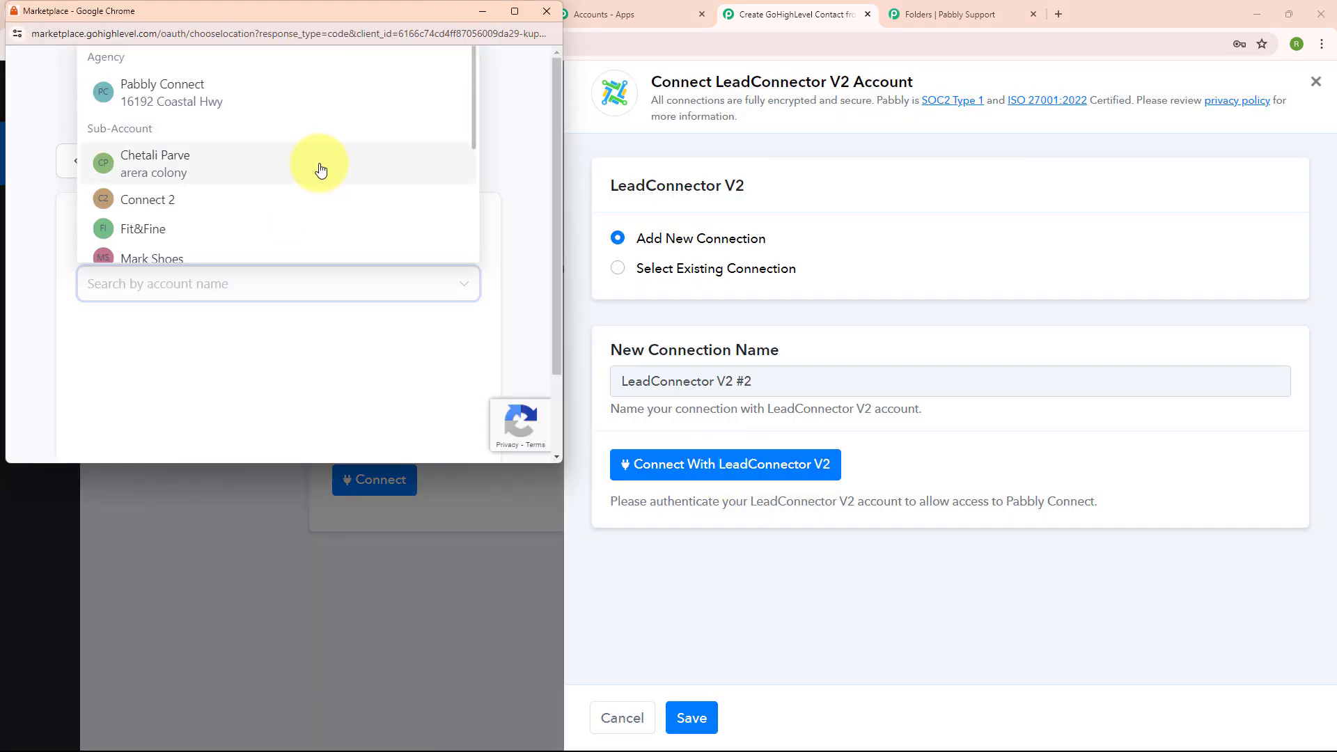
scroll(337, 170, down, 4)
scroll(338, 172, down, 2)
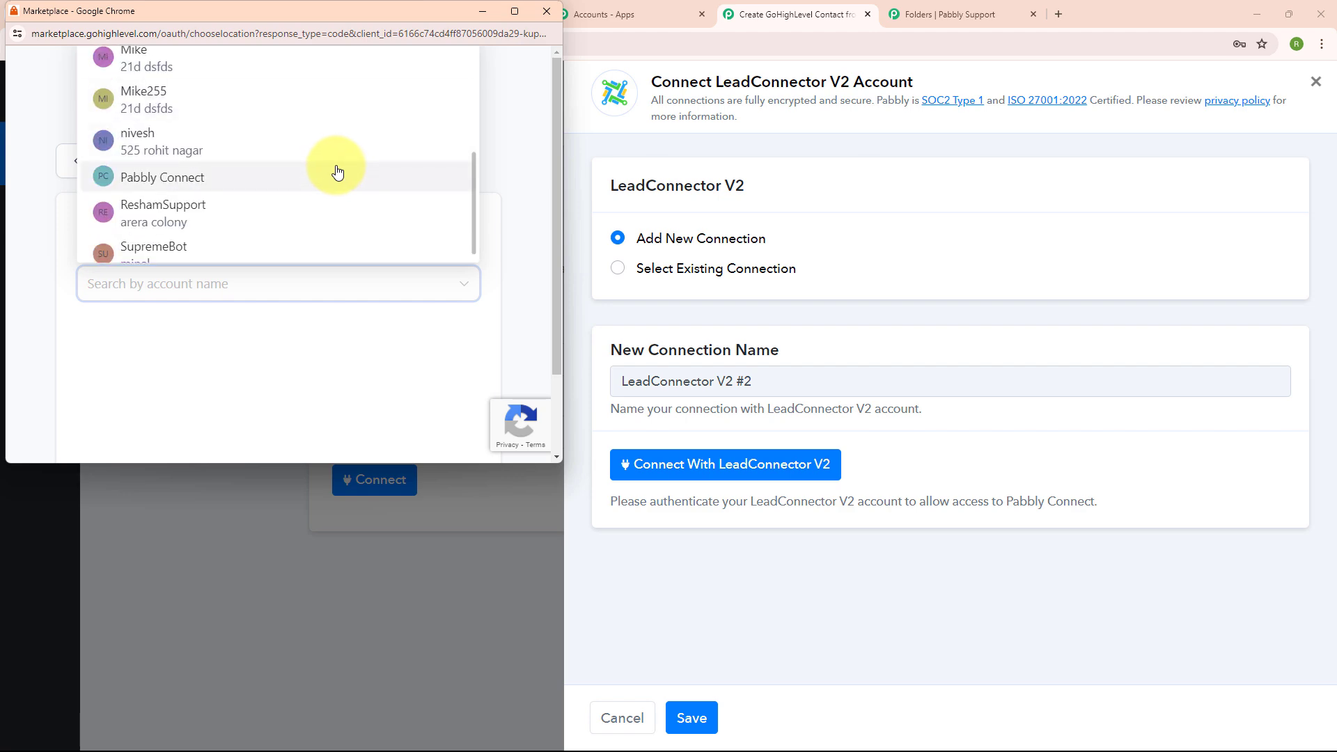
click(322, 179)
click(295, 349)
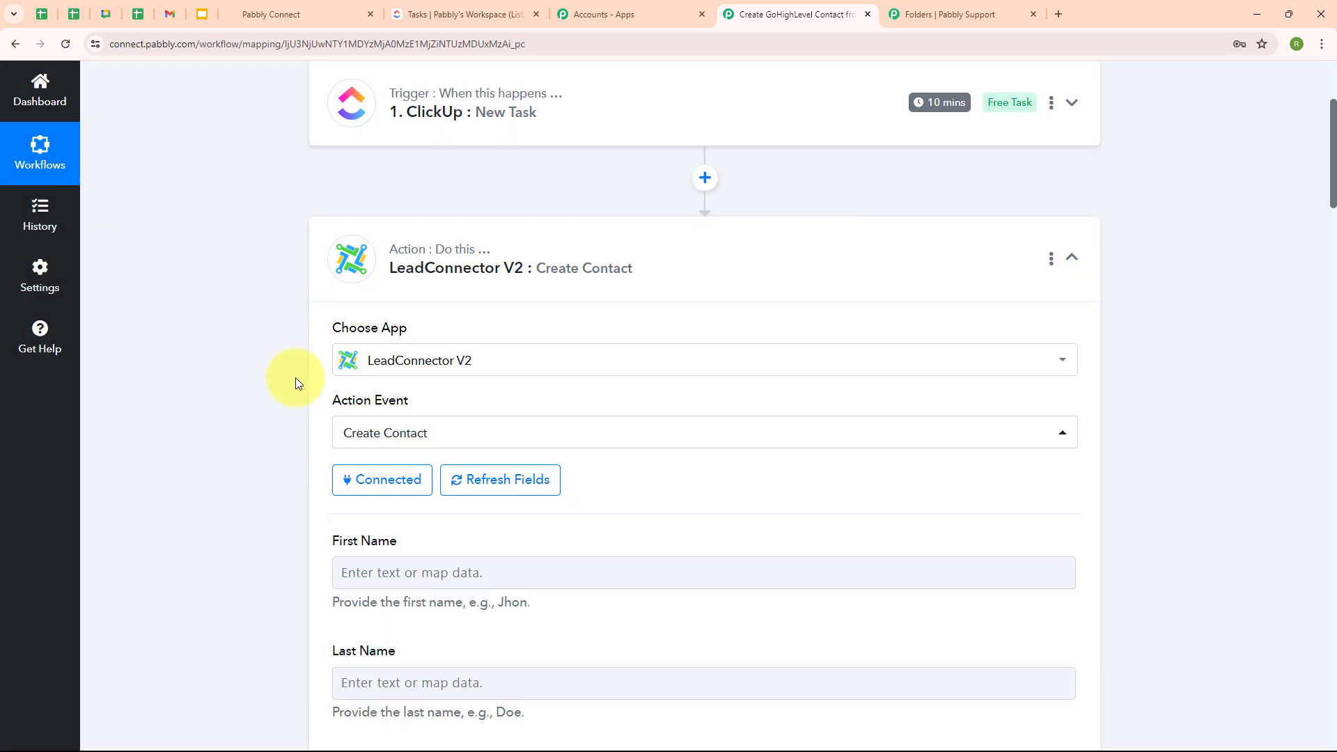
- Check the GoHighLevel contacts list, then review the empty Create Contact fields like Full Name
click(313, 7)
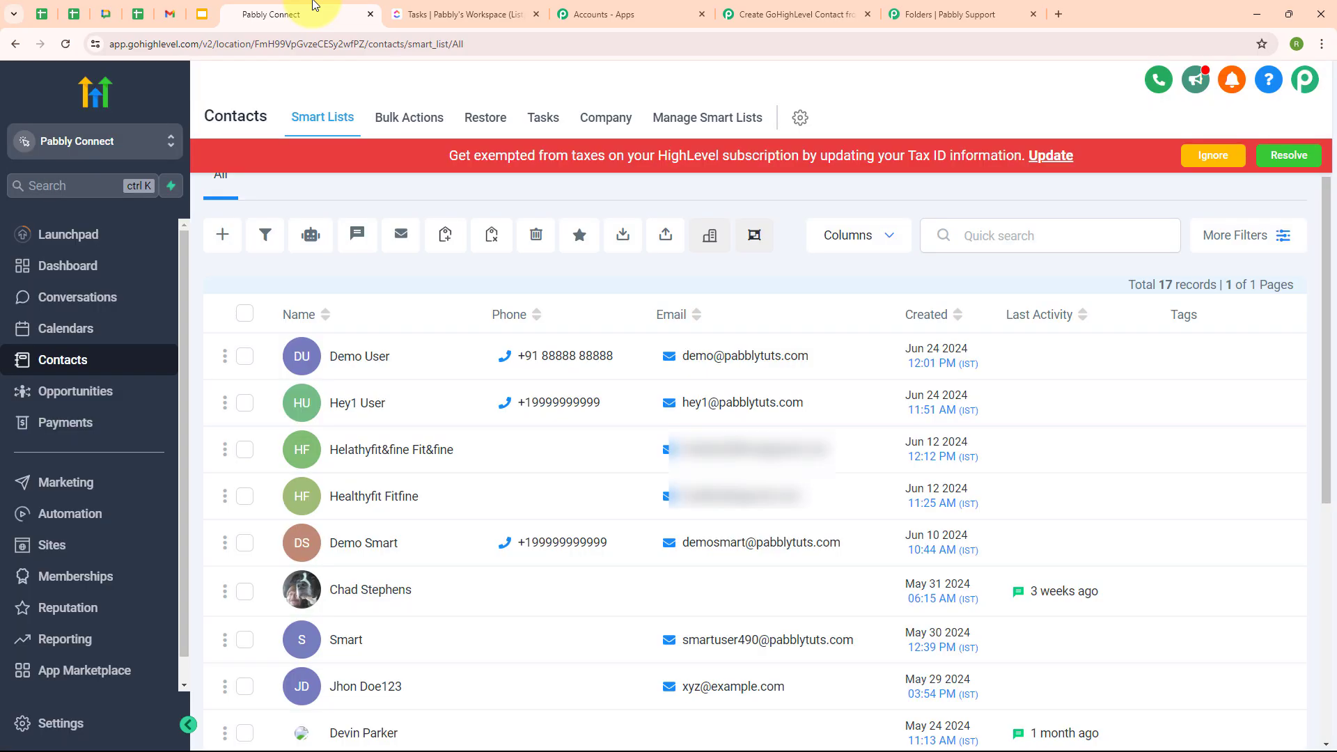
click(746, 7)
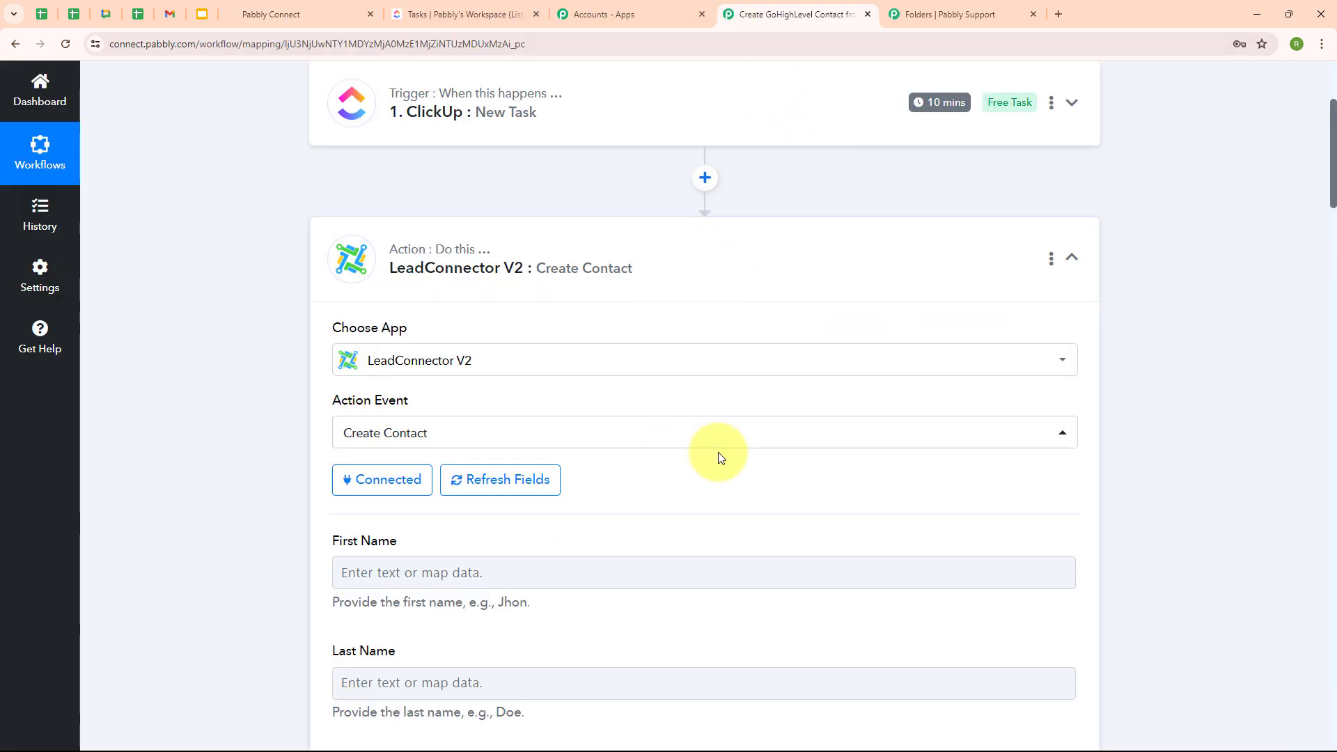
scroll(721, 458, down, 5)
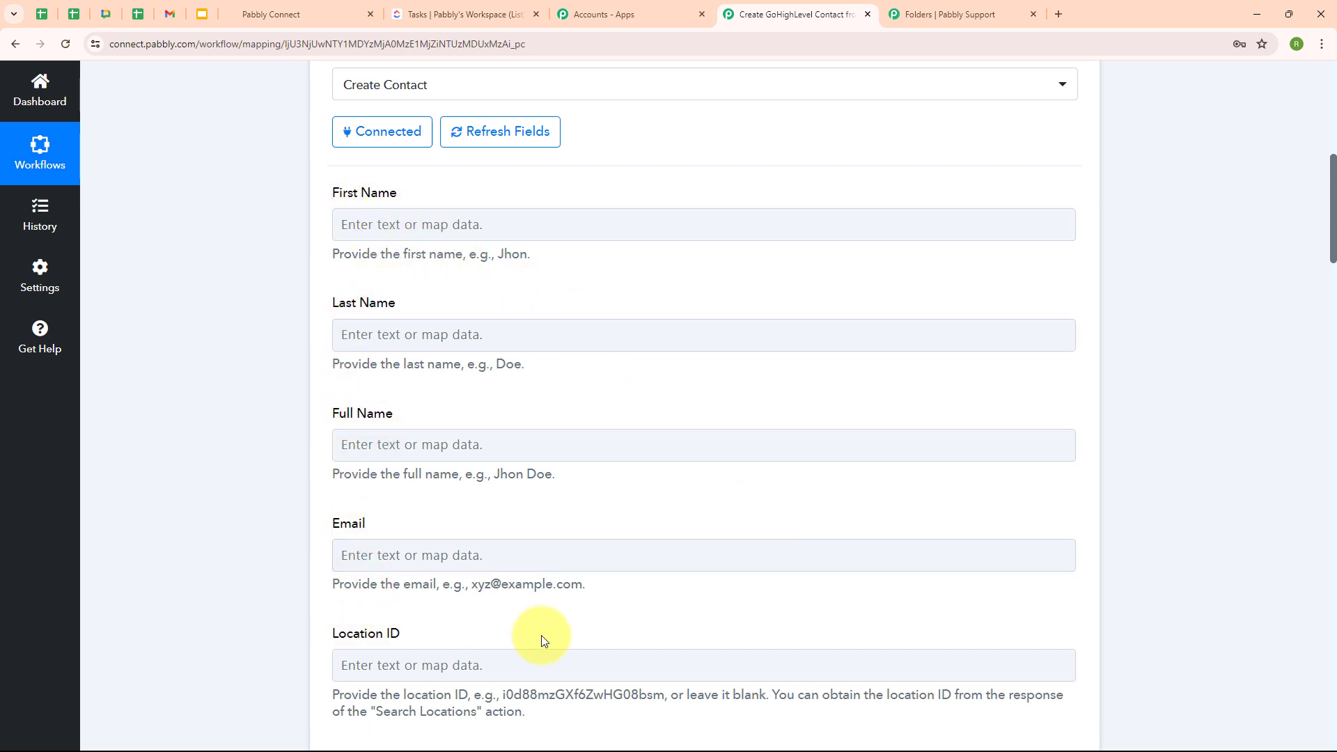
click(403, 445)
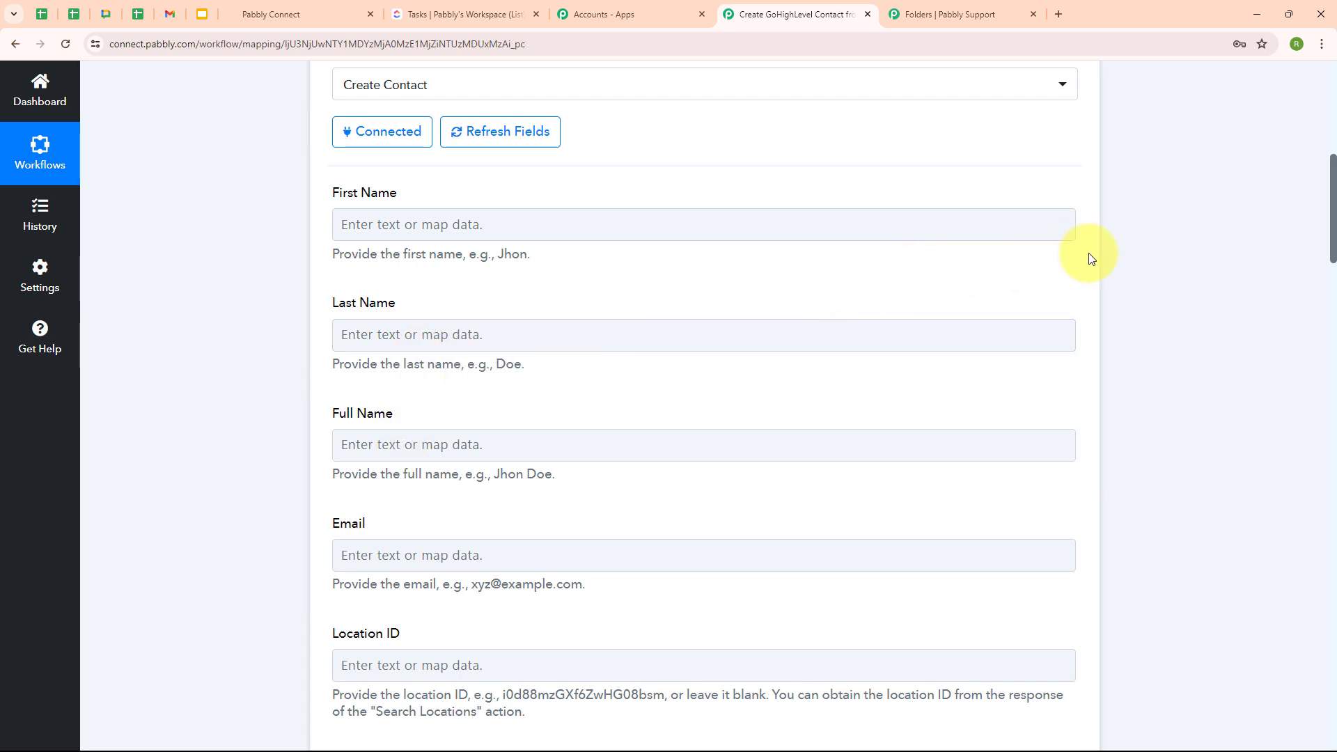
scroll(1090, 258, up, 9)
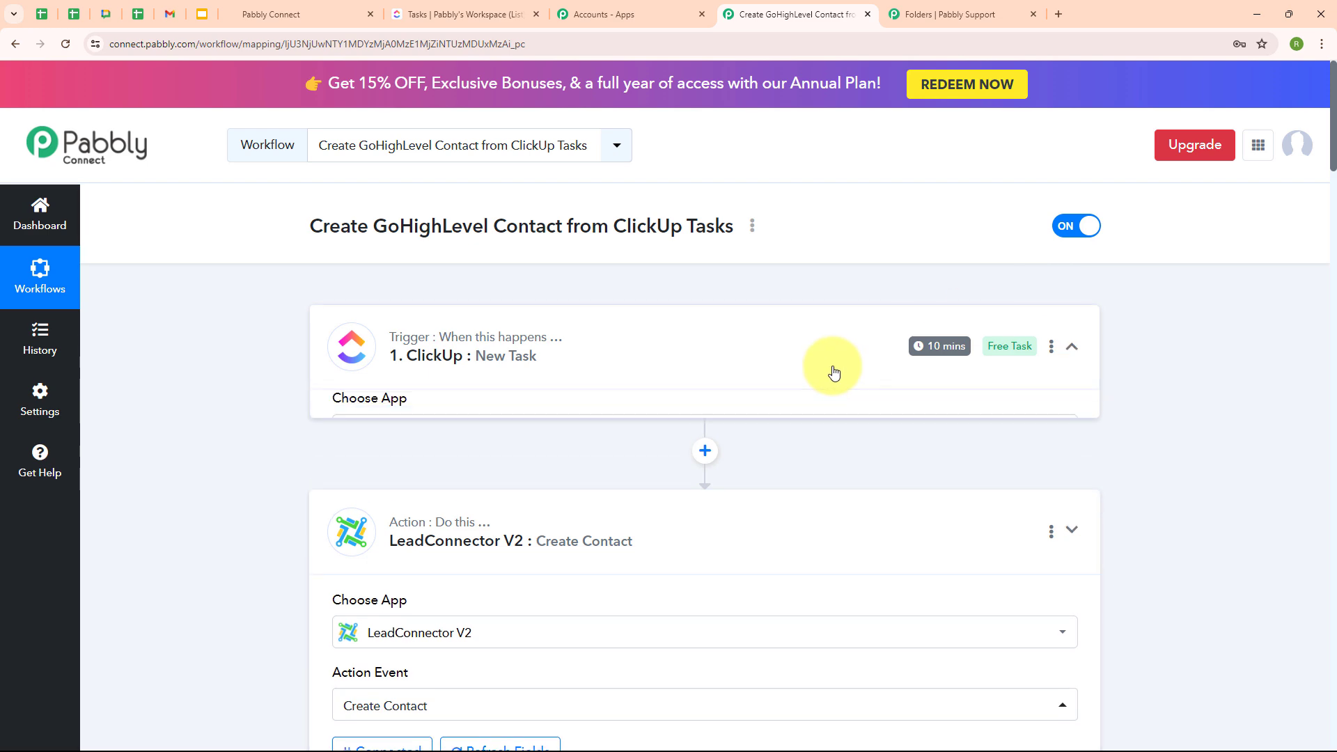
- Review the three lines of the ClickUp task's Text Content in the trigger data
scroll(818, 505, down, 12)
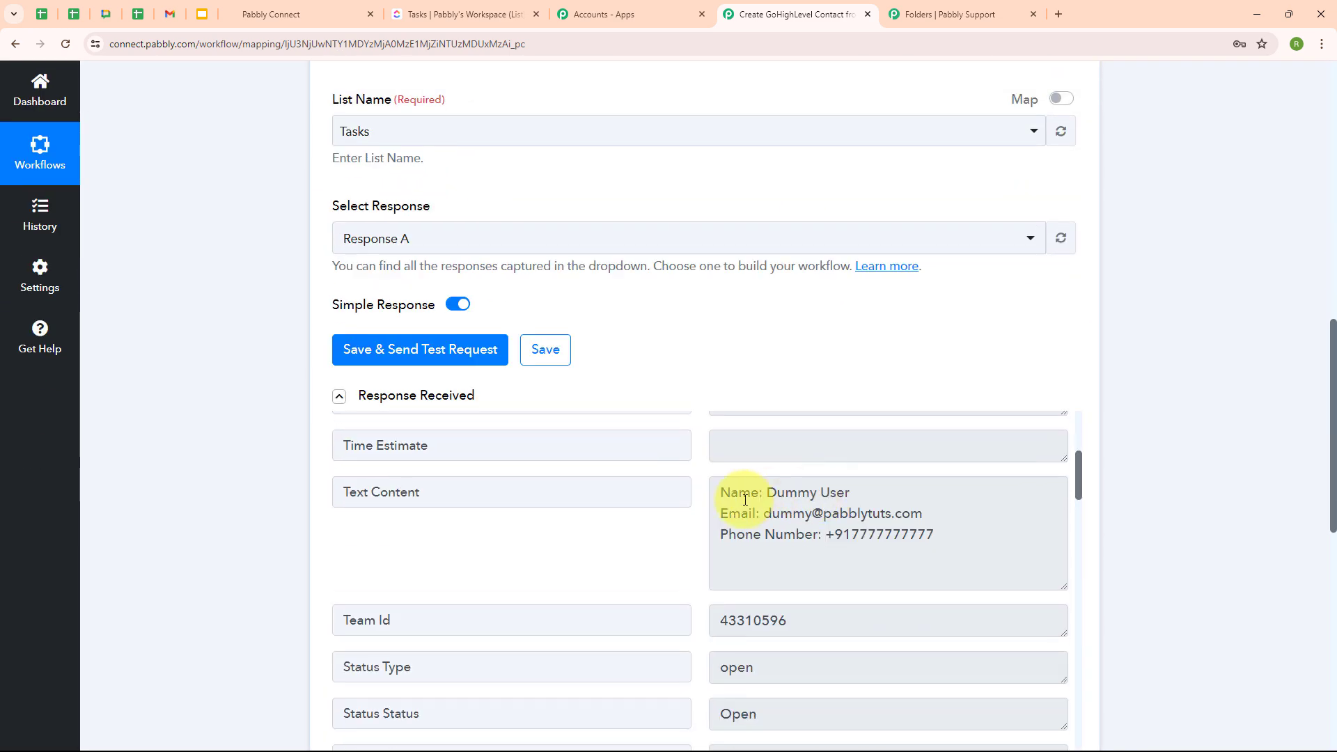
drag(720, 492, 974, 555)
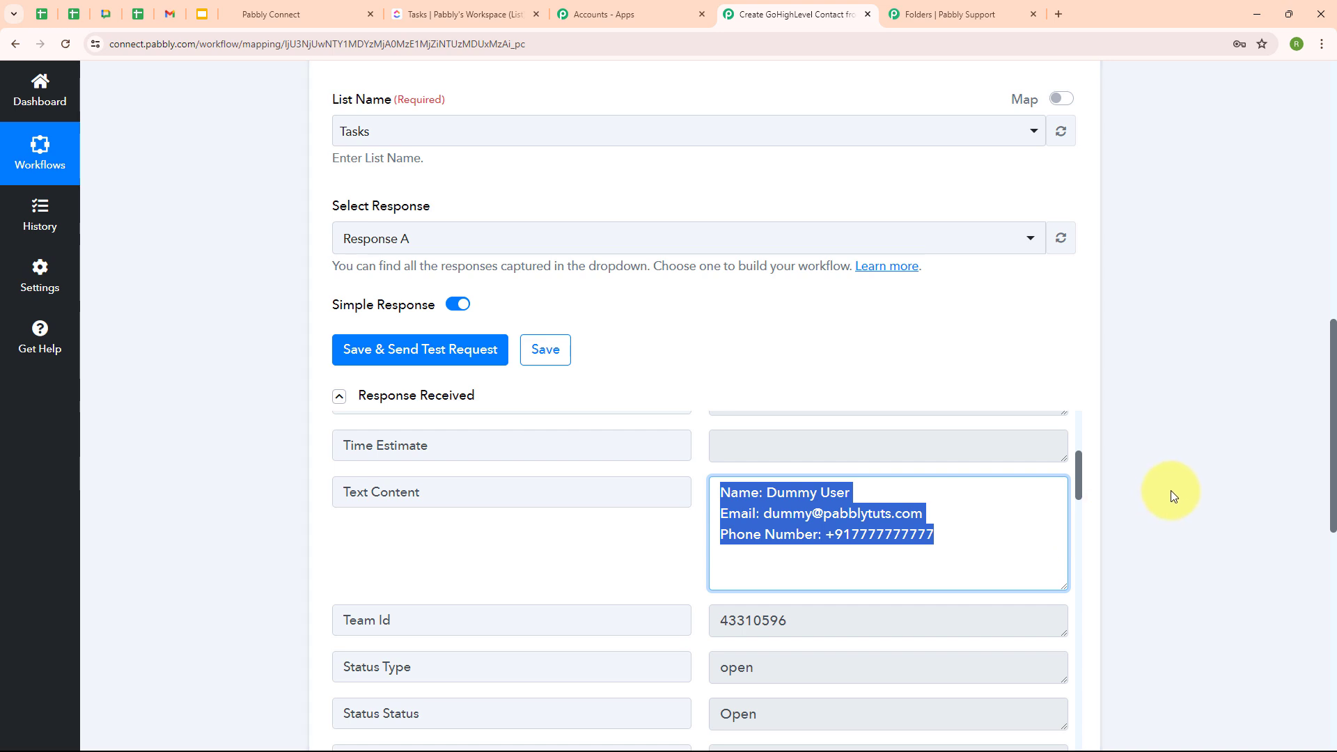
scroll(1172, 490, down, 1)
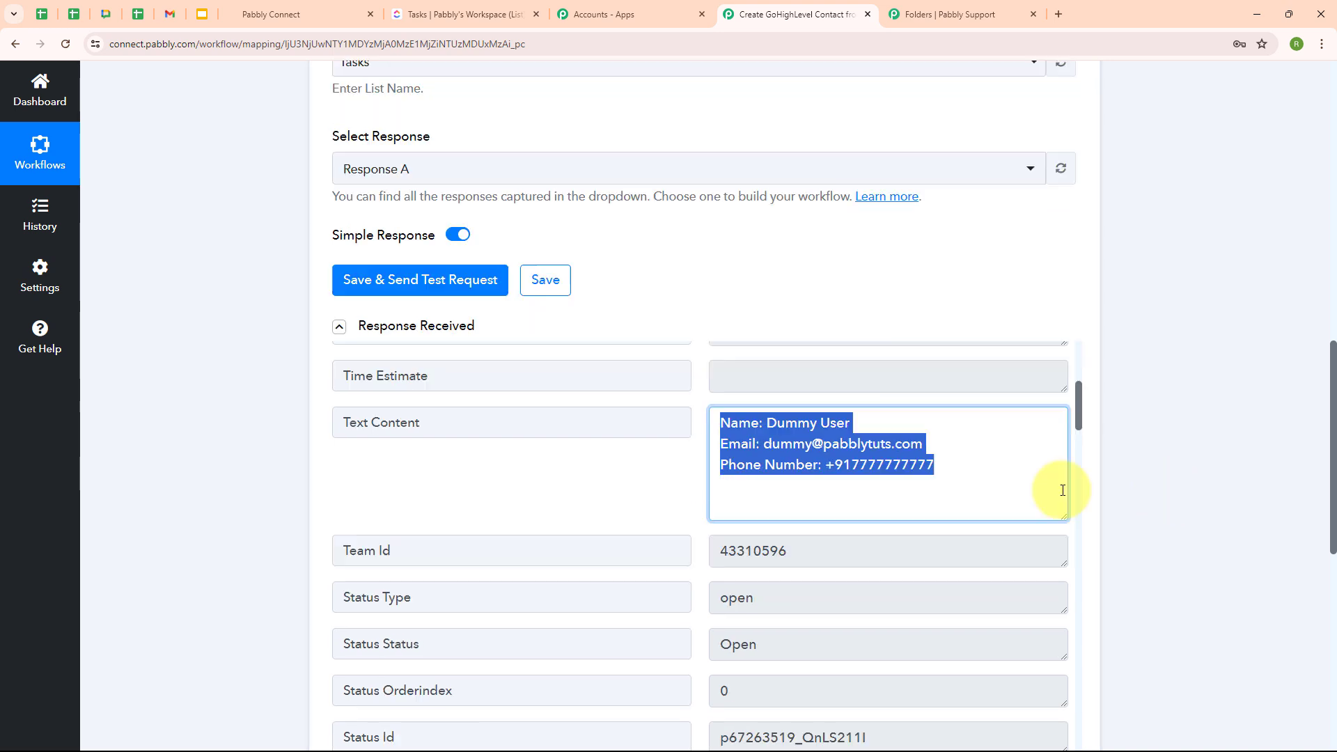
scroll(1160, 467, down, 6)
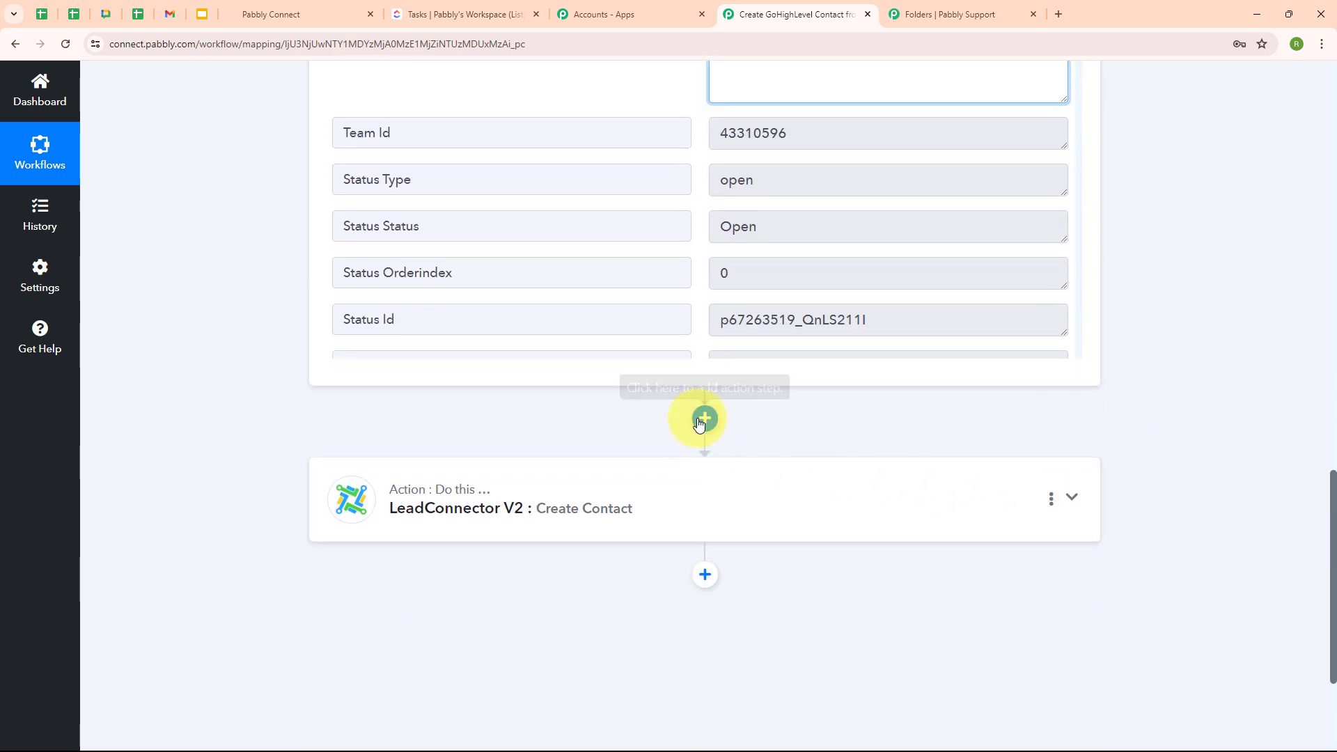
- Insert a Text Formatter (Pabbly) step using Text Parser before the LeadConnector V2 action
click(705, 418)
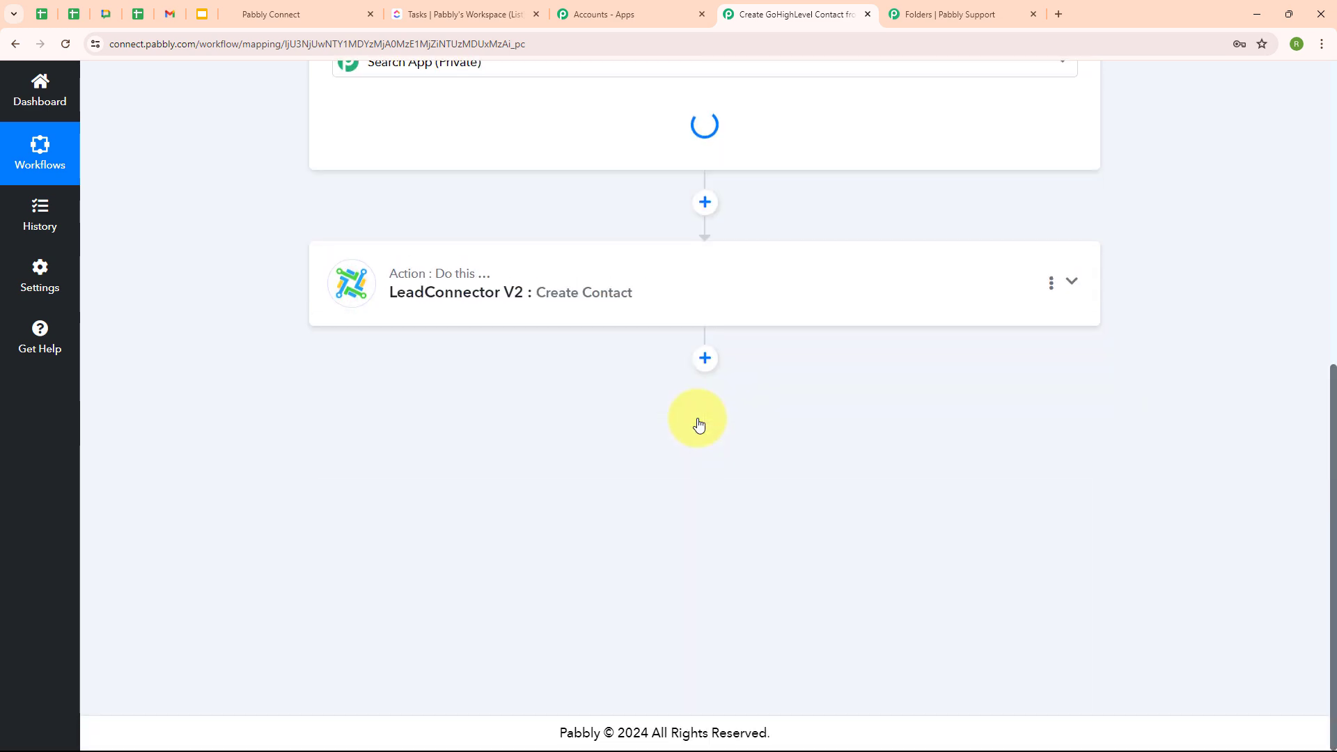
text(text)
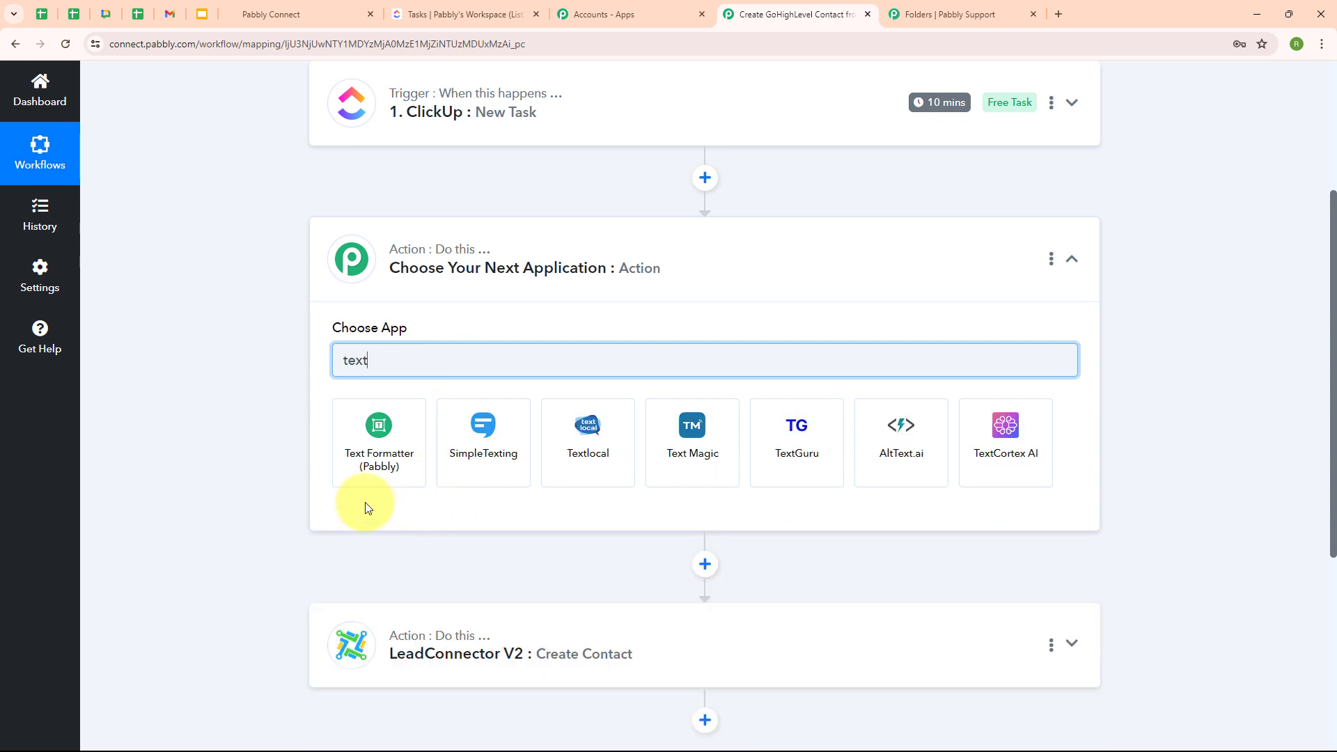
click(376, 457)
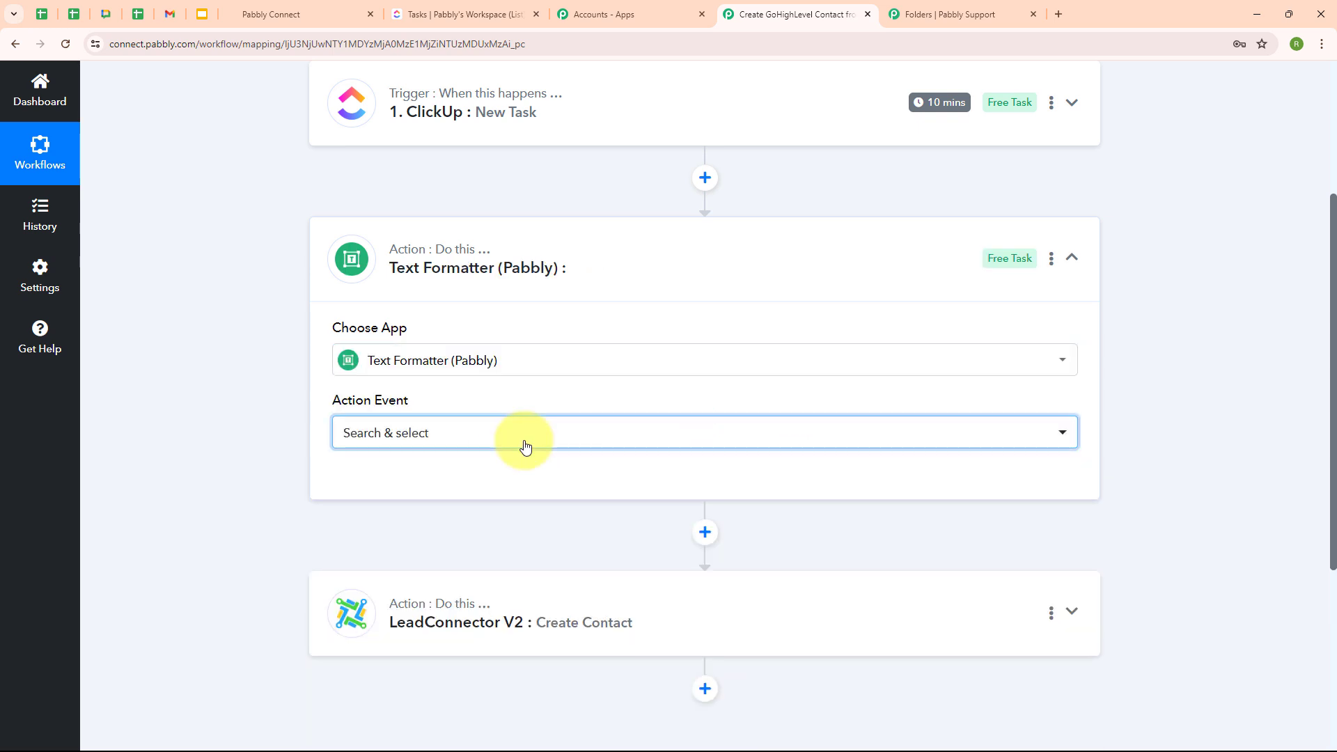
click(524, 445)
scroll(532, 348, down, 2)
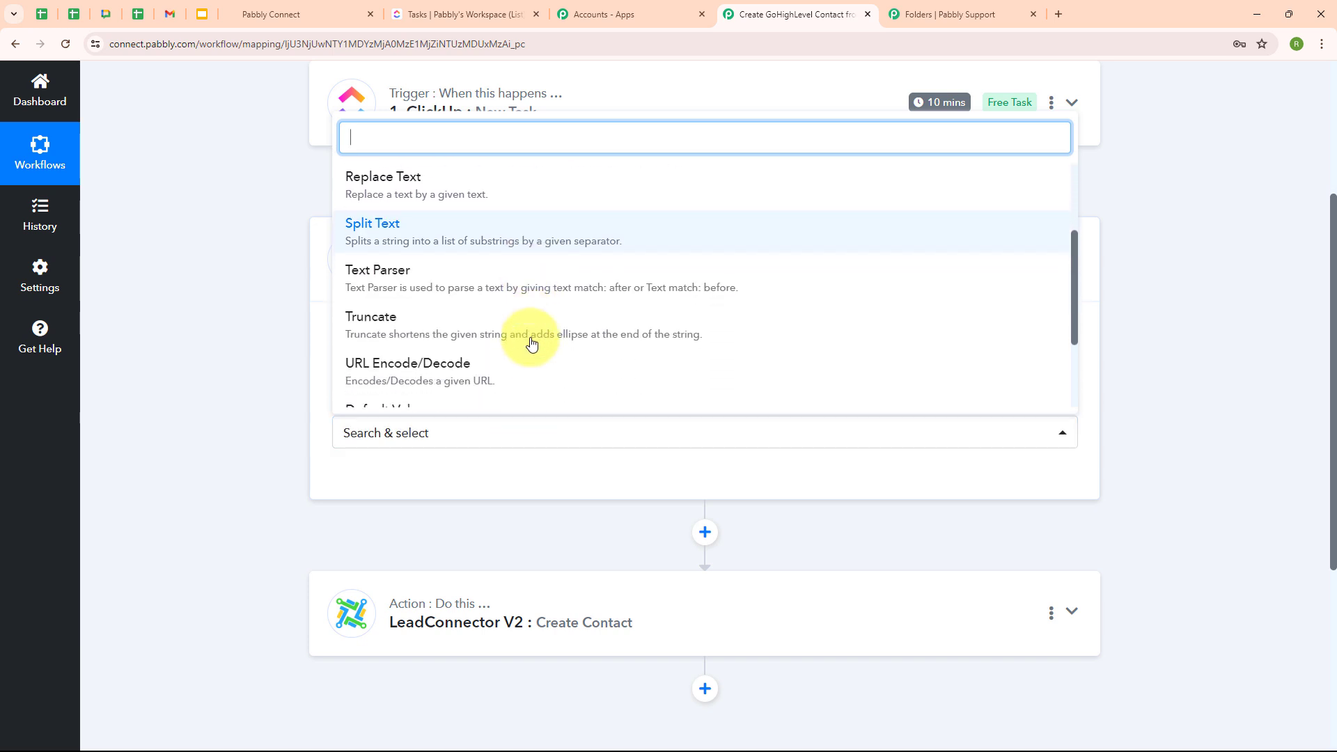
click(517, 292)
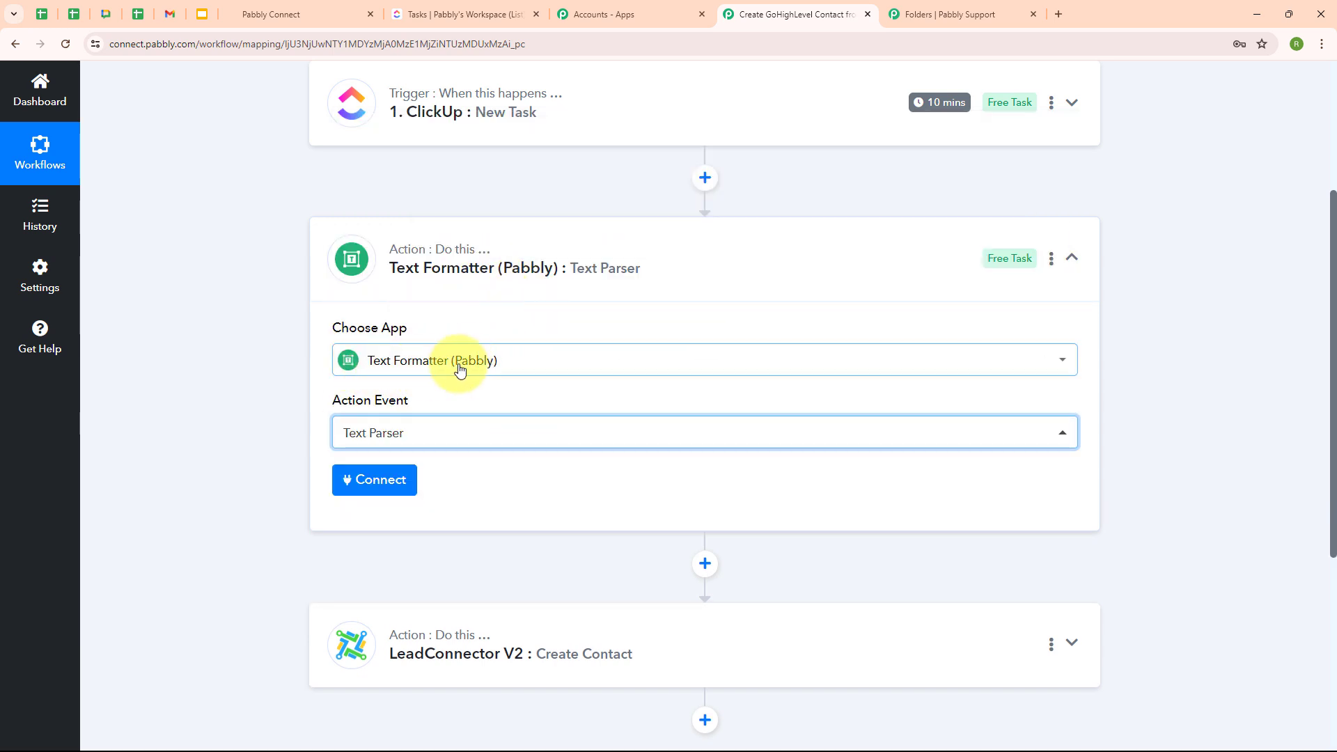
click(447, 434)
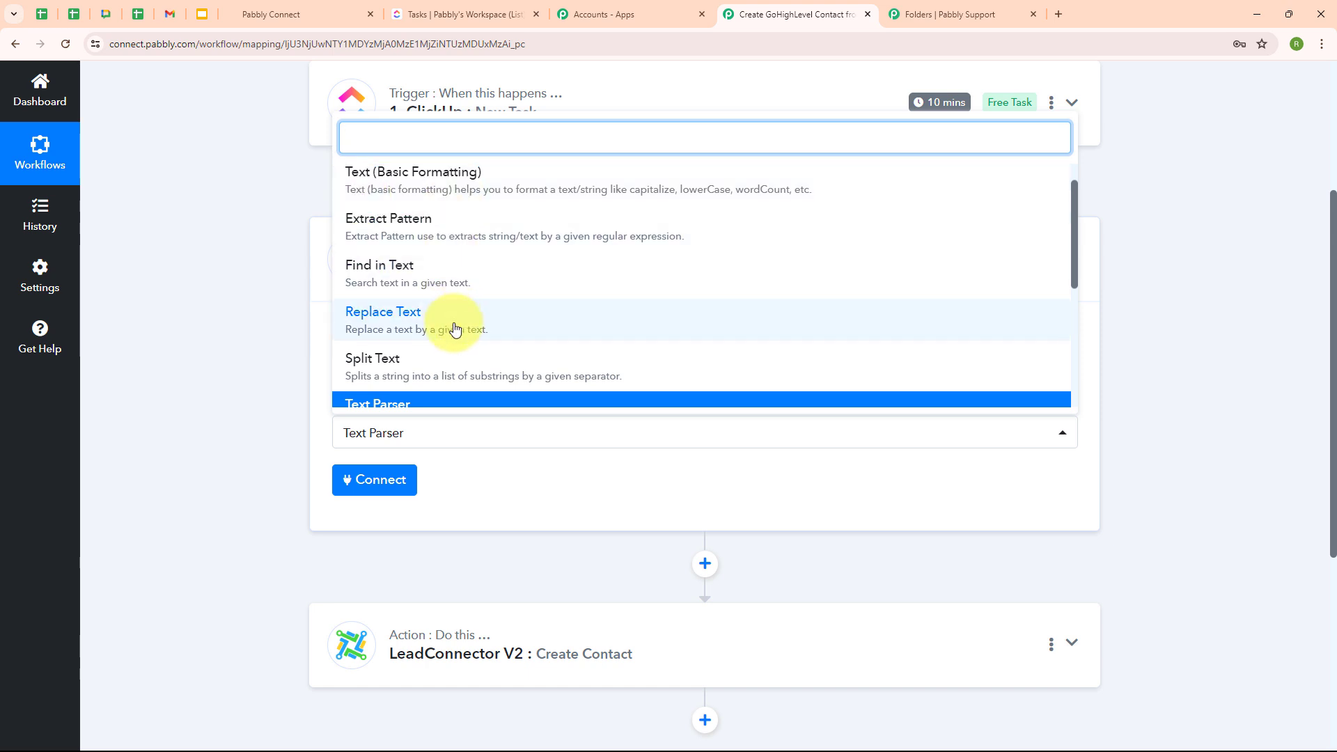
scroll(529, 338, down, 3)
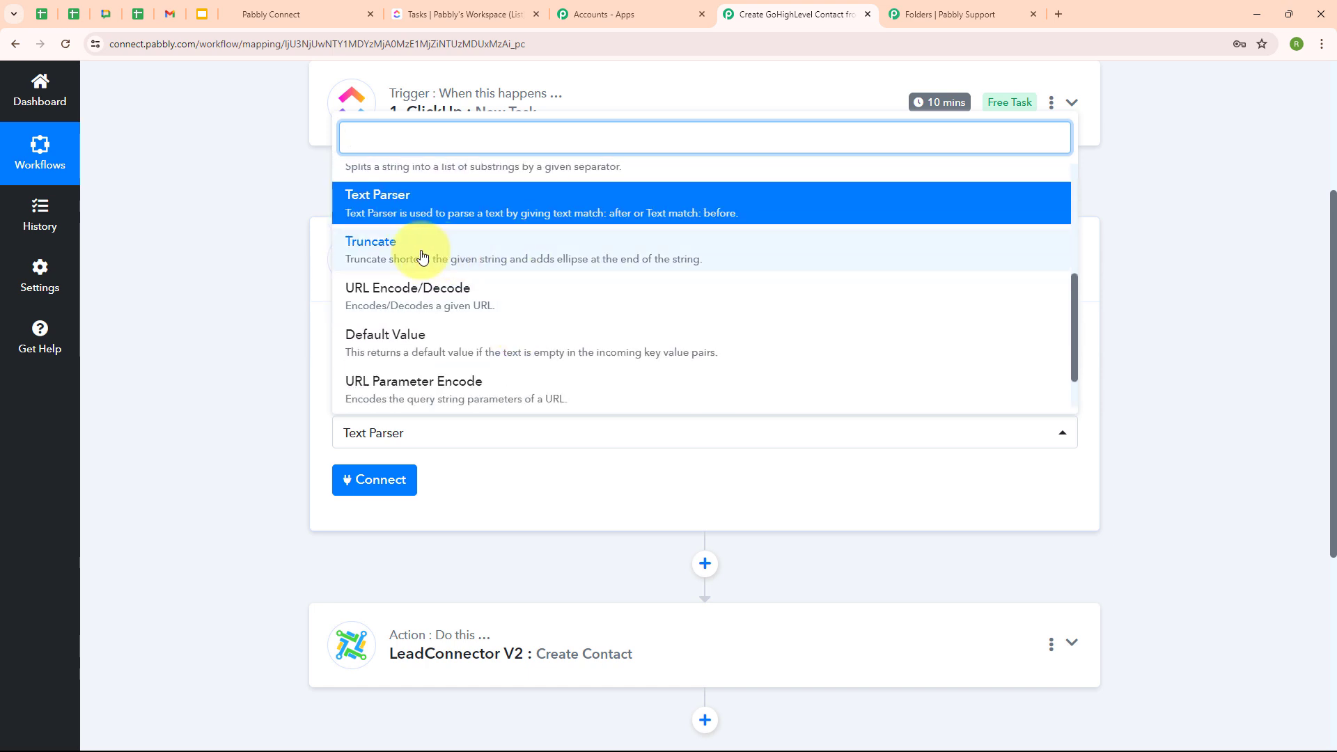
scroll(487, 307, down, 2)
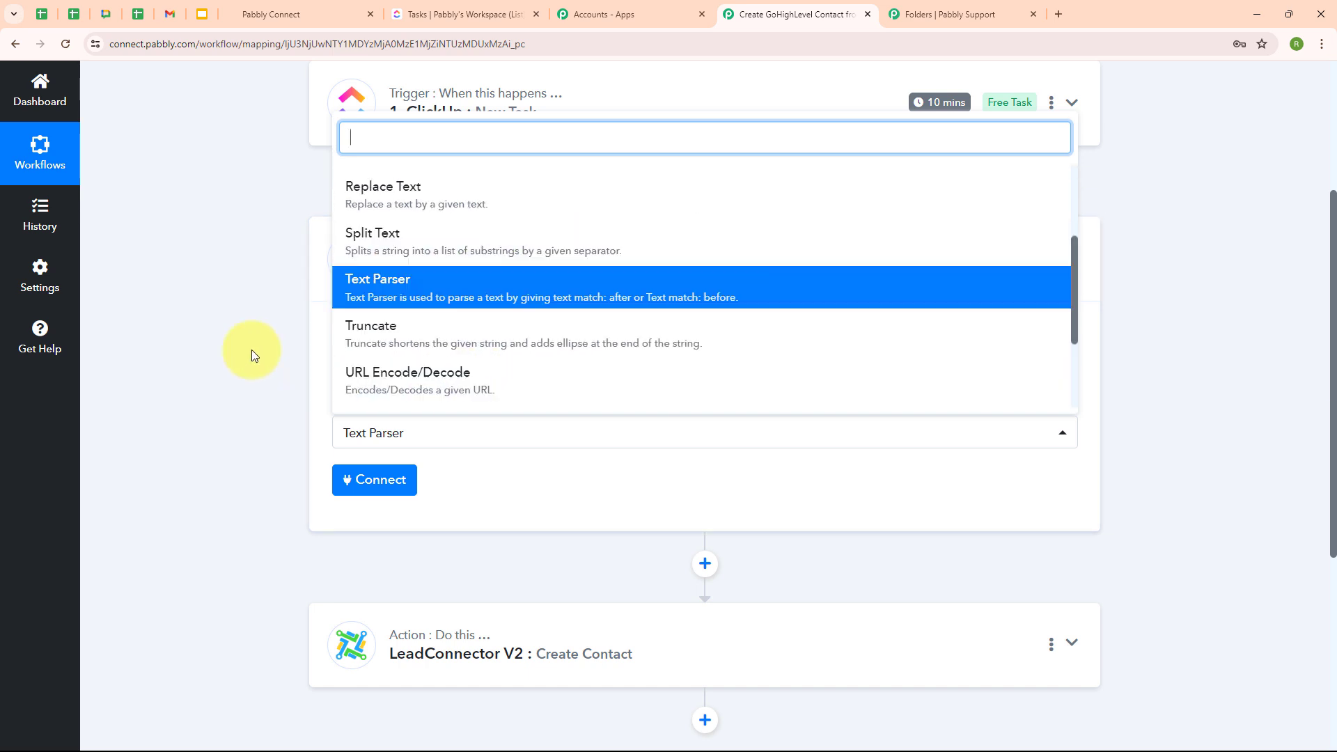
click(252, 350)
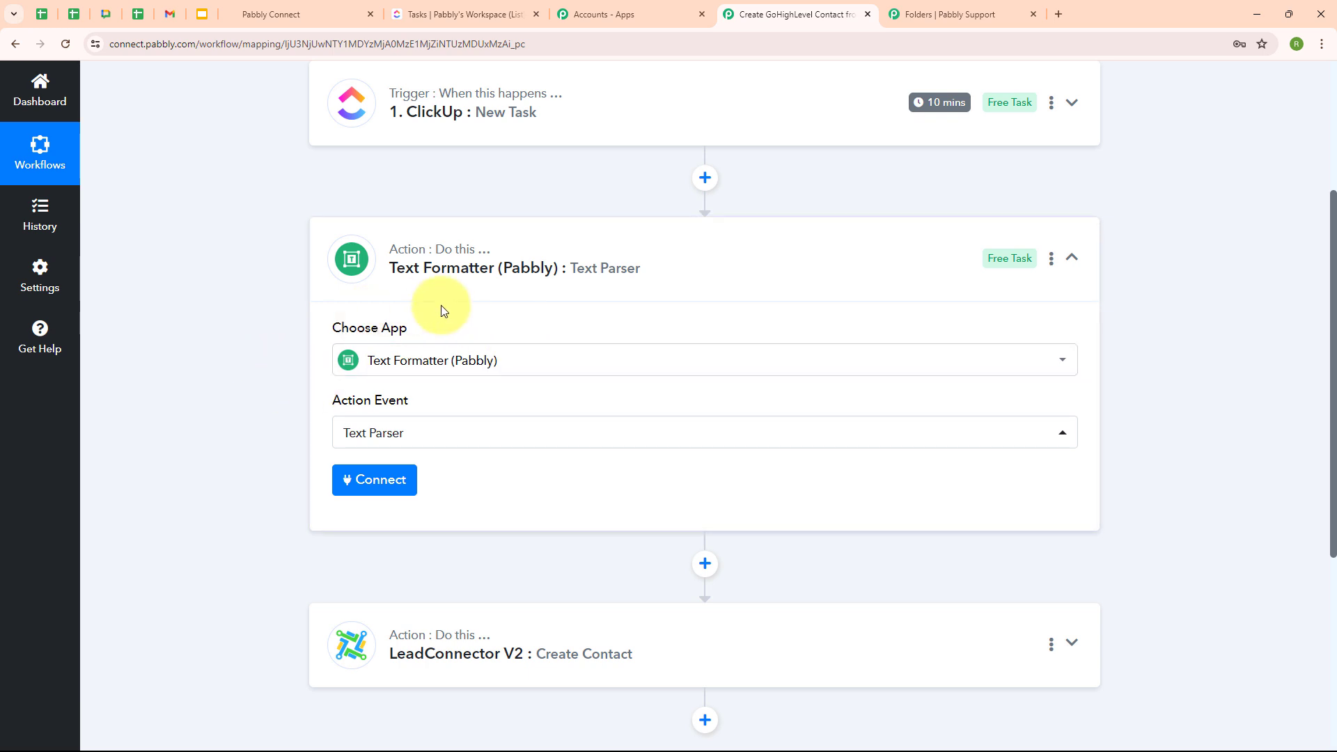
- Connect the Text Parser and map the ClickUp New Task's Text Content into its Text field
click(373, 495)
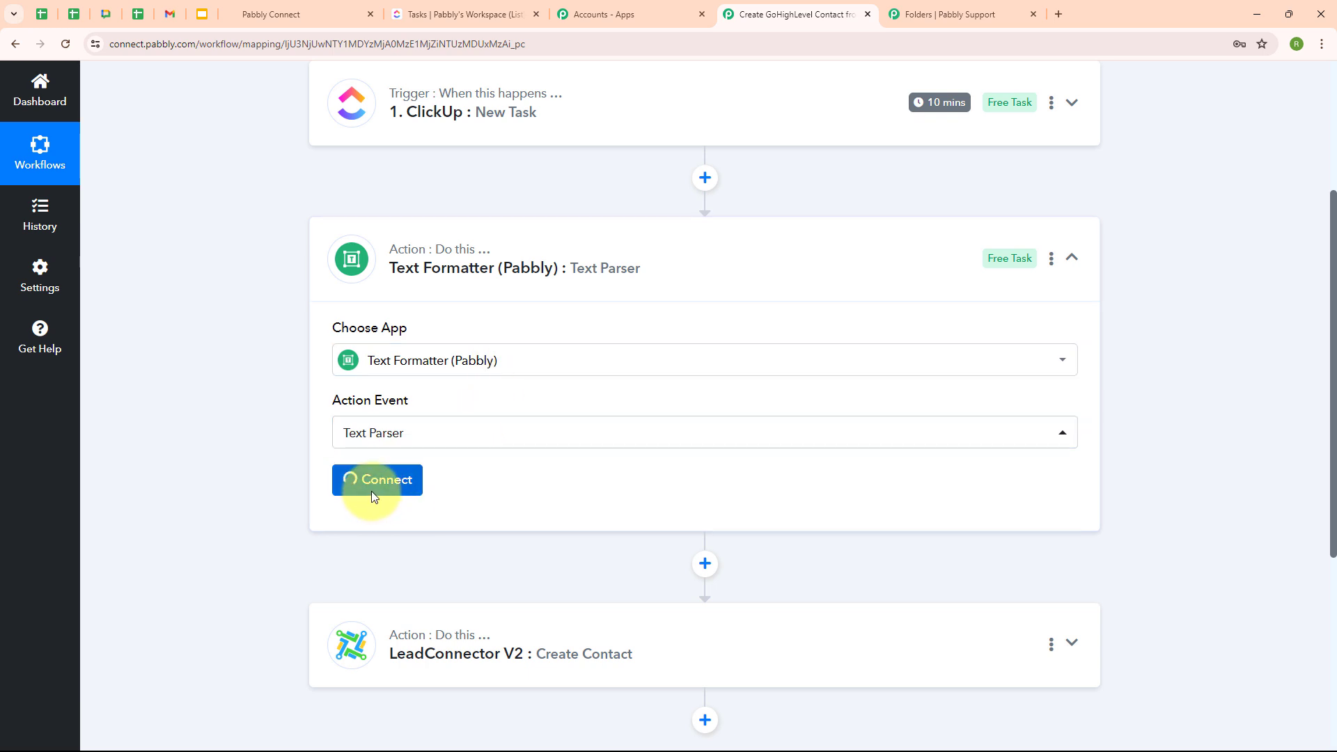
scroll(326, 278, down, 4)
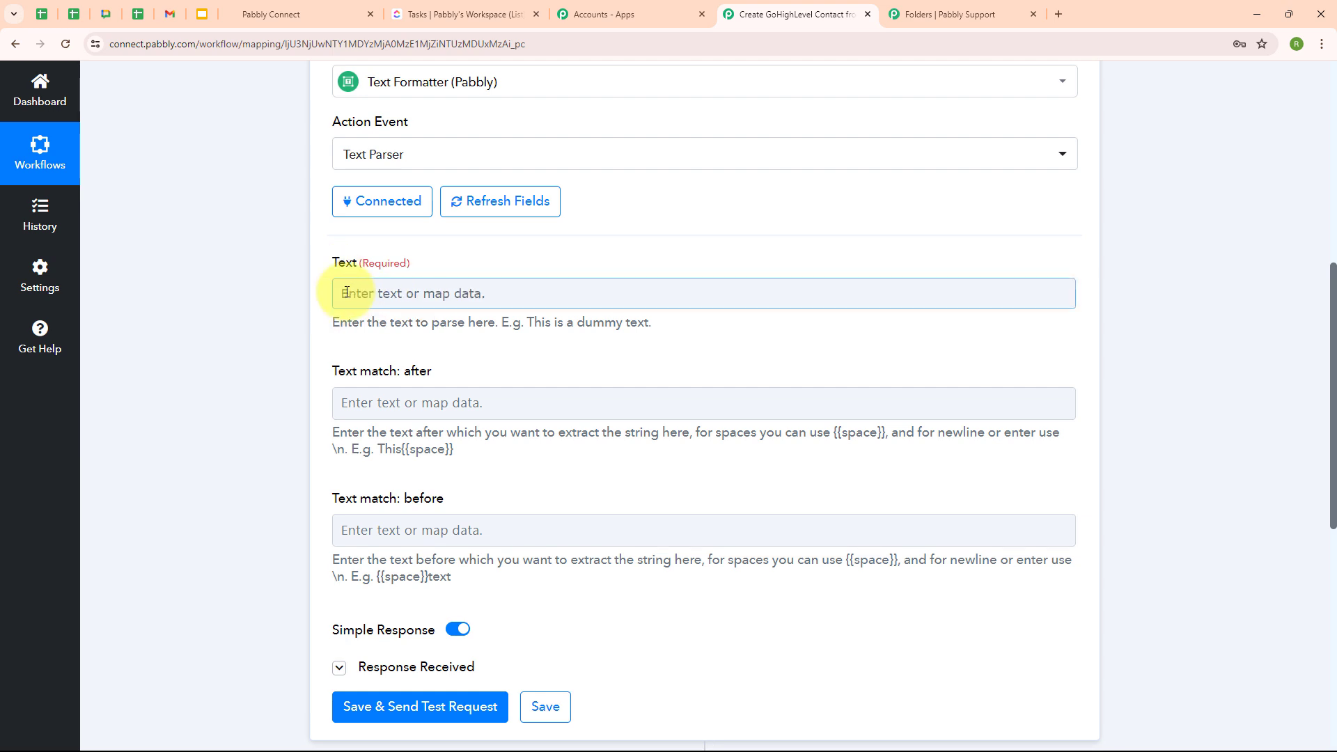
click(346, 293)
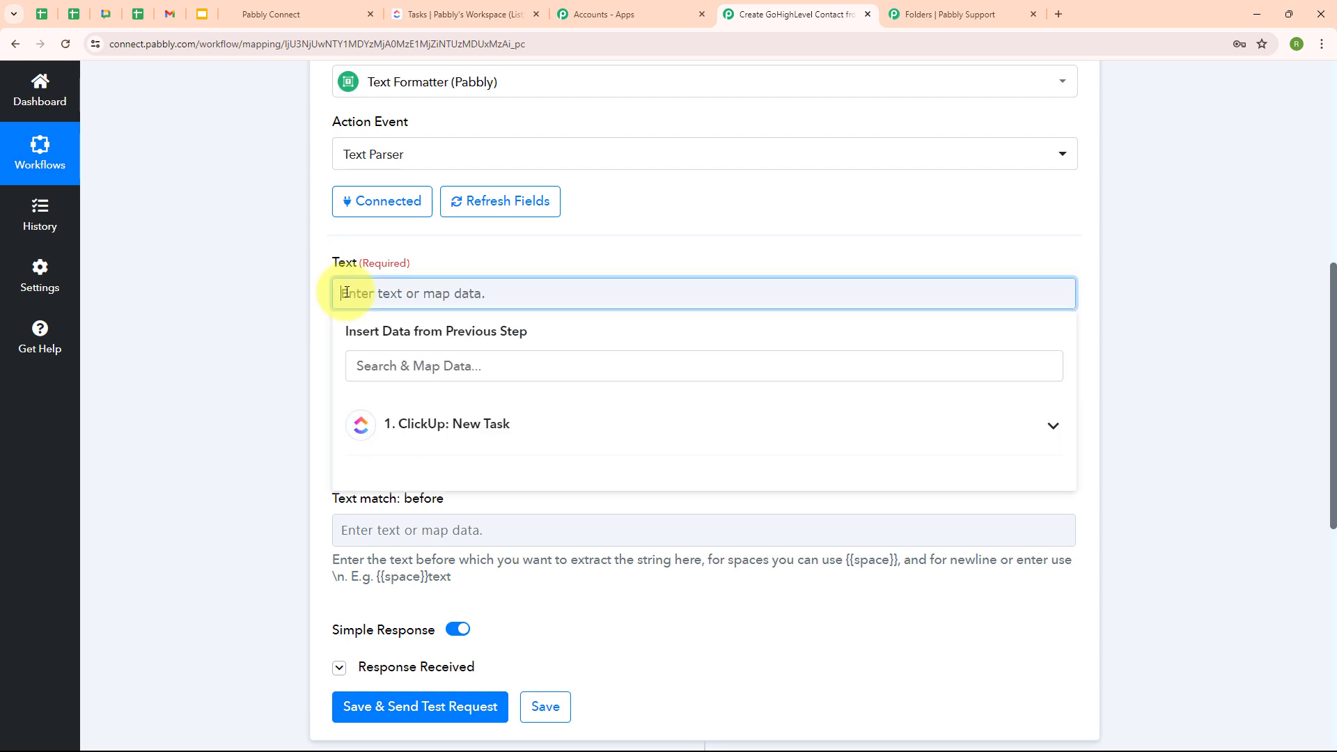
click(470, 446)
scroll(596, 516, down, 4)
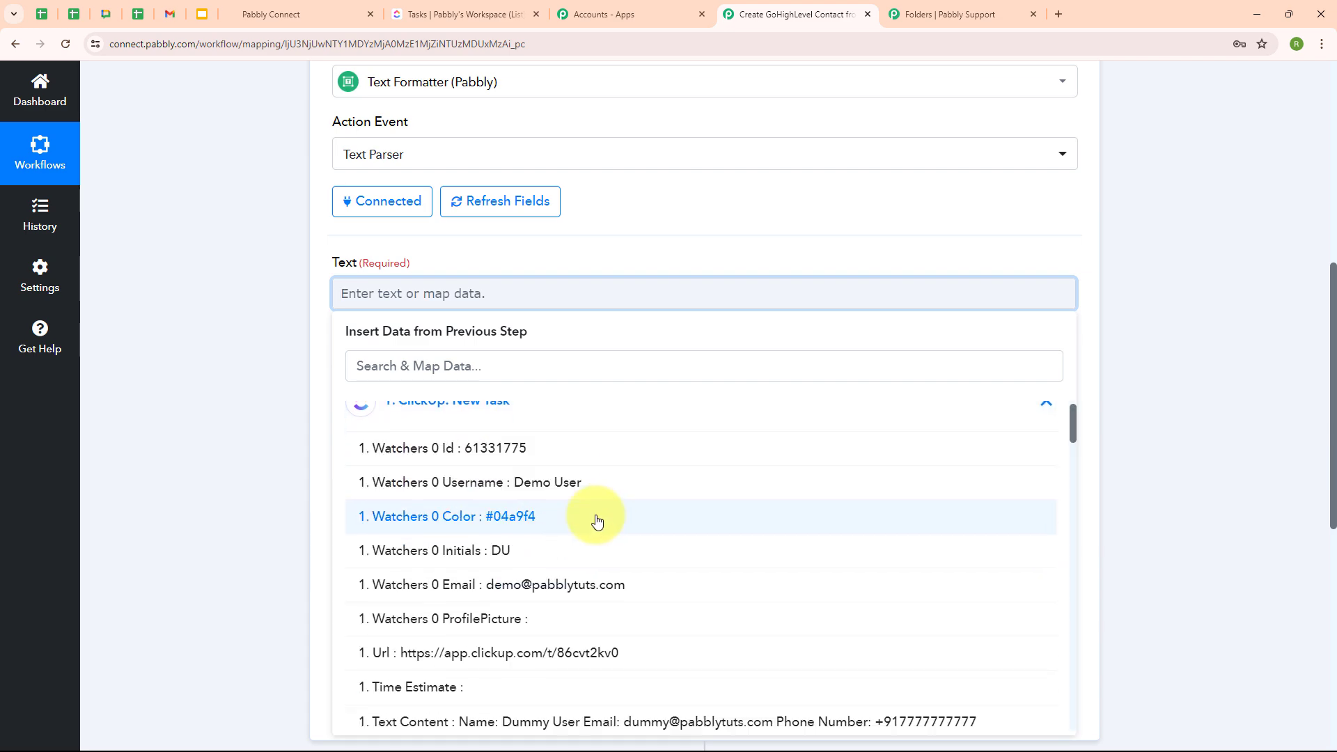
click(568, 468)
click(230, 485)
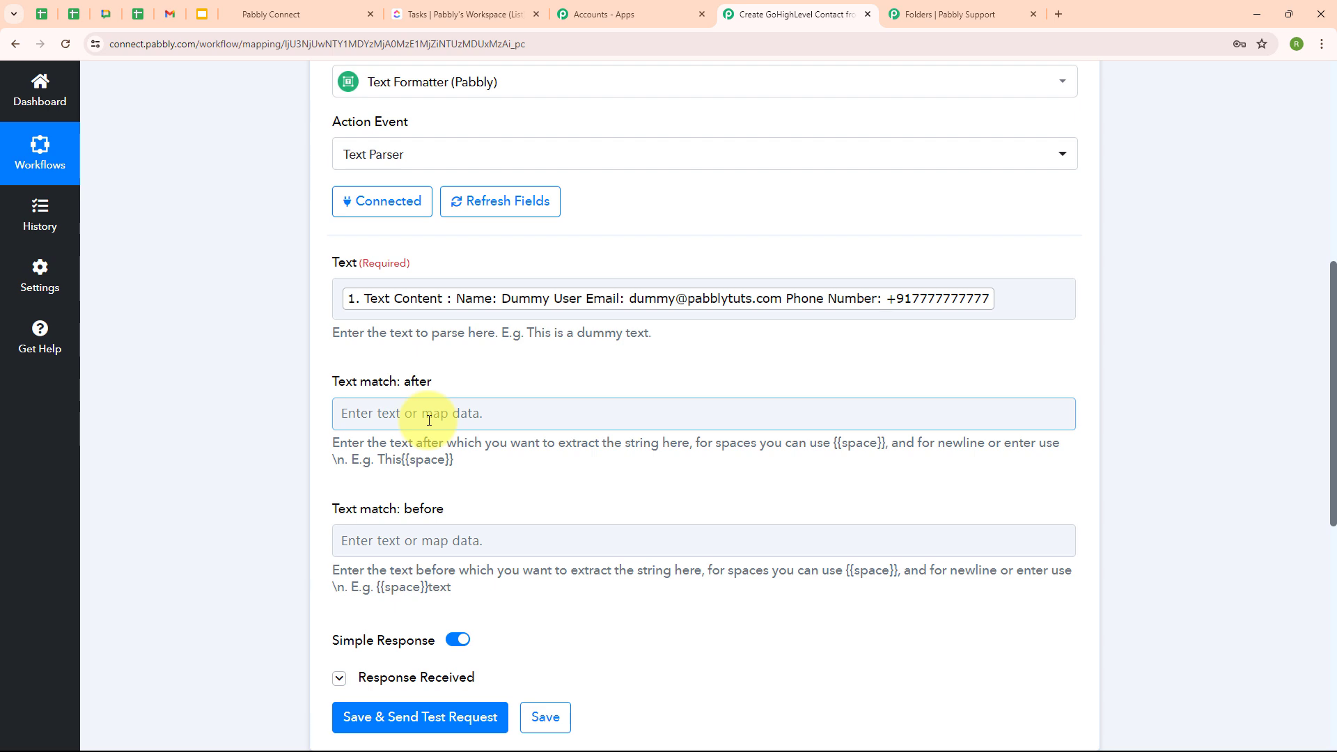
- Set the parser markers: 'Name:' for Text match after and 'Email' for Text match before
click(348, 411)
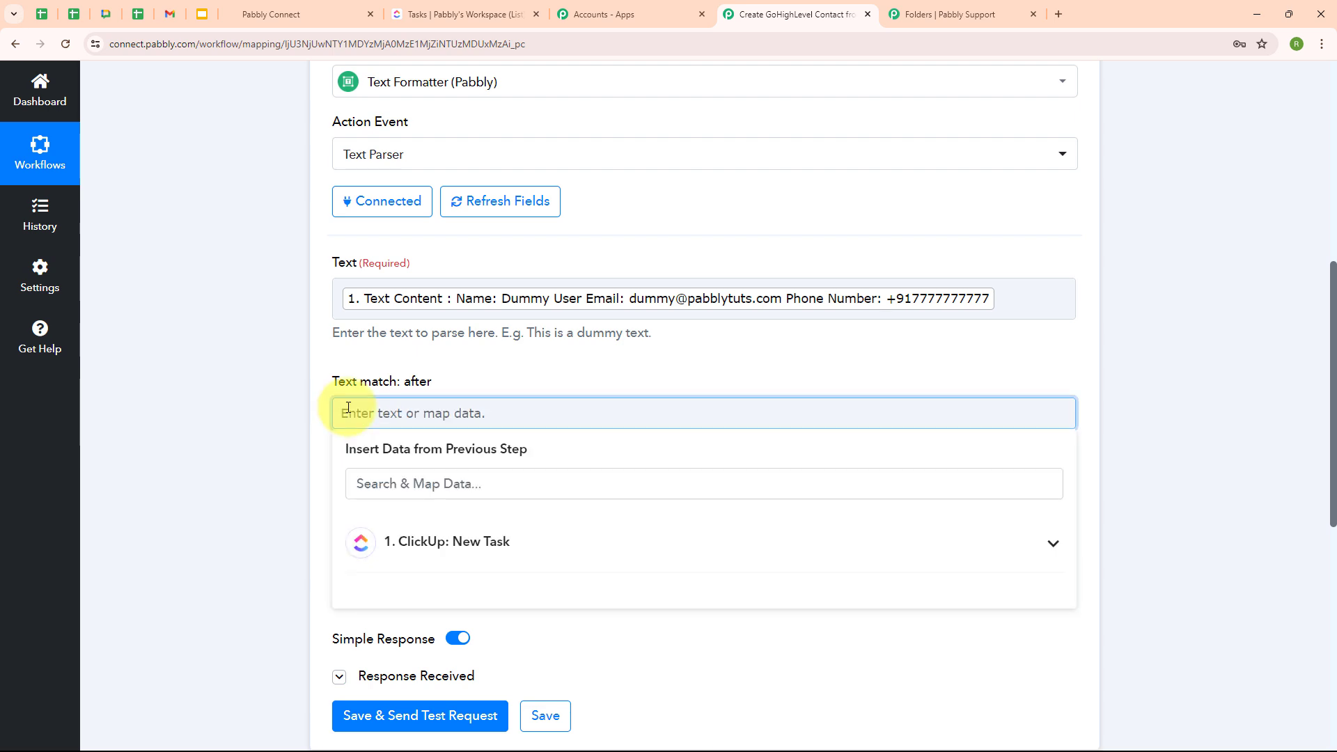
text(Name)
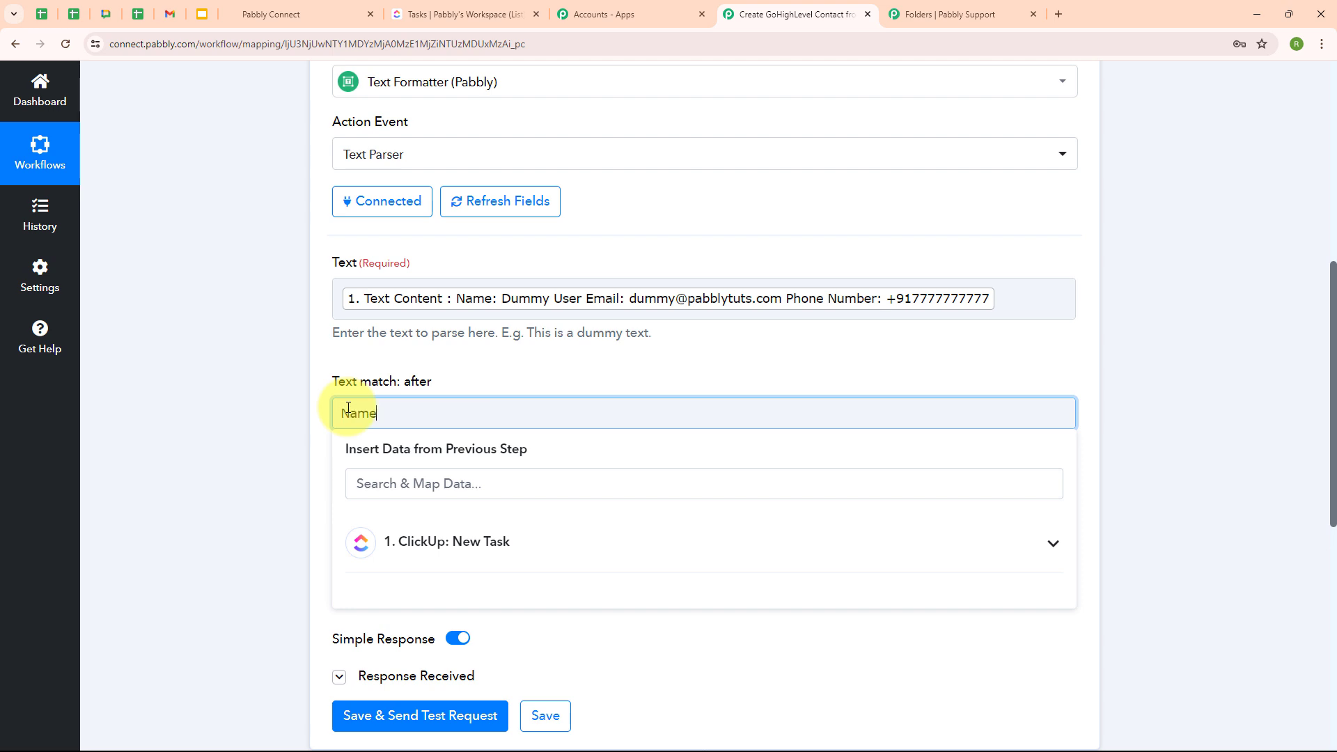
text(:)
click(597, 530)
scroll(352, 469, down, 1)
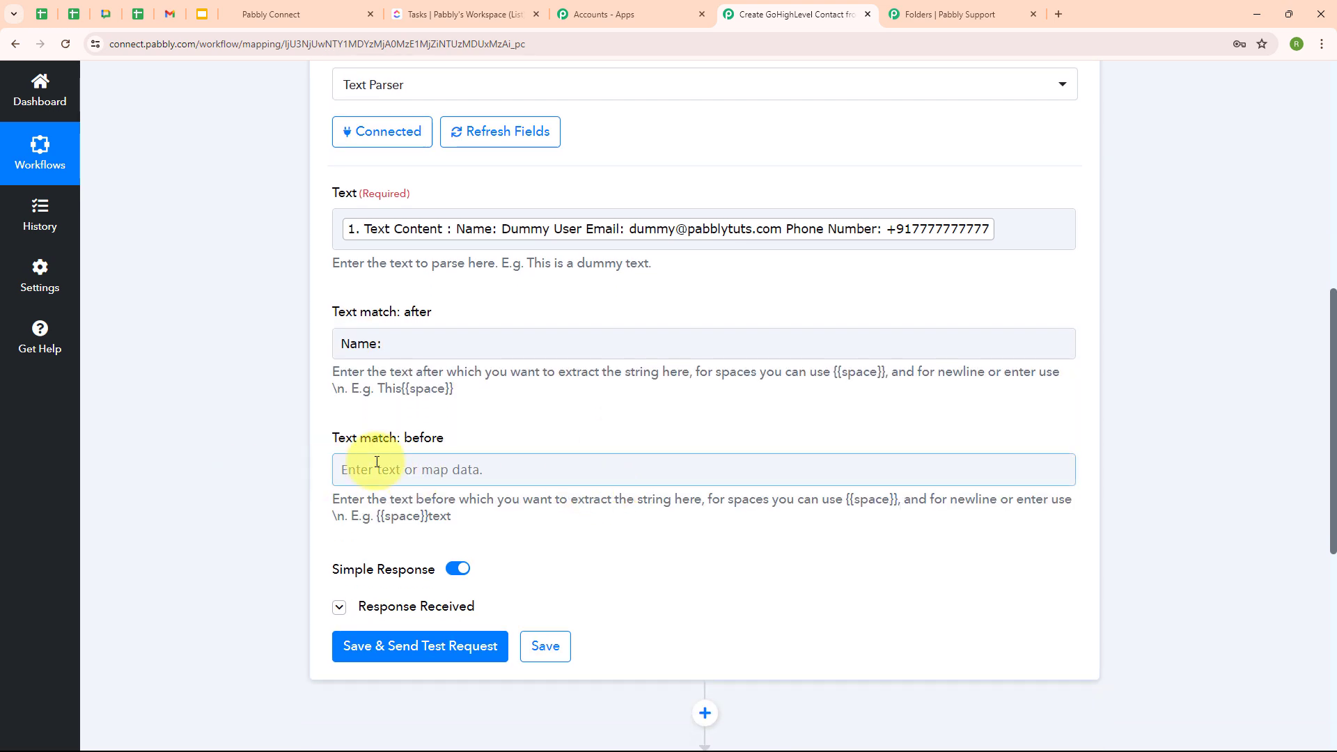
click(411, 471)
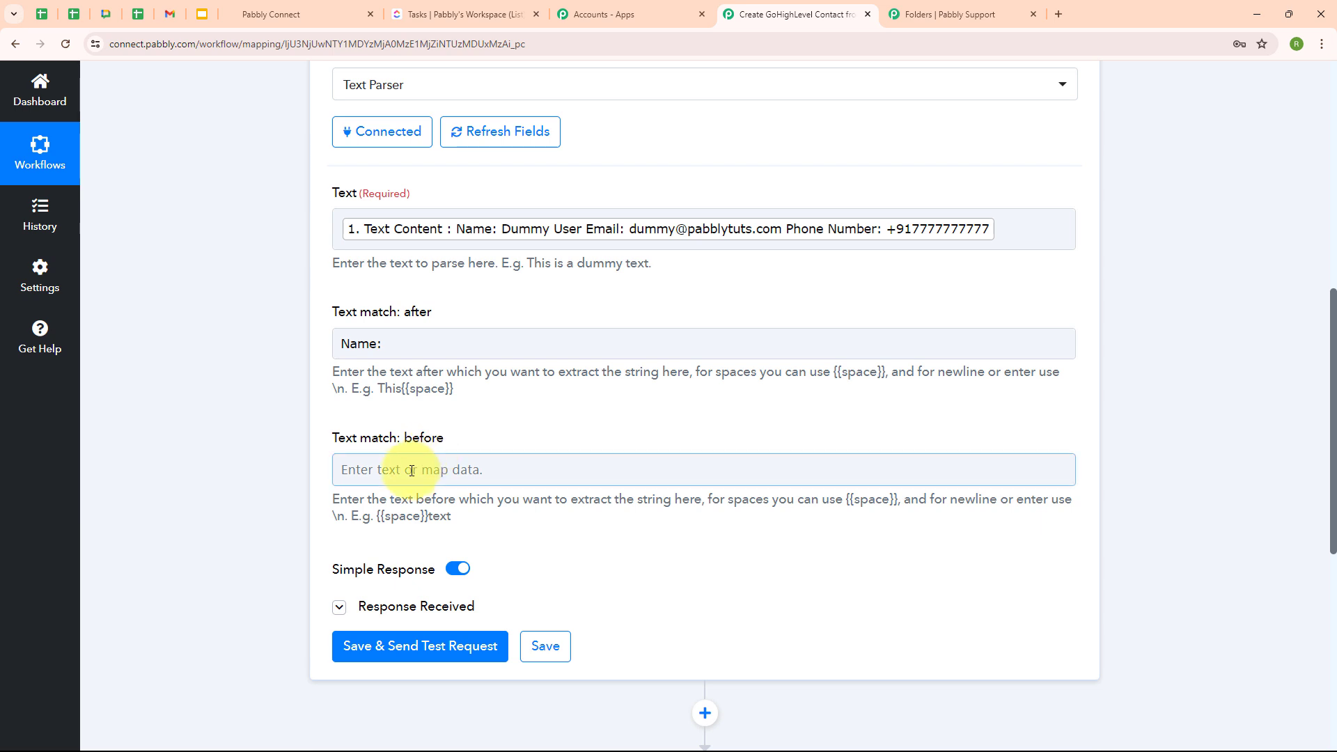
click(411, 471)
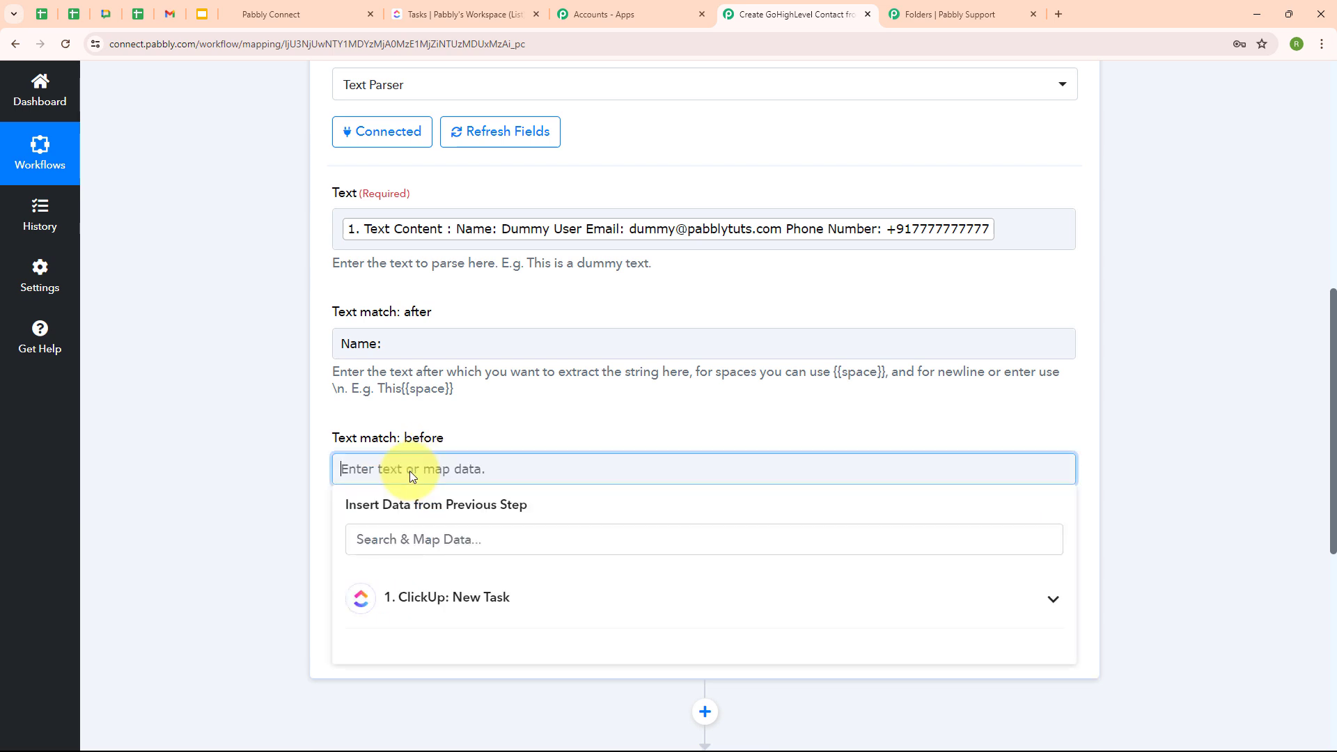
text(Email)
click(287, 439)
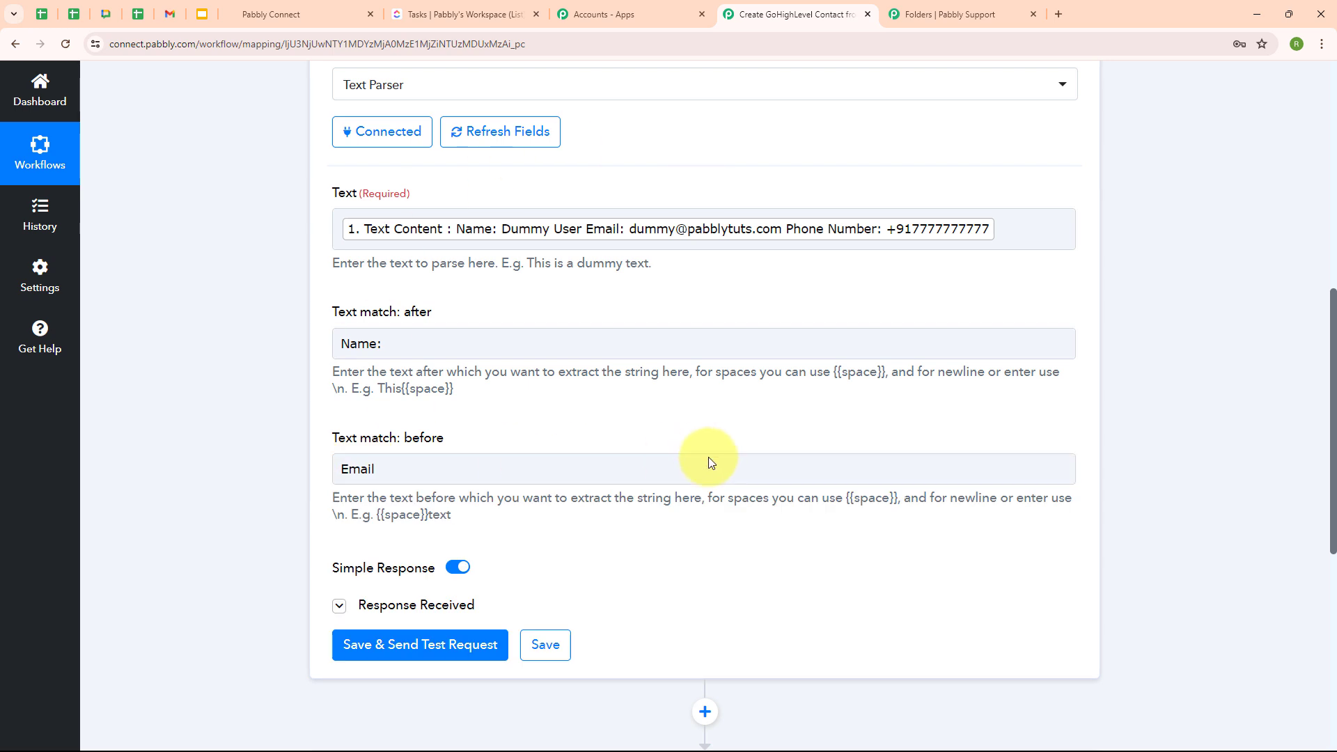
- Save and test the parser, confirming the response returns the lead's name
click(419, 657)
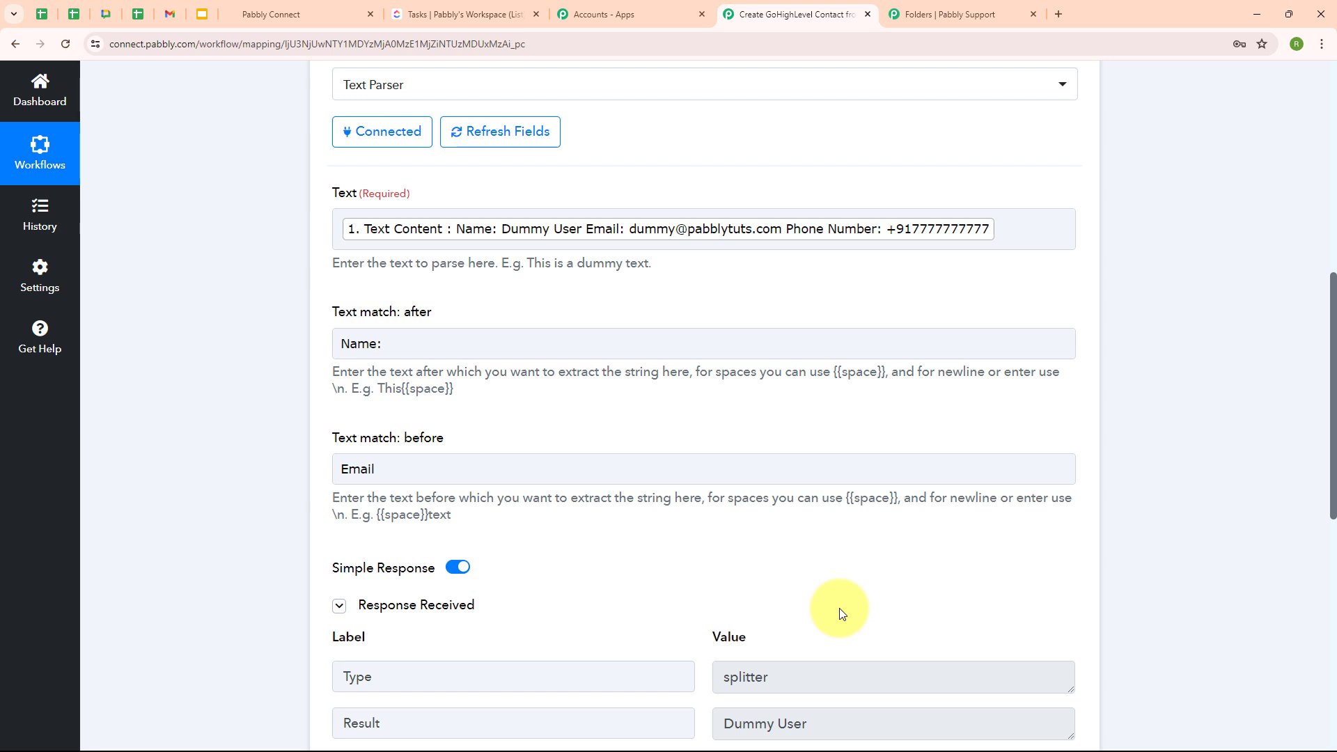
scroll(839, 610, down, 2)
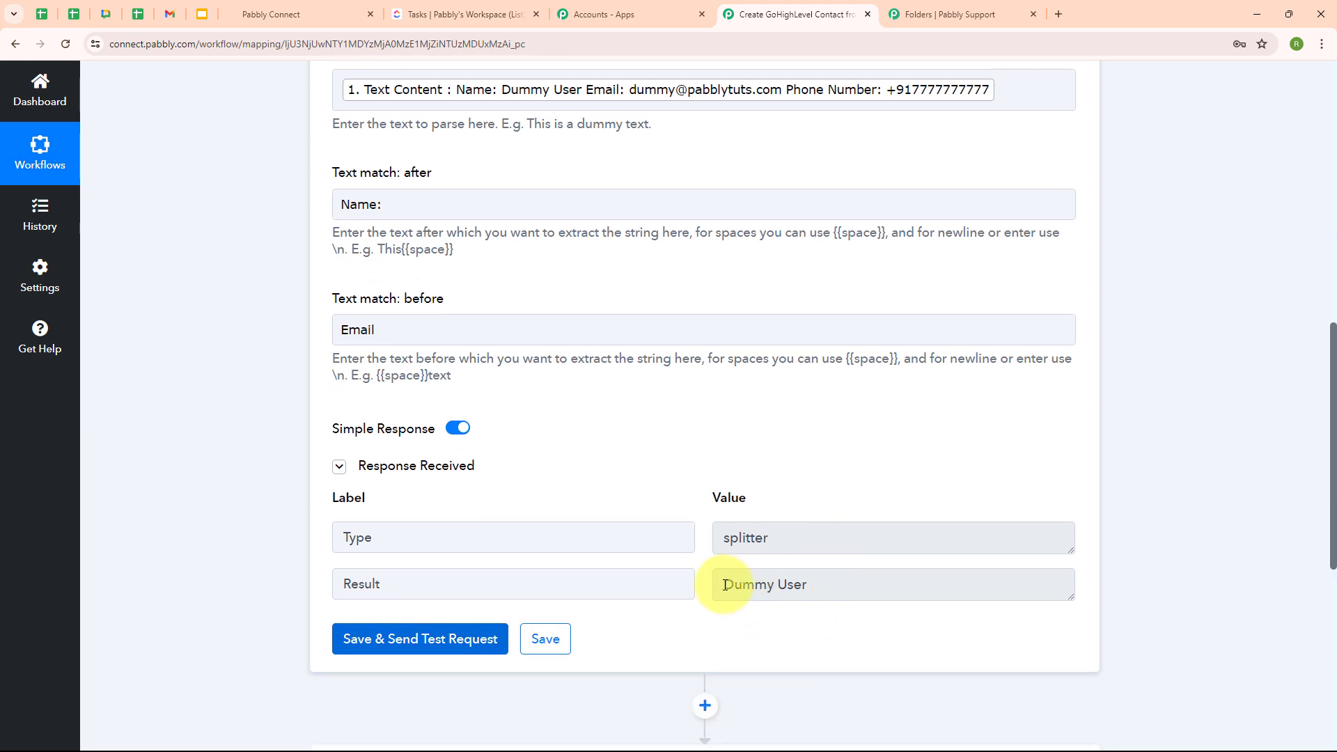
drag(725, 585, 808, 585)
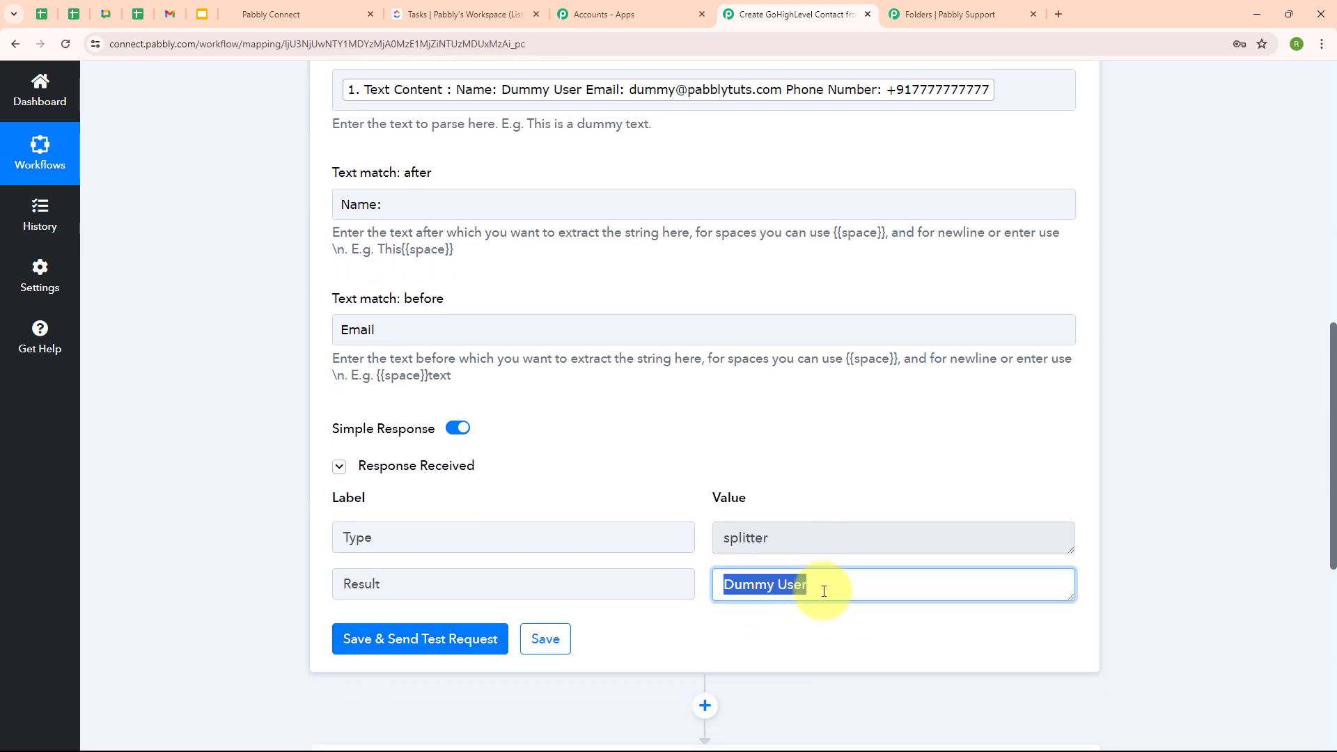
click(782, 467)
scroll(801, 409, up, 5)
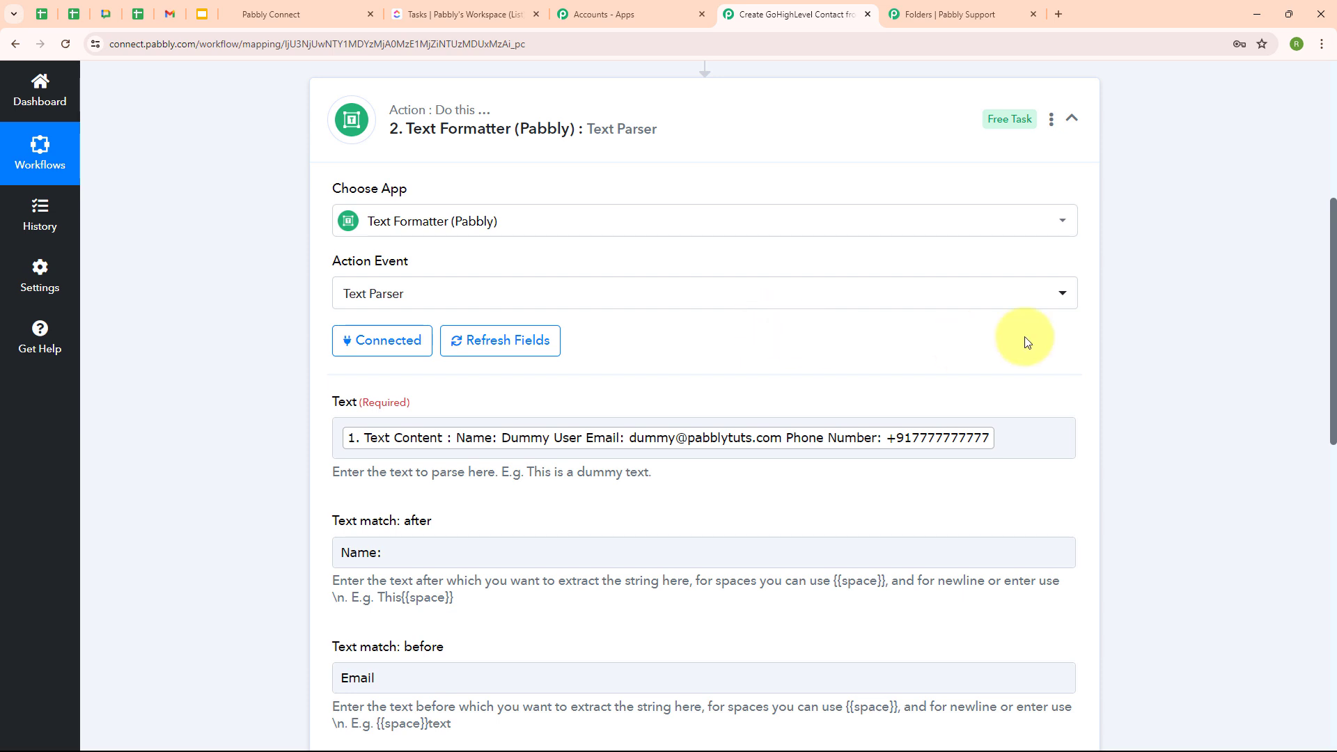
- Clone the name-extracting Text Parser step
click(1081, 124)
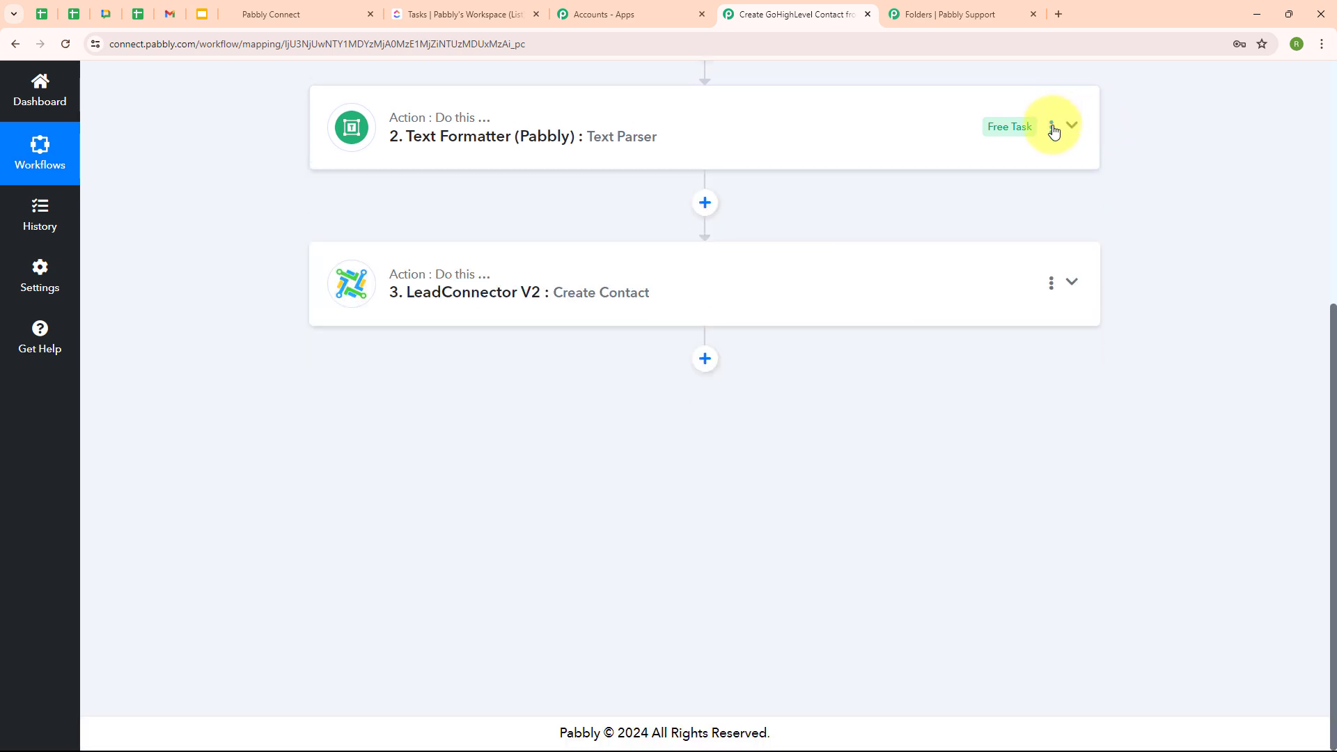
click(1053, 127)
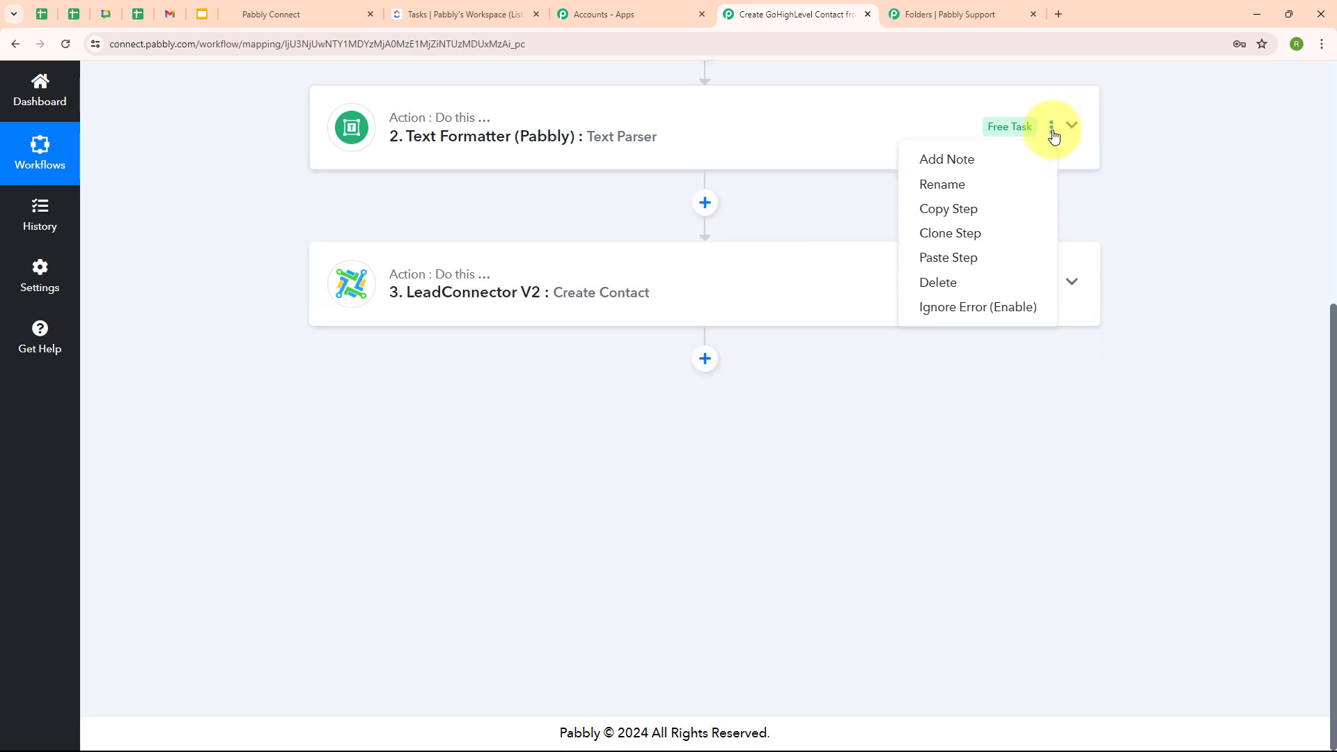
click(933, 237)
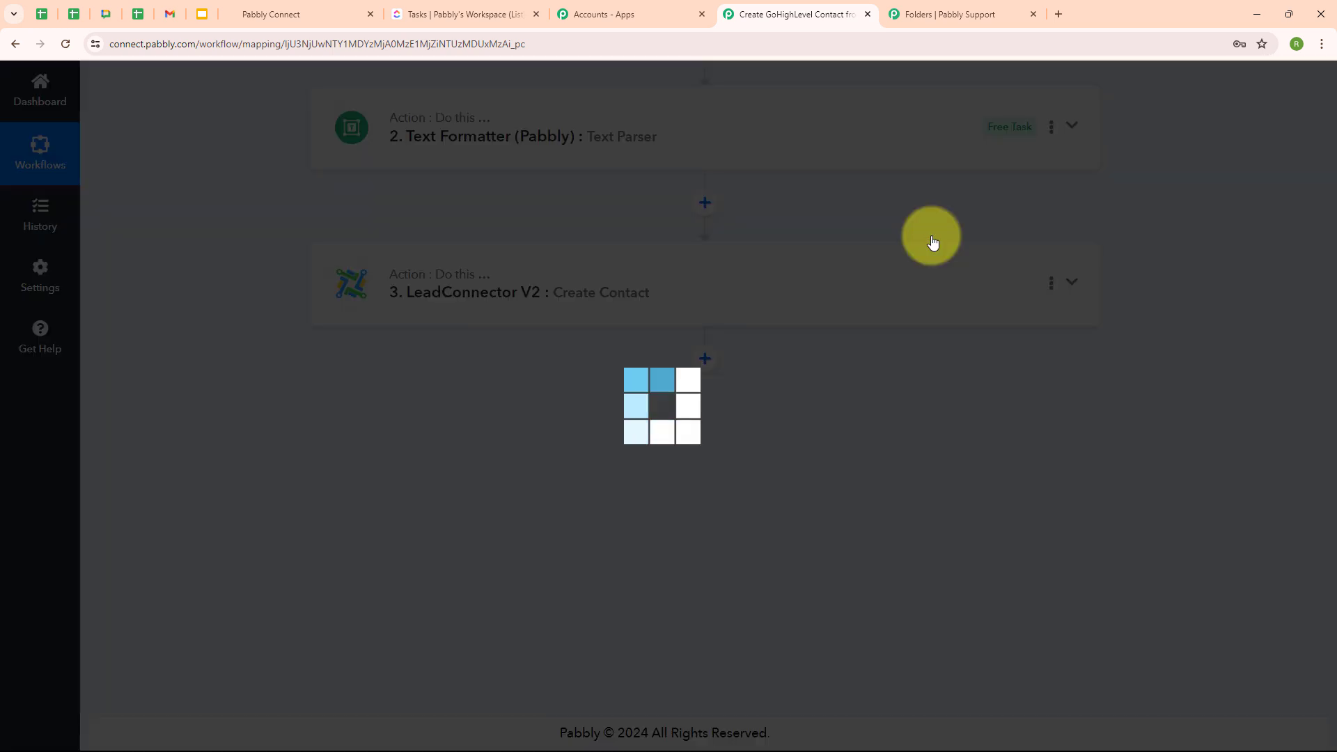
click(682, 485)
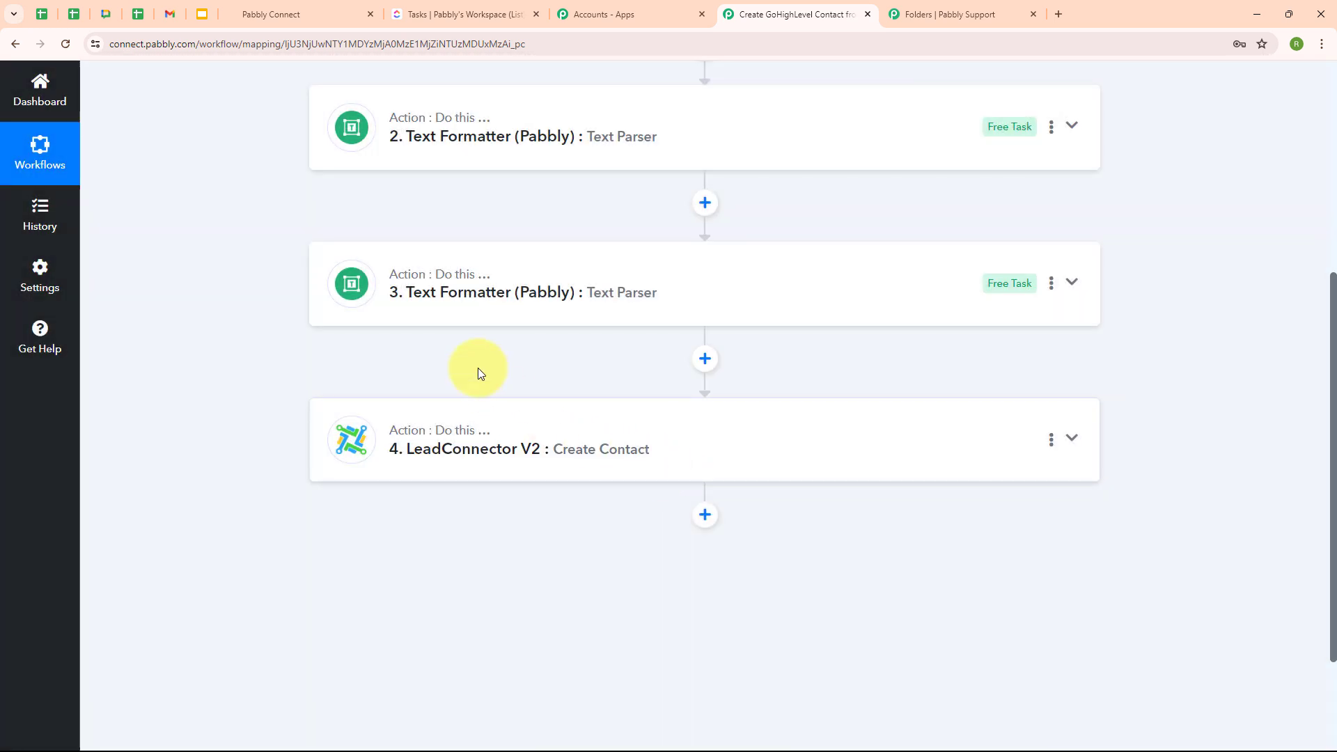
- Change the cloned step's markers to 'Email:' (after) and 'Phone' (before)
click(851, 273)
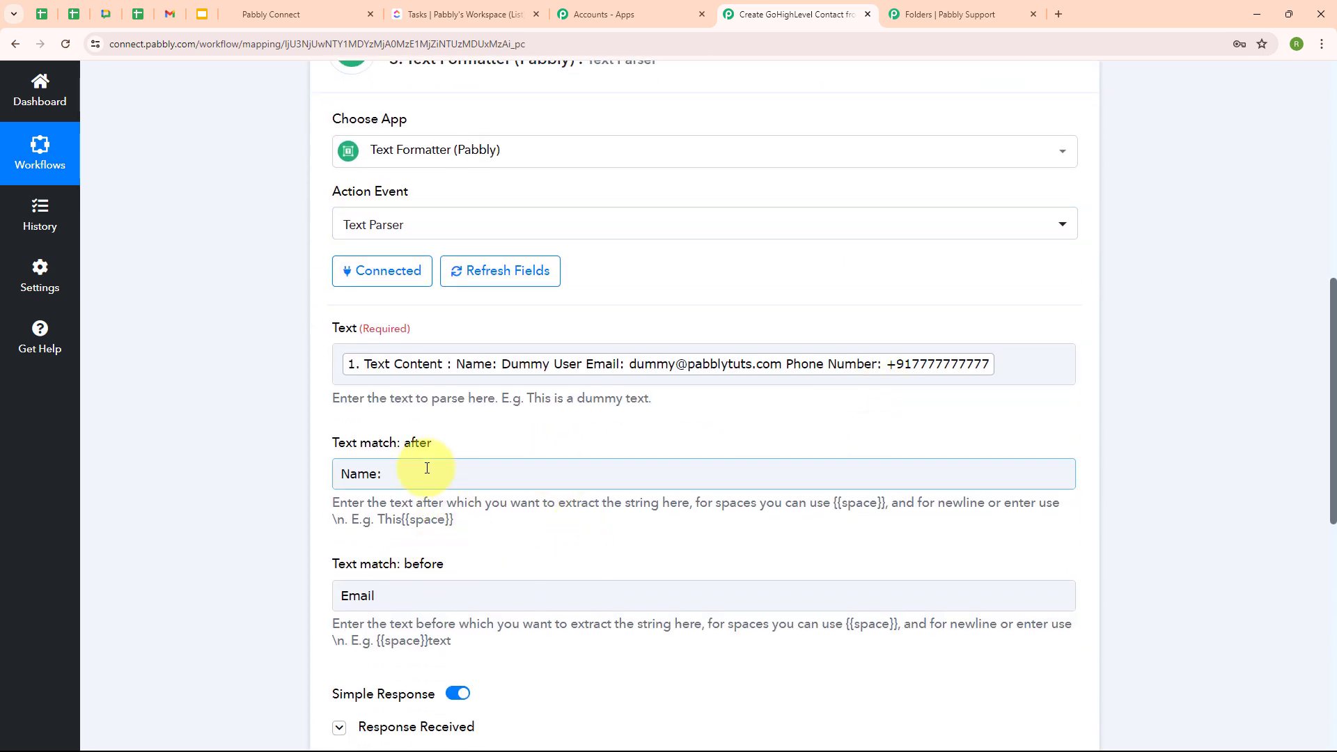
drag(425, 474, 335, 479)
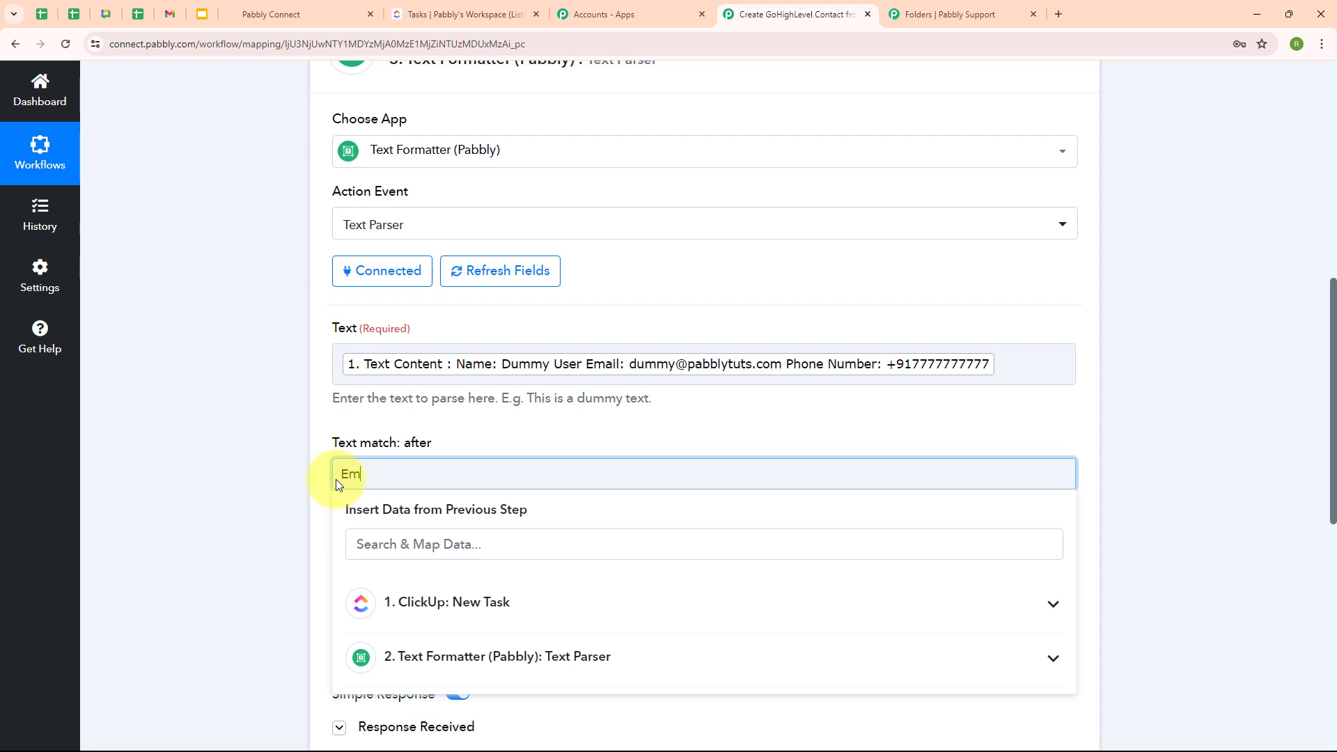
text(Email:)
click(379, 601)
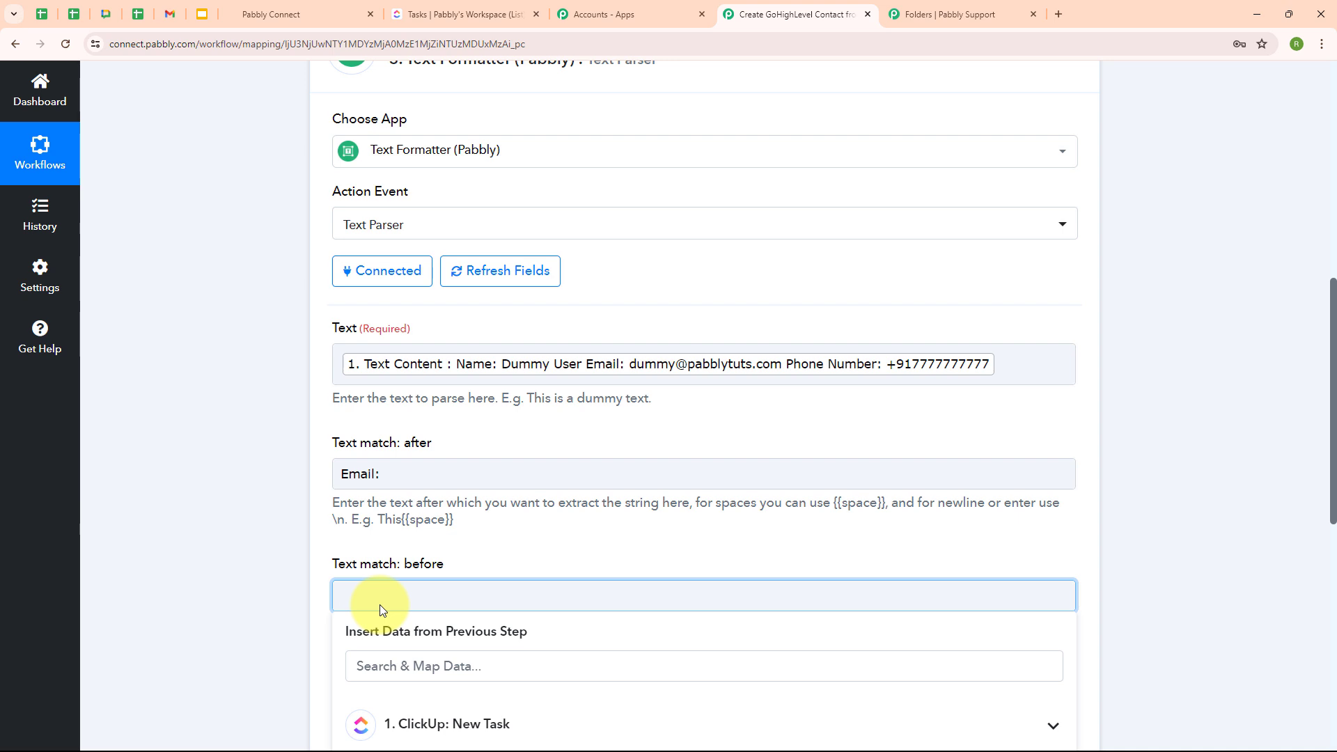
text(Phone)
- Test the e-mail parser and confirm it returns the lead's e-mail address
scroll(379, 605, down, 3)
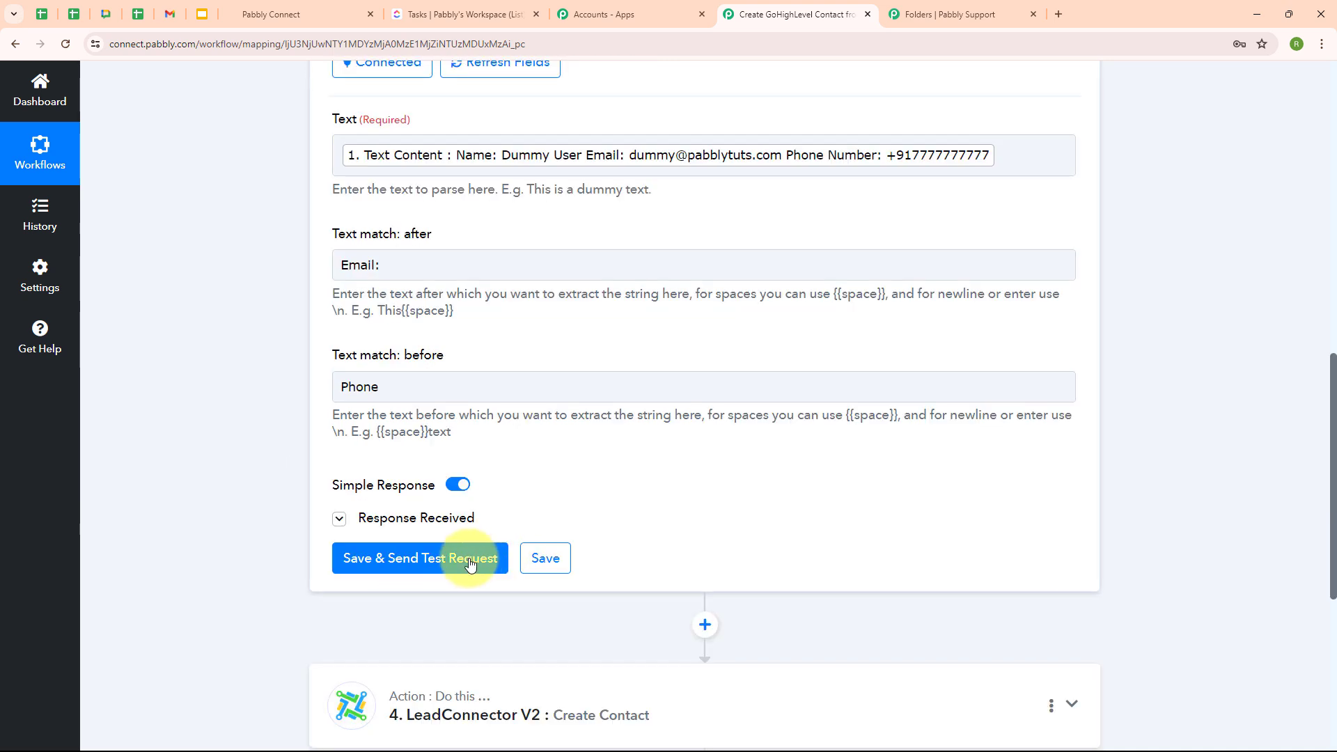
click(445, 560)
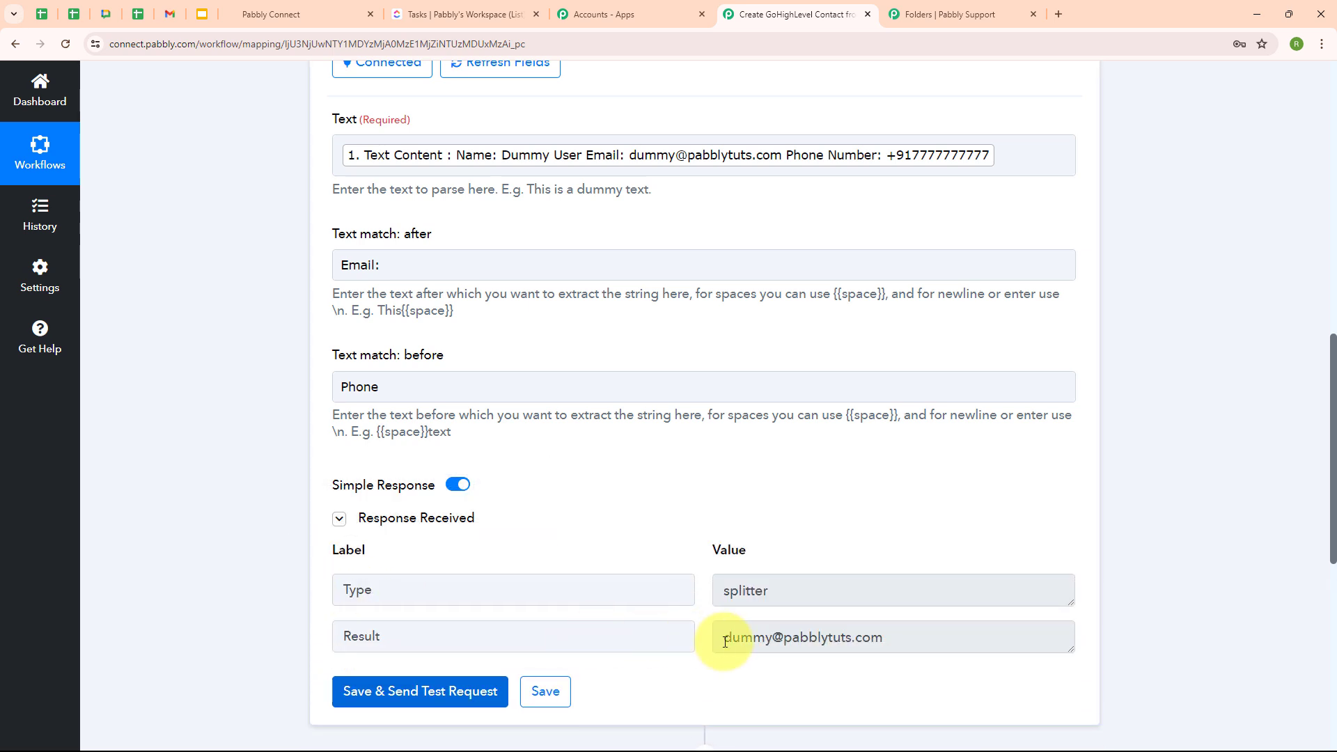
drag(724, 638, 912, 636)
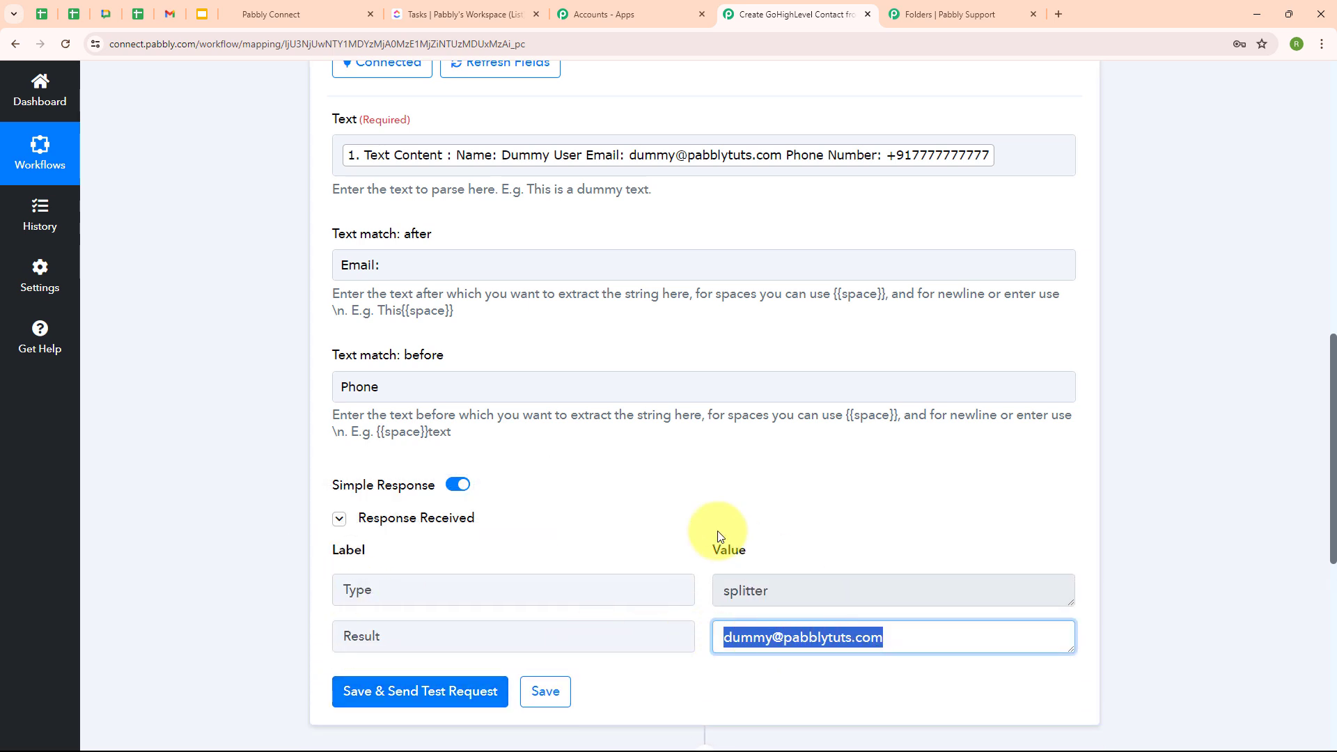
click(622, 341)
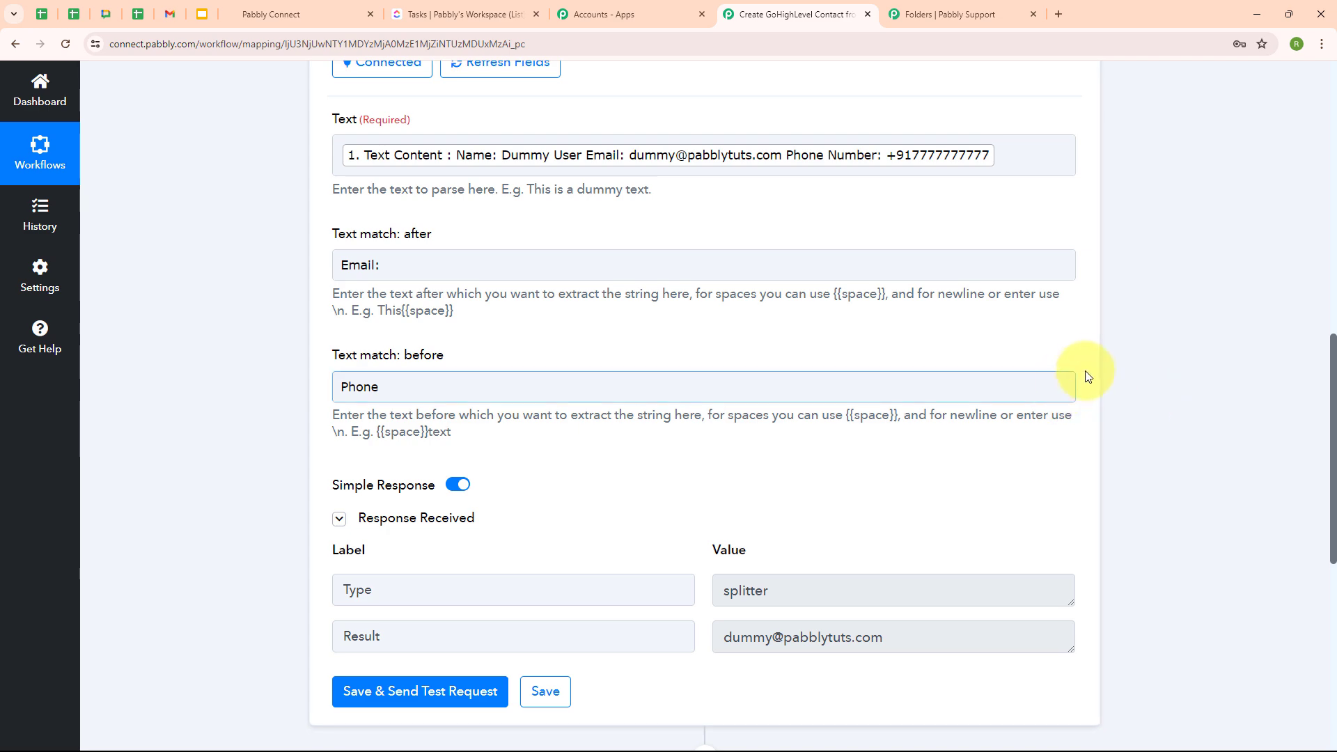
scroll(1085, 367, up, 7)
click(1053, 328)
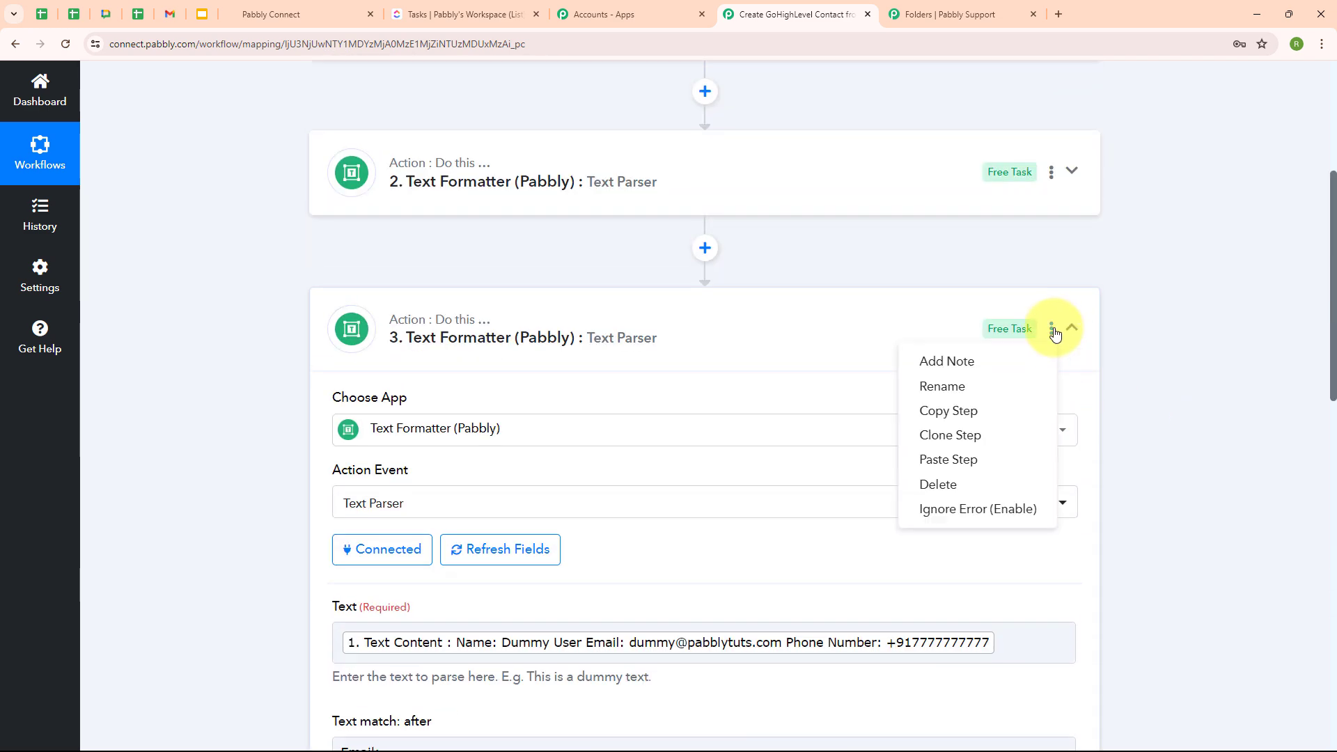
- Clone step 3 into a new step 4 and expand it for editing
click(1019, 435)
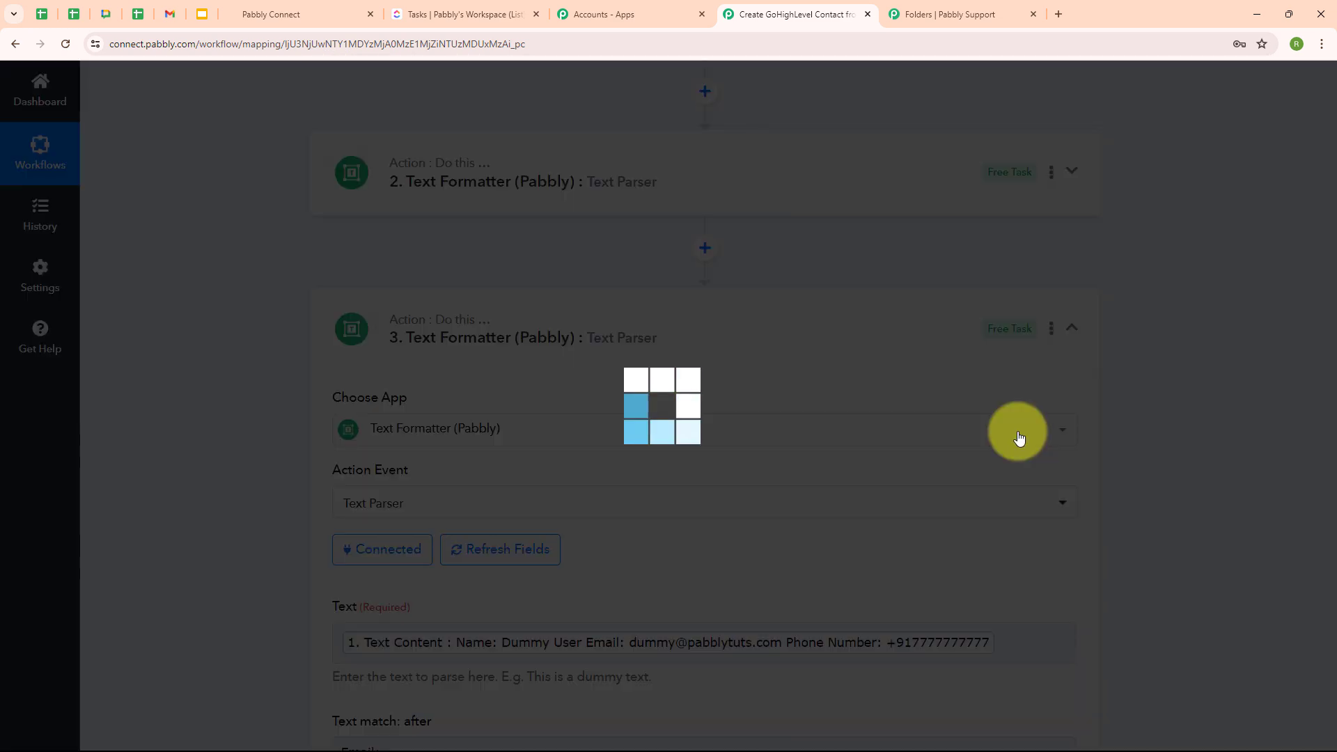
click(650, 484)
scroll(590, 381, down, 14)
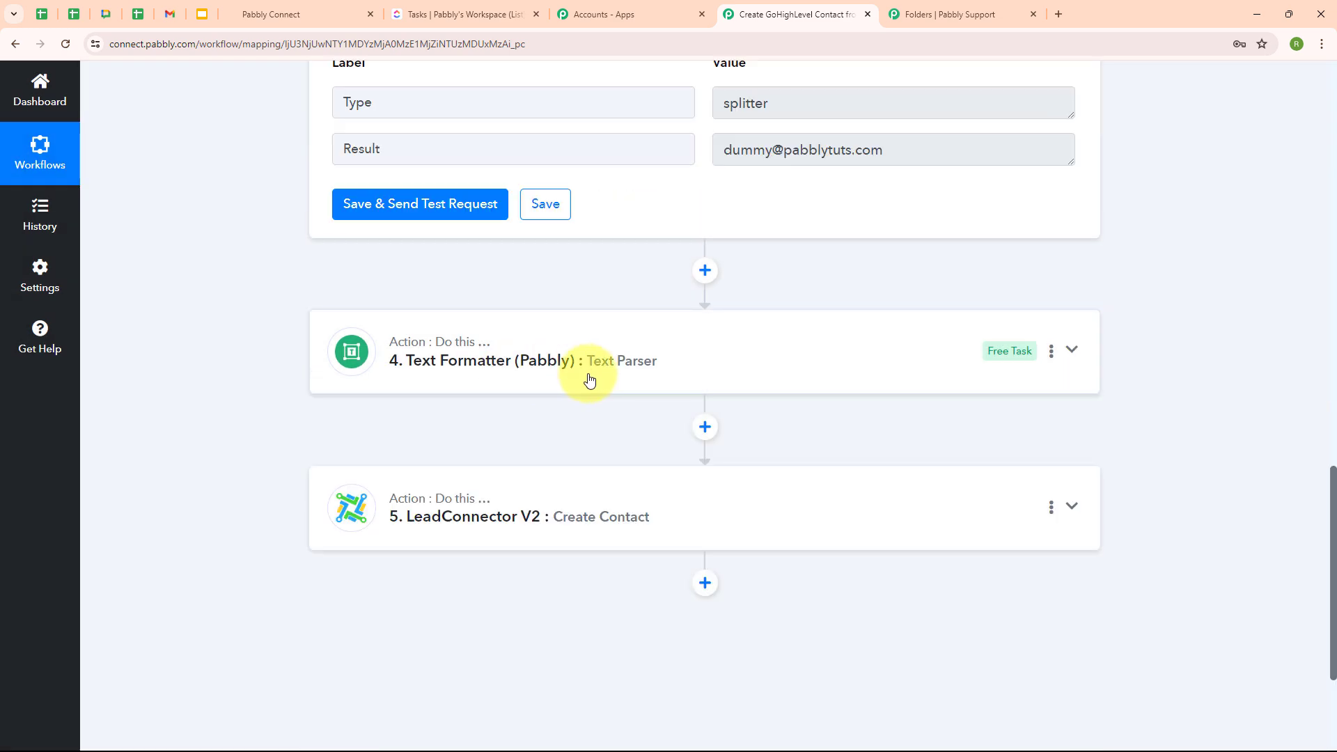
click(590, 379)
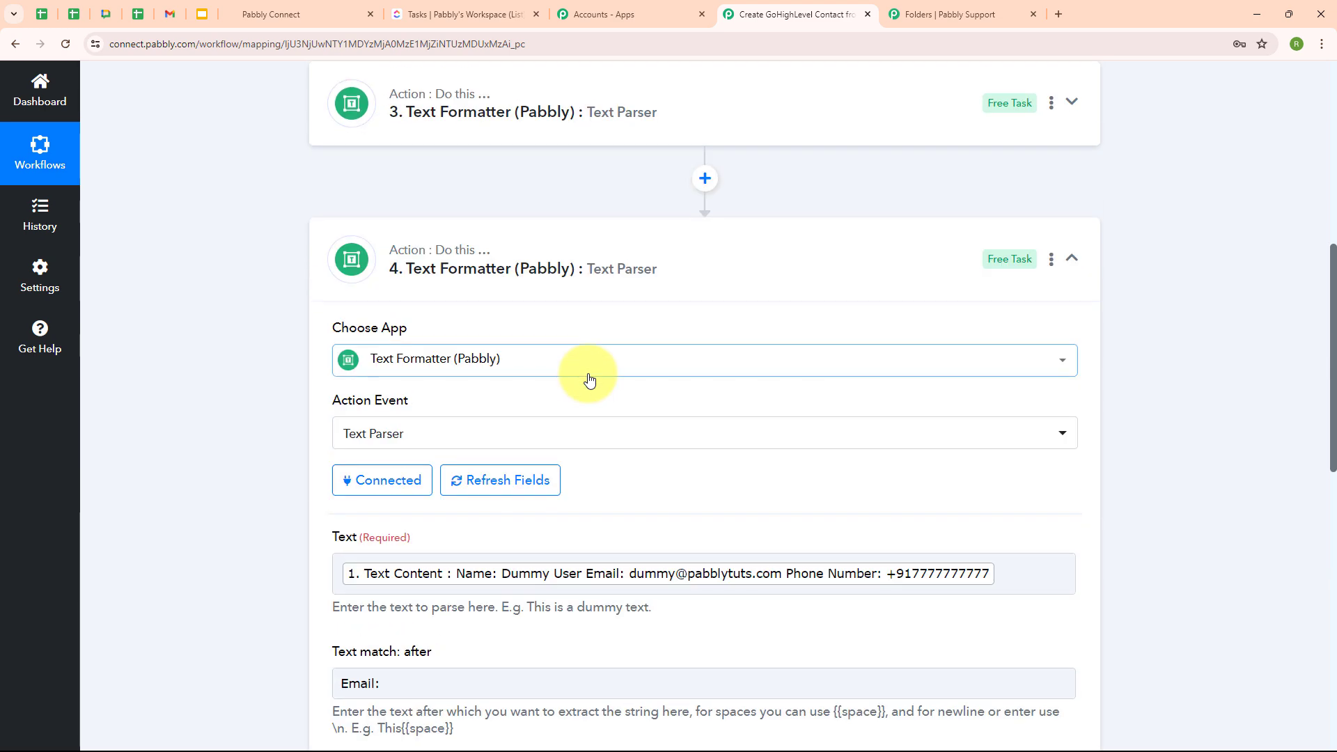
scroll(791, 524, down, 5)
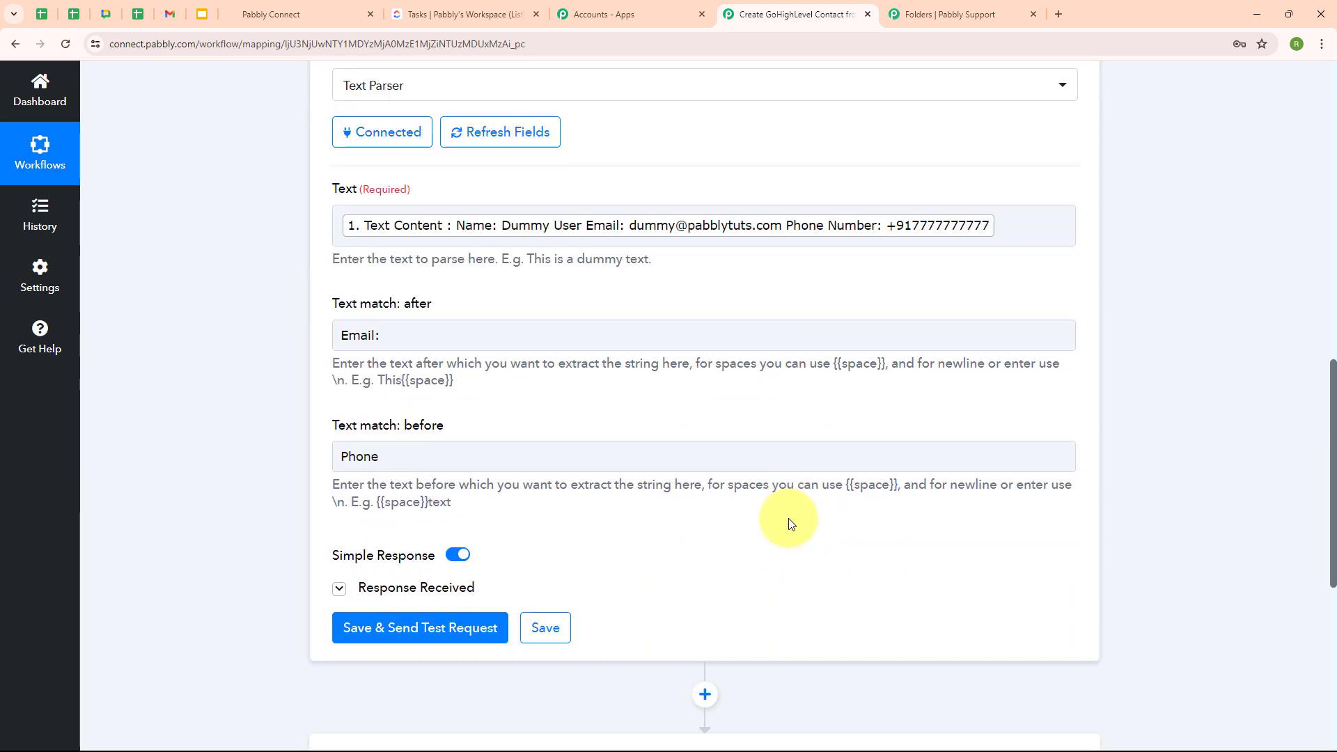
- Replace step 4's Text match after with 'Number:' and clear Text match before
click(386, 337)
drag(386, 340, 314, 337)
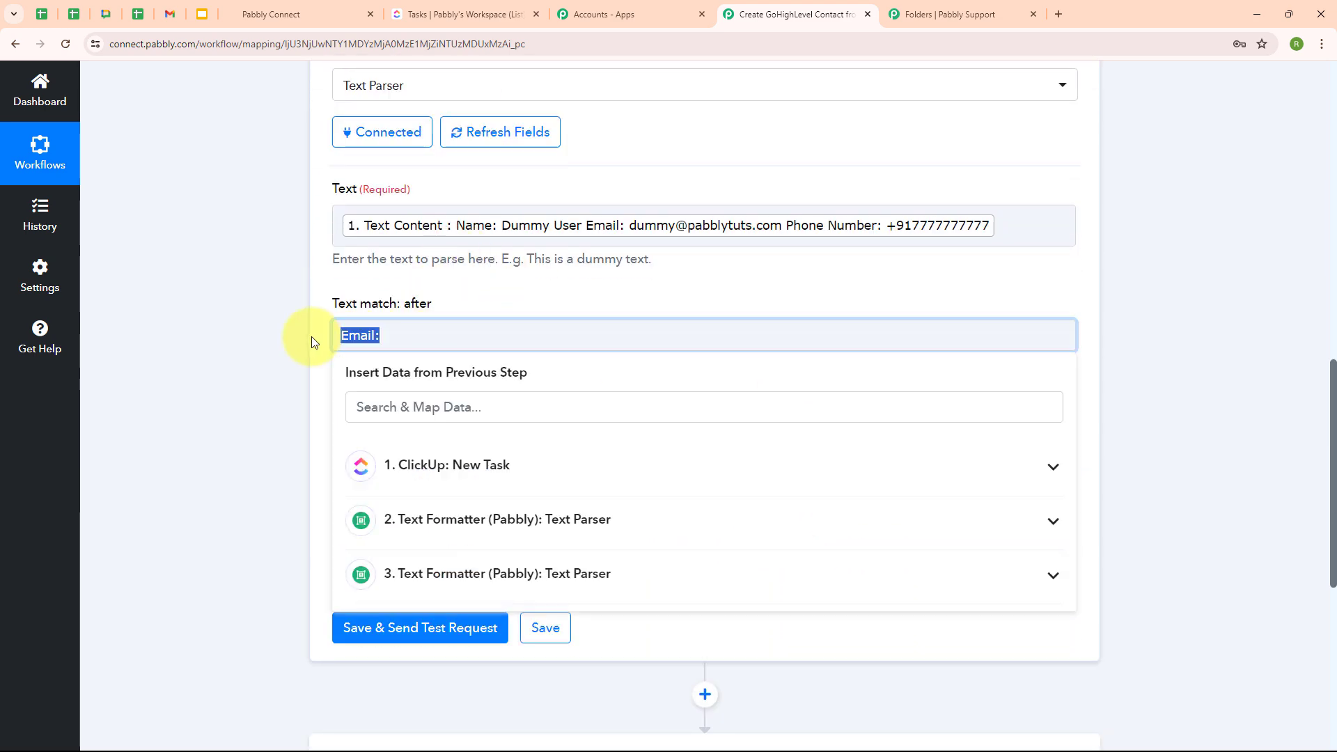
key(BackSpace)
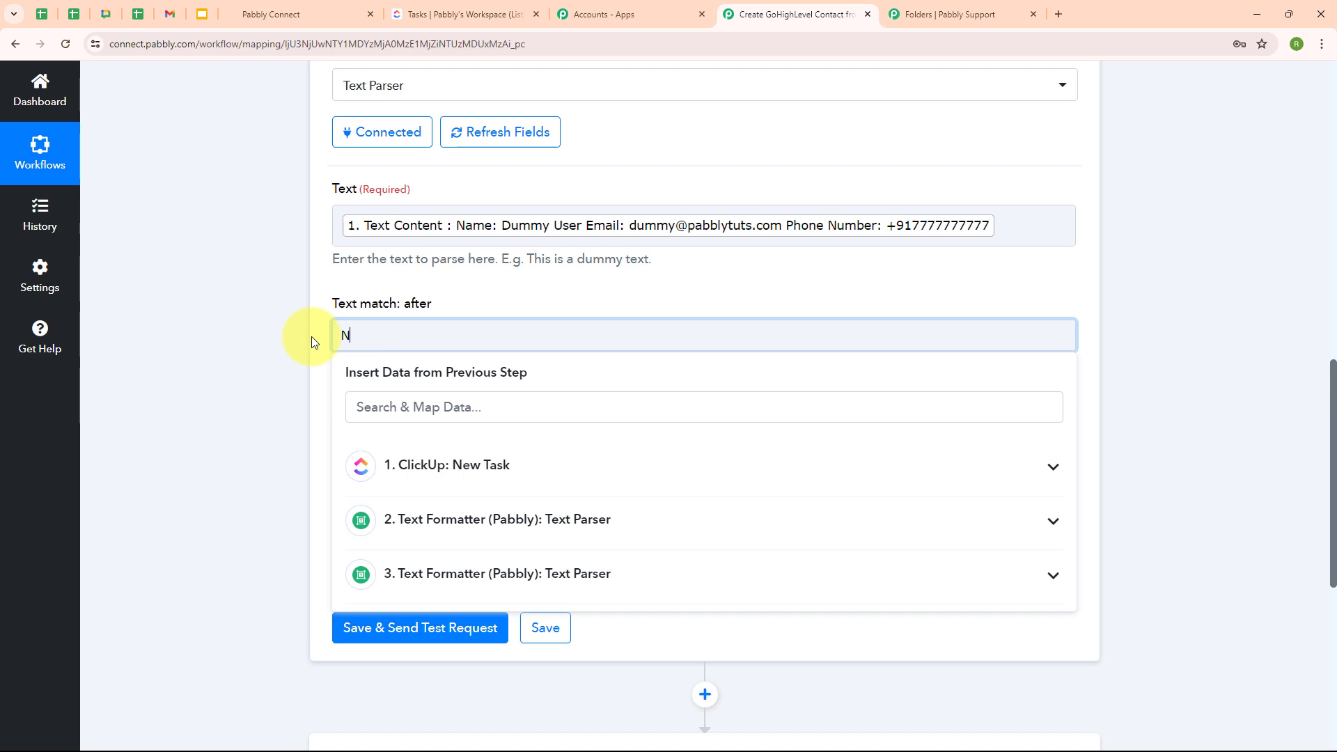
text(Number:)
key(Tab)
click(236, 482)
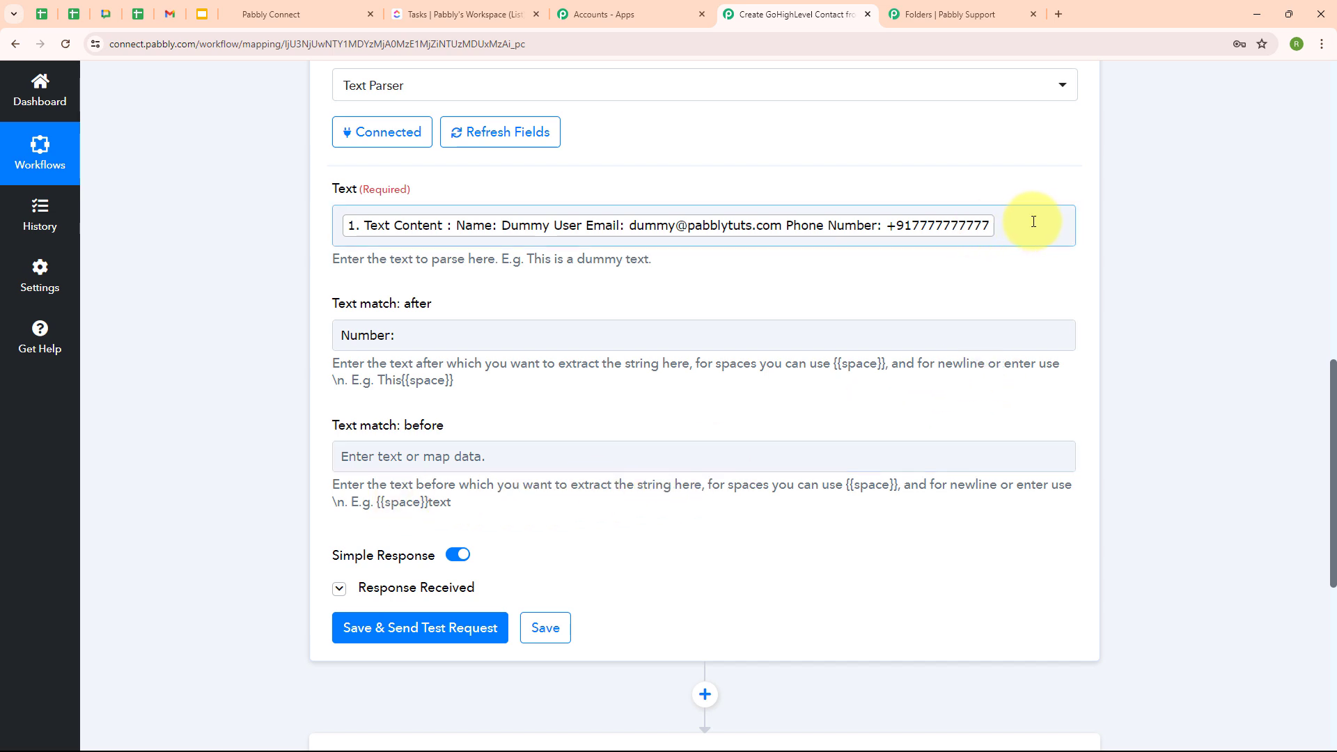
- Test step 4 and confirm it returns the lead's phone number
click(394, 645)
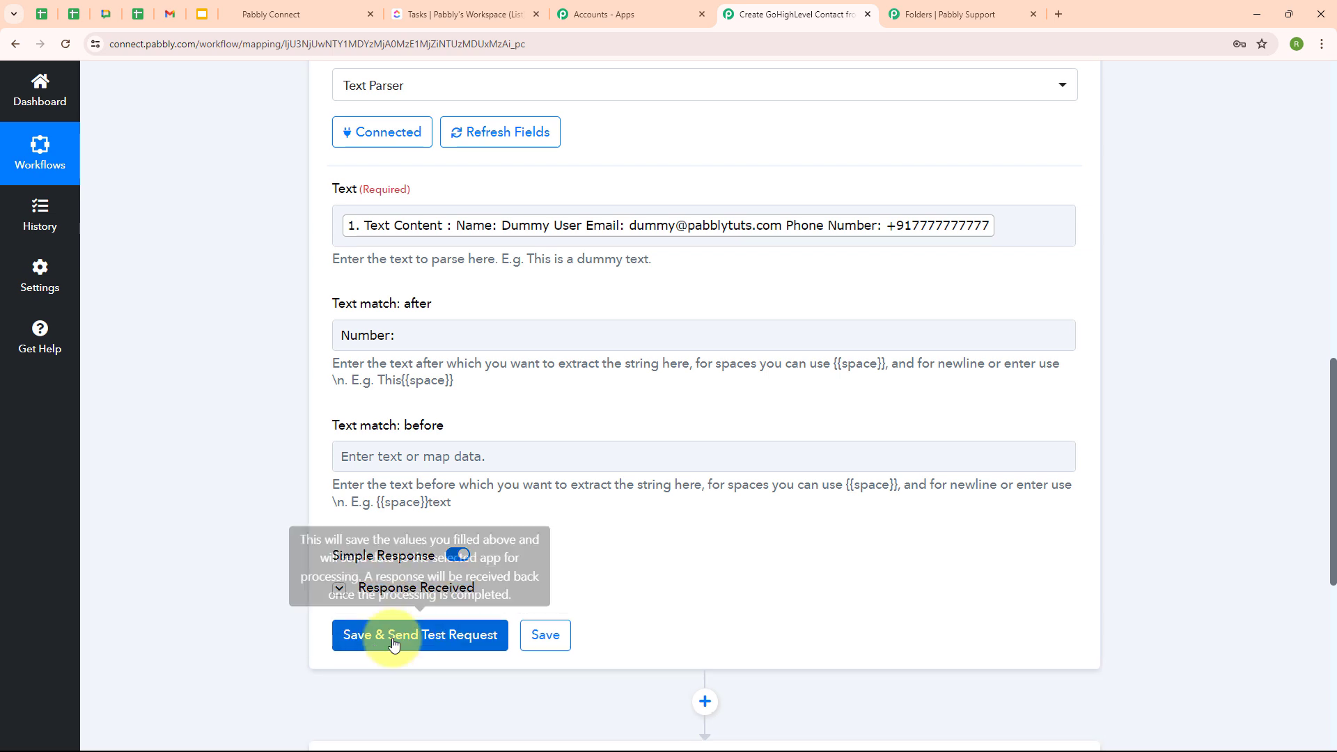
scroll(408, 641, down, 2)
drag(717, 568, 881, 562)
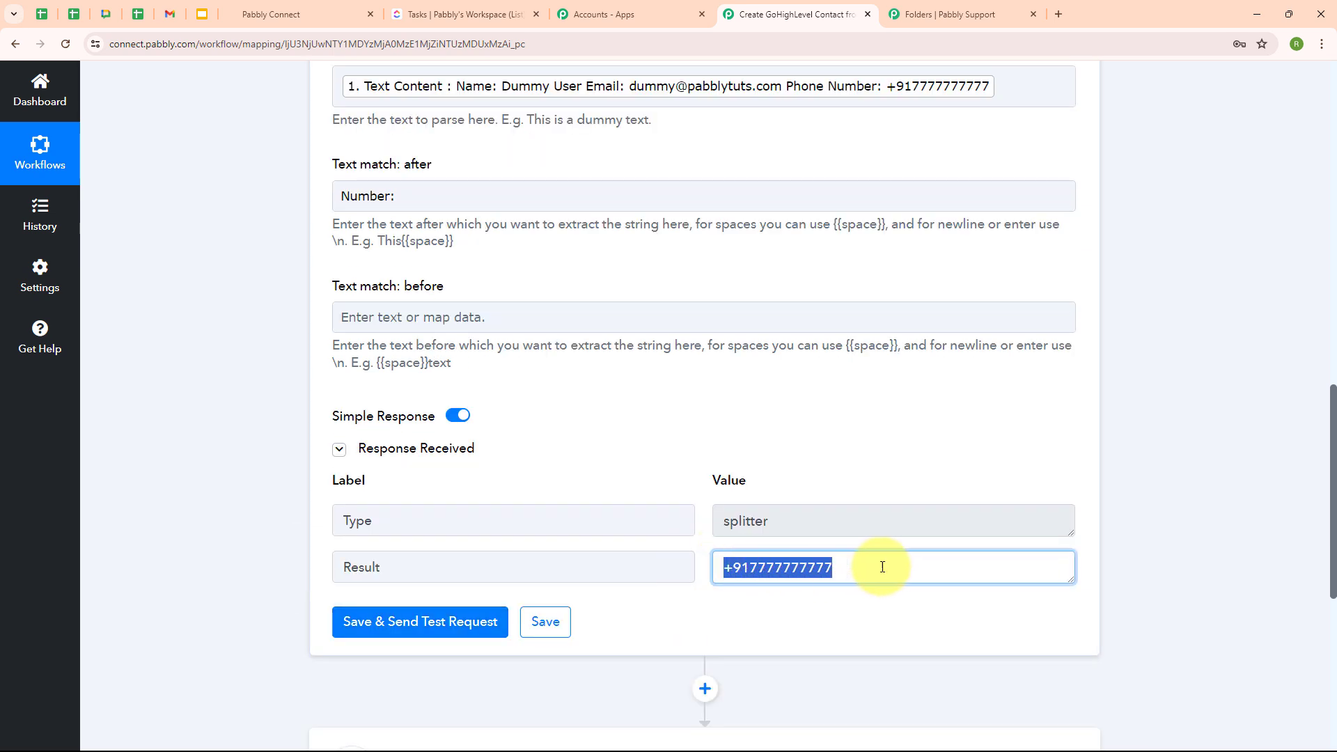
click(775, 399)
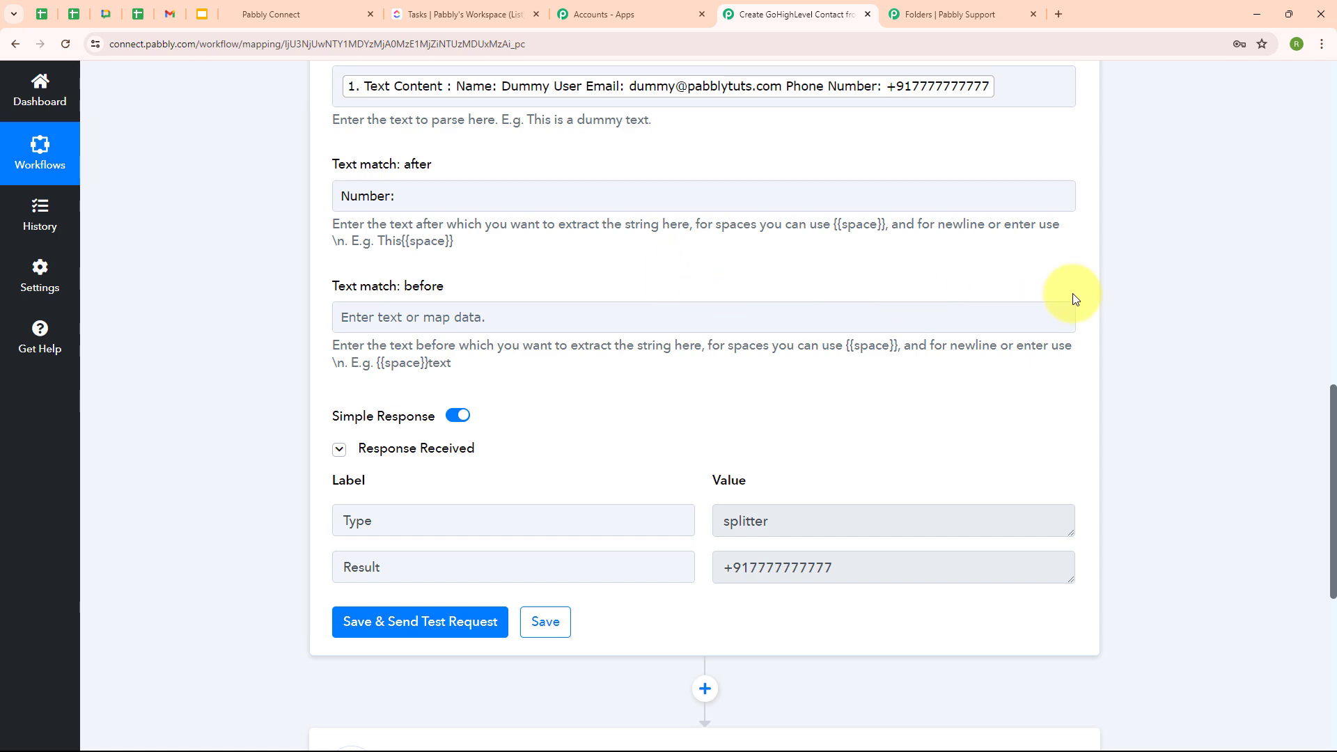
scroll(1085, 257, up, 8)
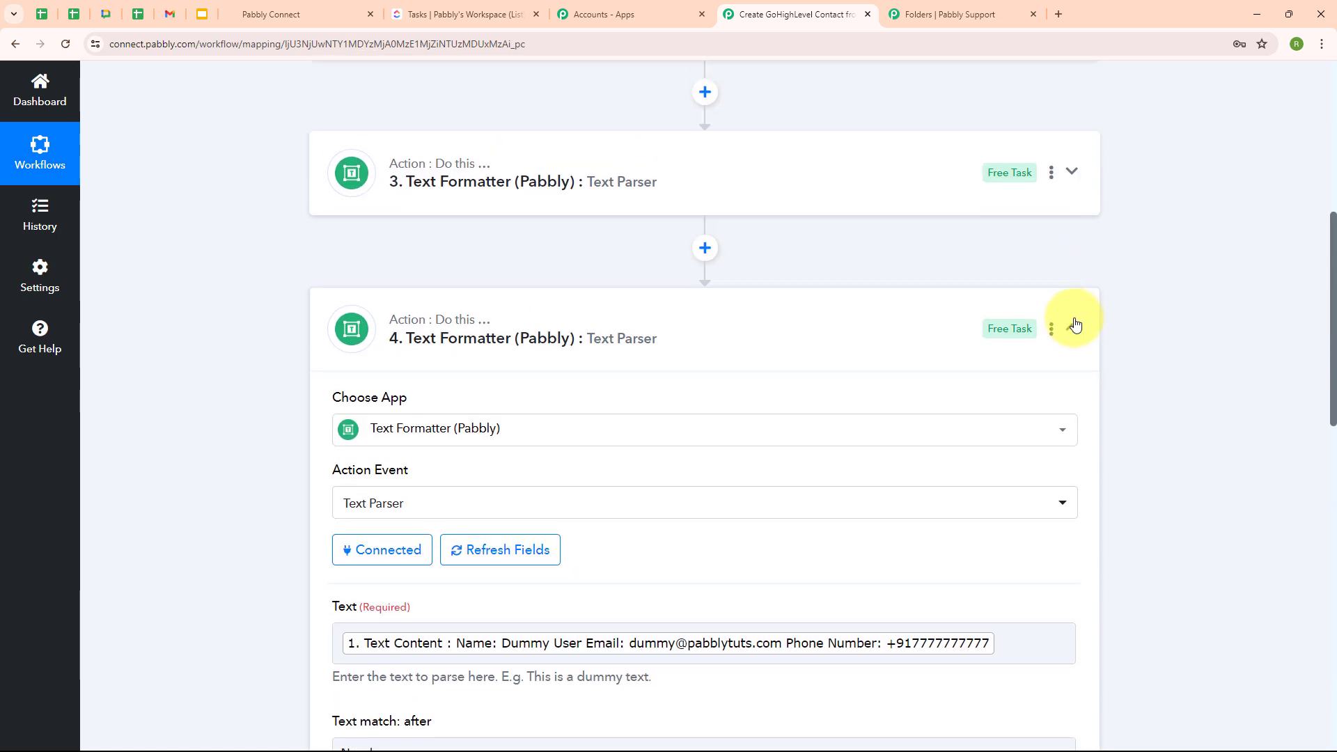
click(1073, 326)
scroll(1135, 286, up, 3)
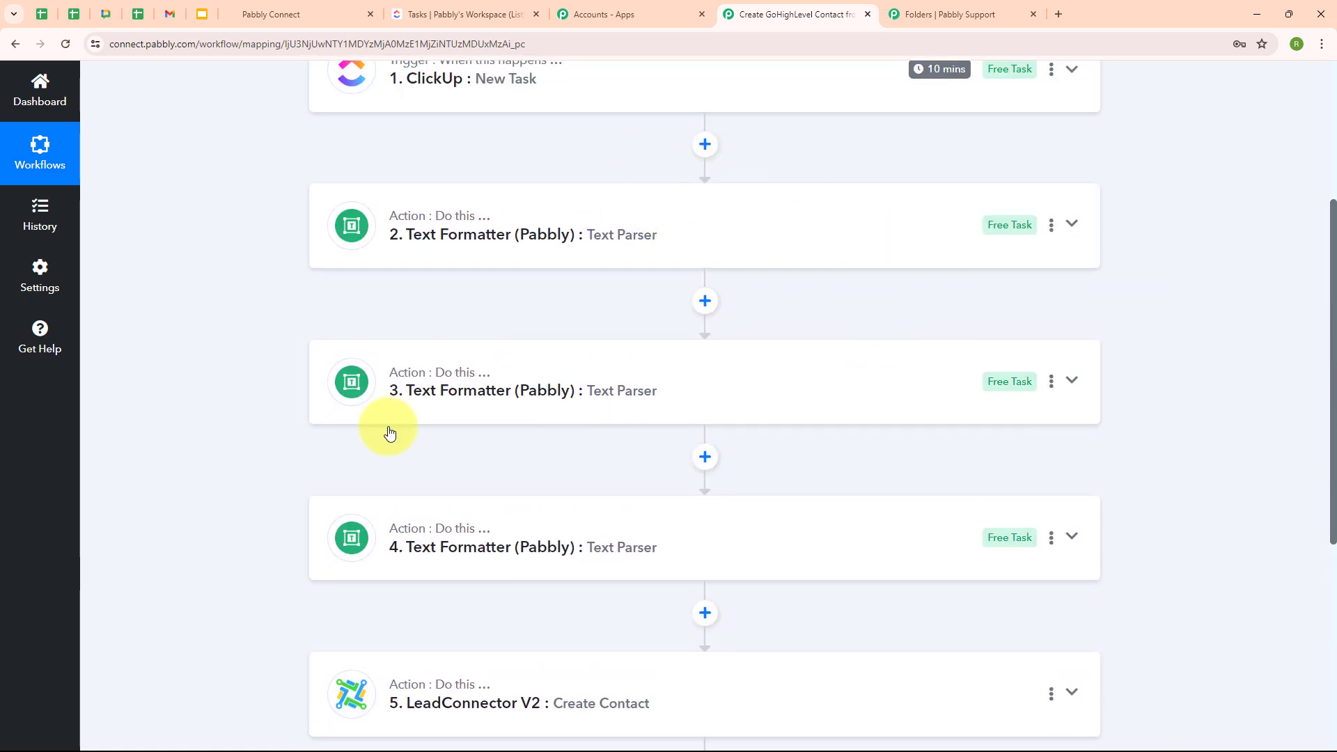
scroll(923, 481, down, 3)
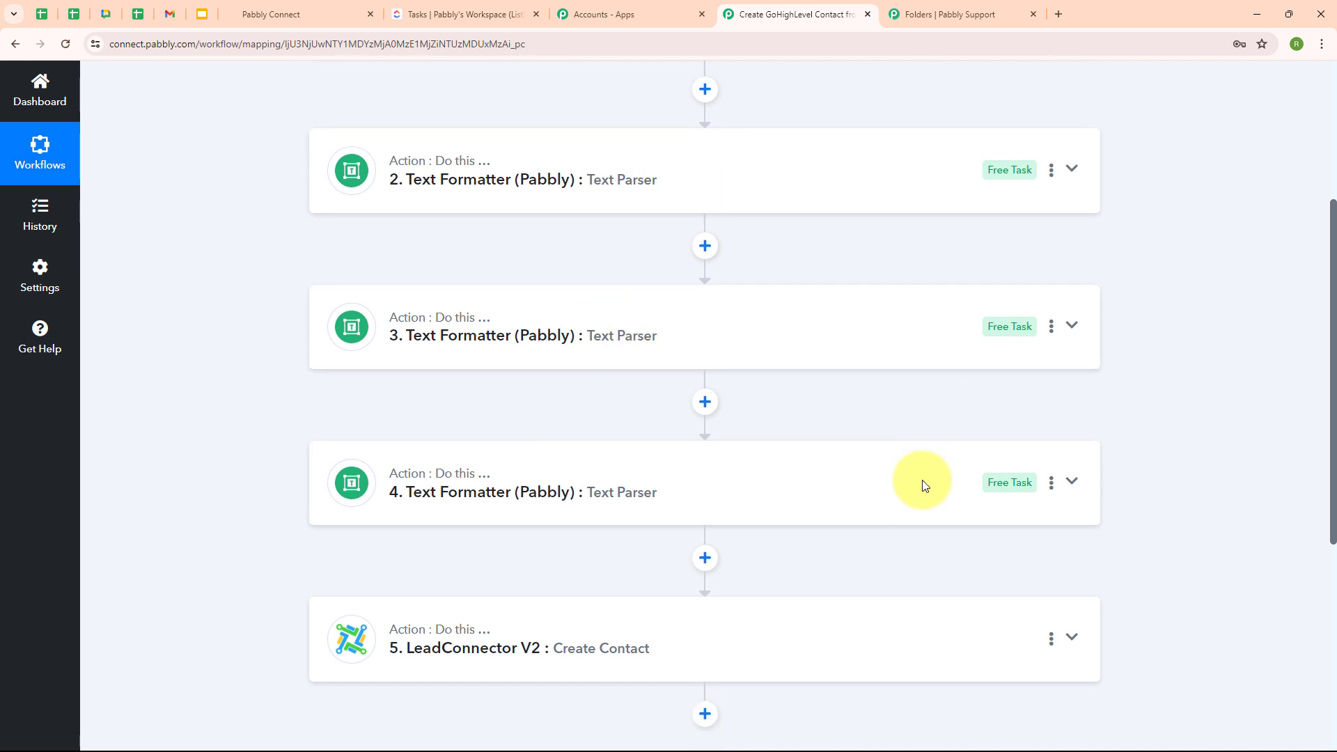
click(549, 485)
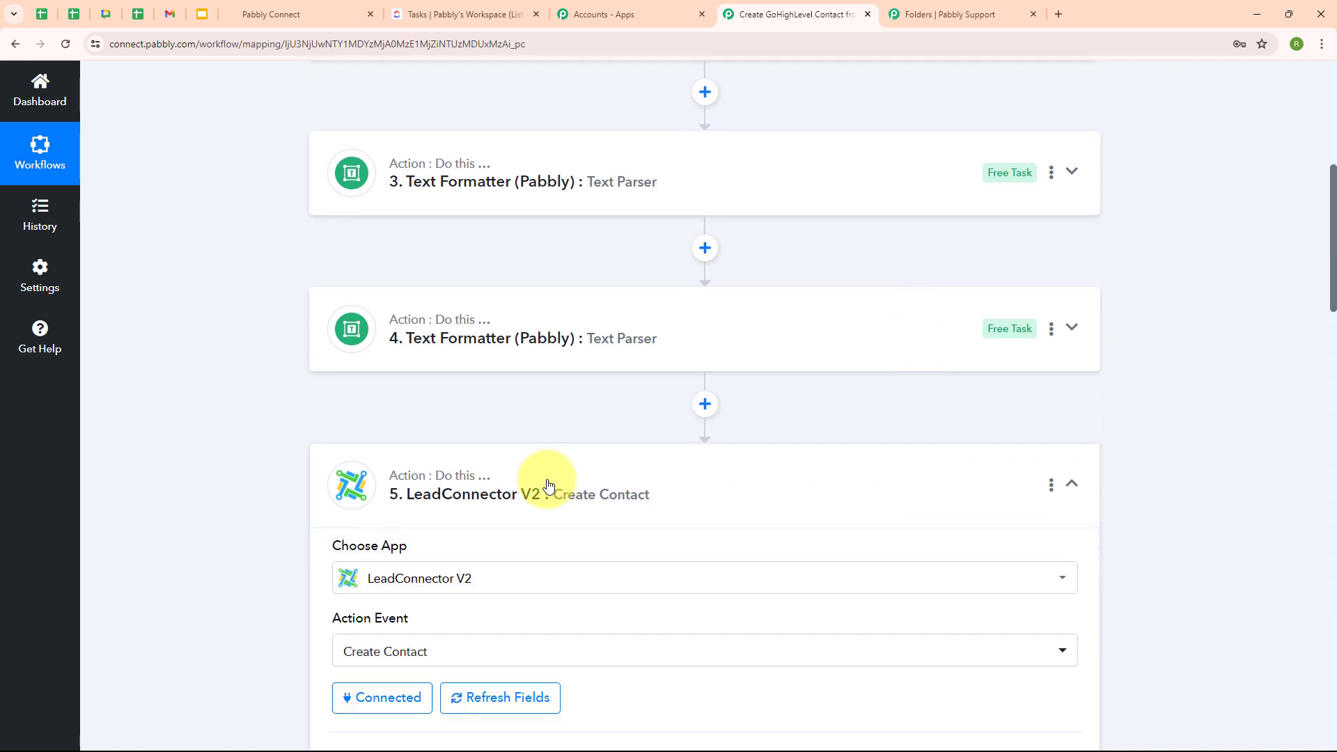
scroll(586, 481, down, 6)
scroll(874, 420, down, 1)
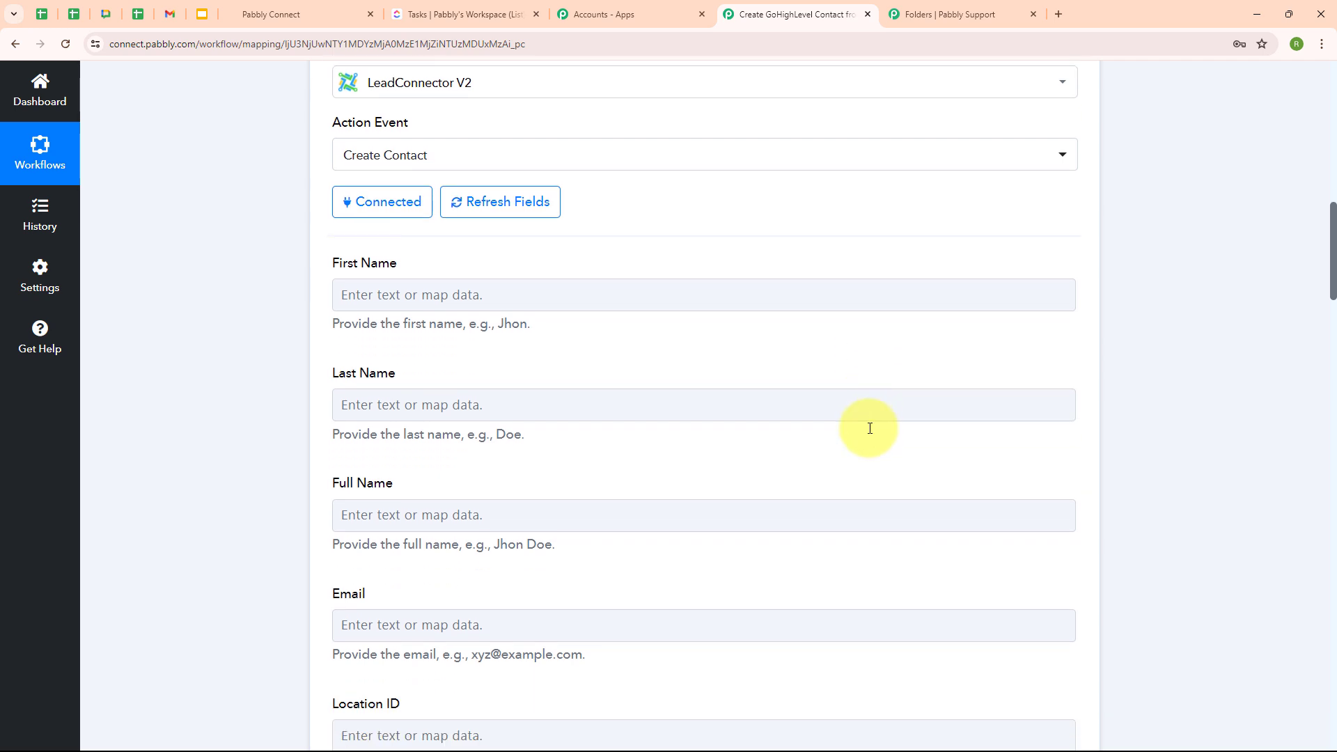
click(369, 515)
click(357, 515)
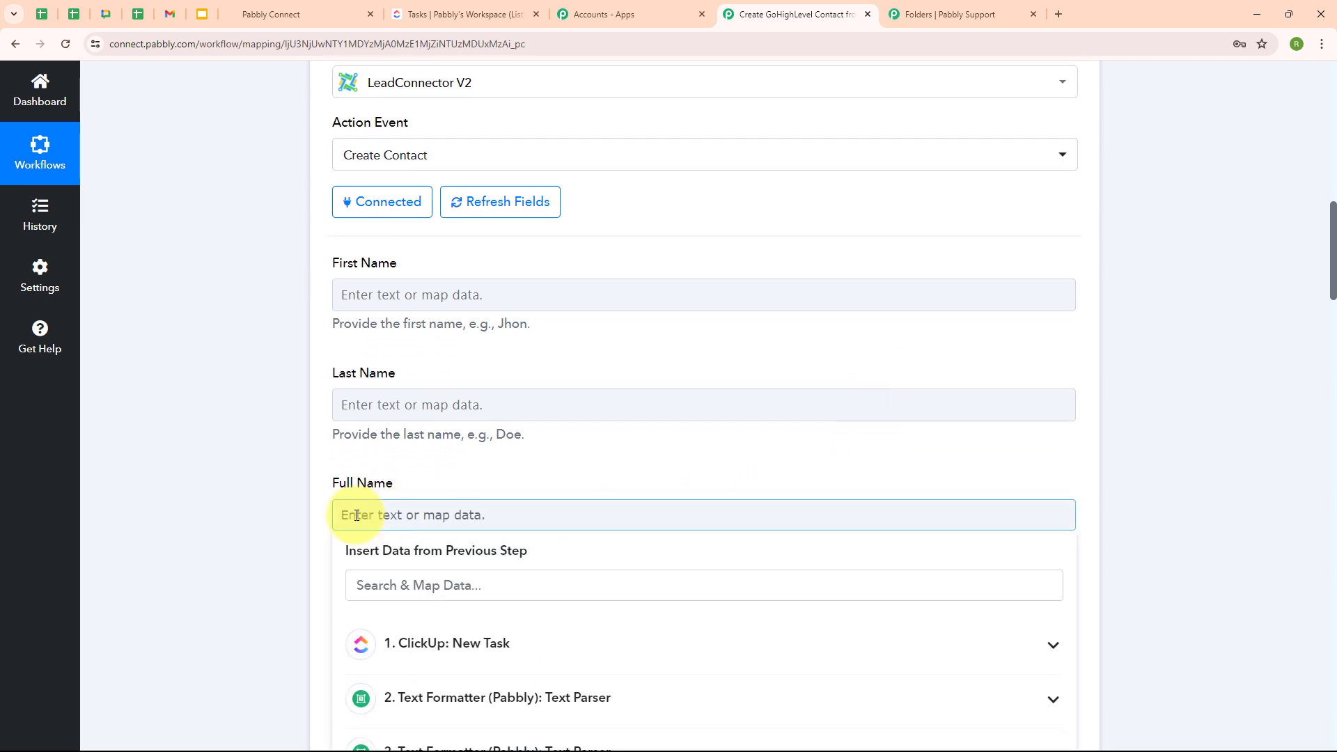
click(614, 700)
scroll(696, 582, down, 3)
click(448, 583)
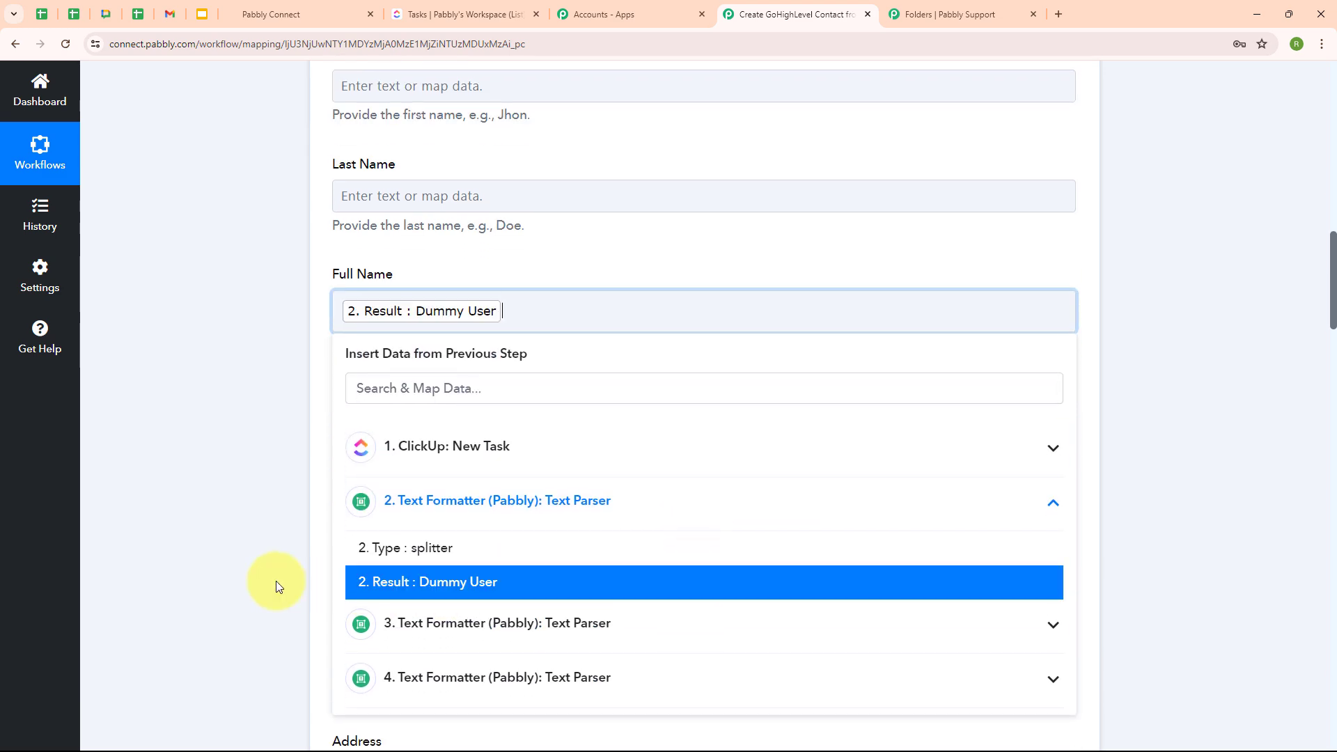
click(276, 581)
scroll(708, 453, down, 2)
click(360, 284)
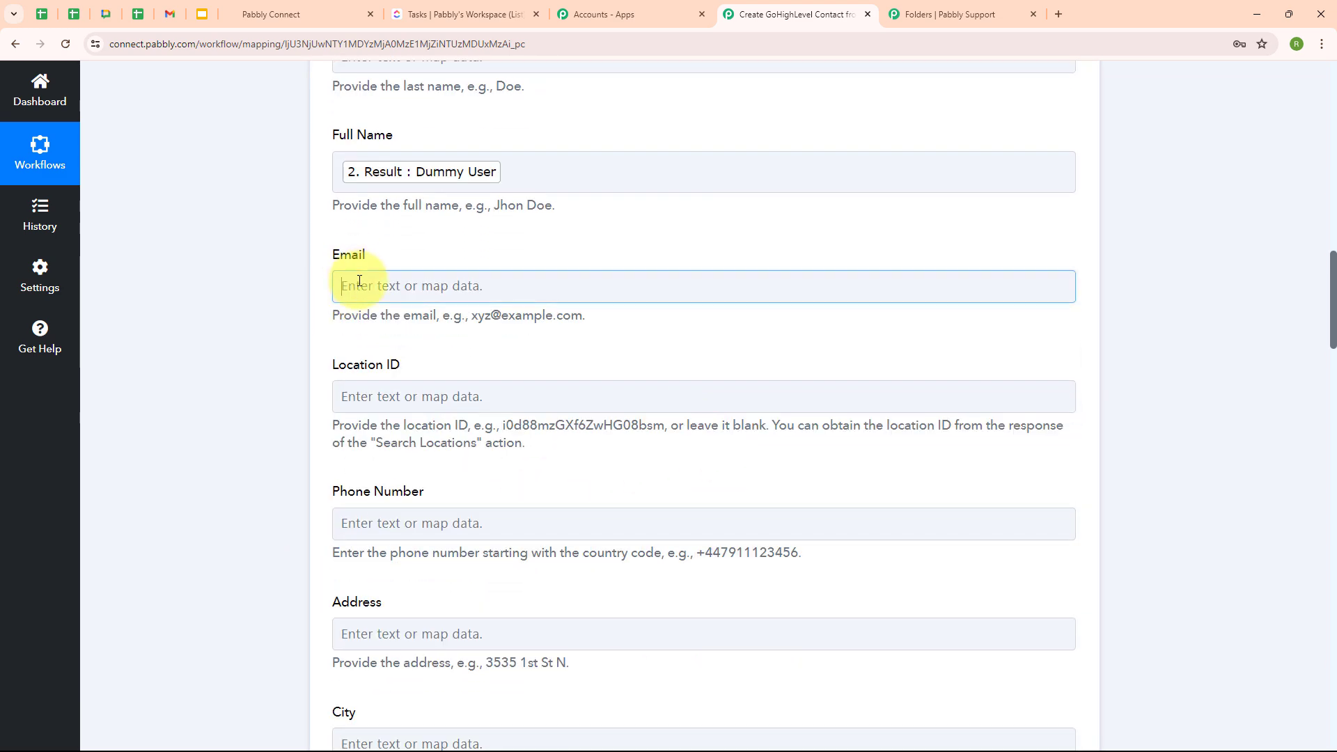
click(403, 525)
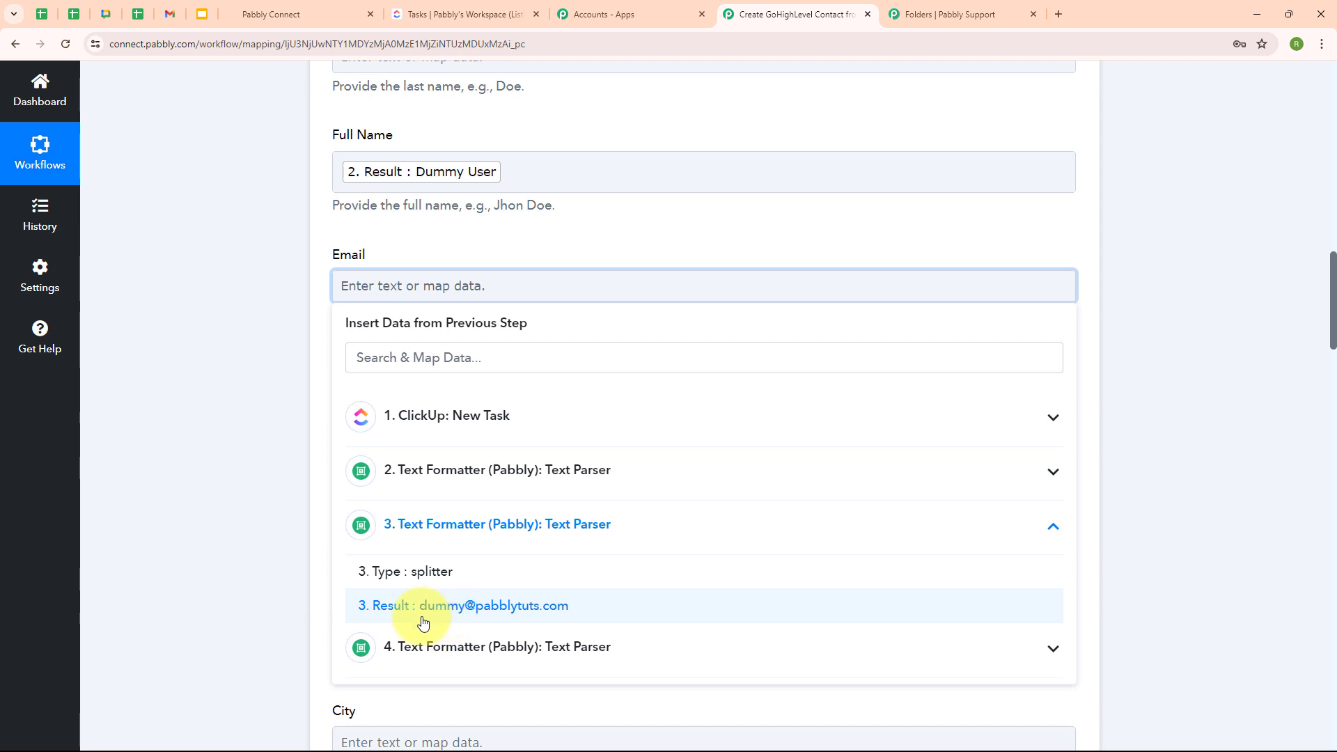
click(424, 622)
scroll(254, 618, down, 4)
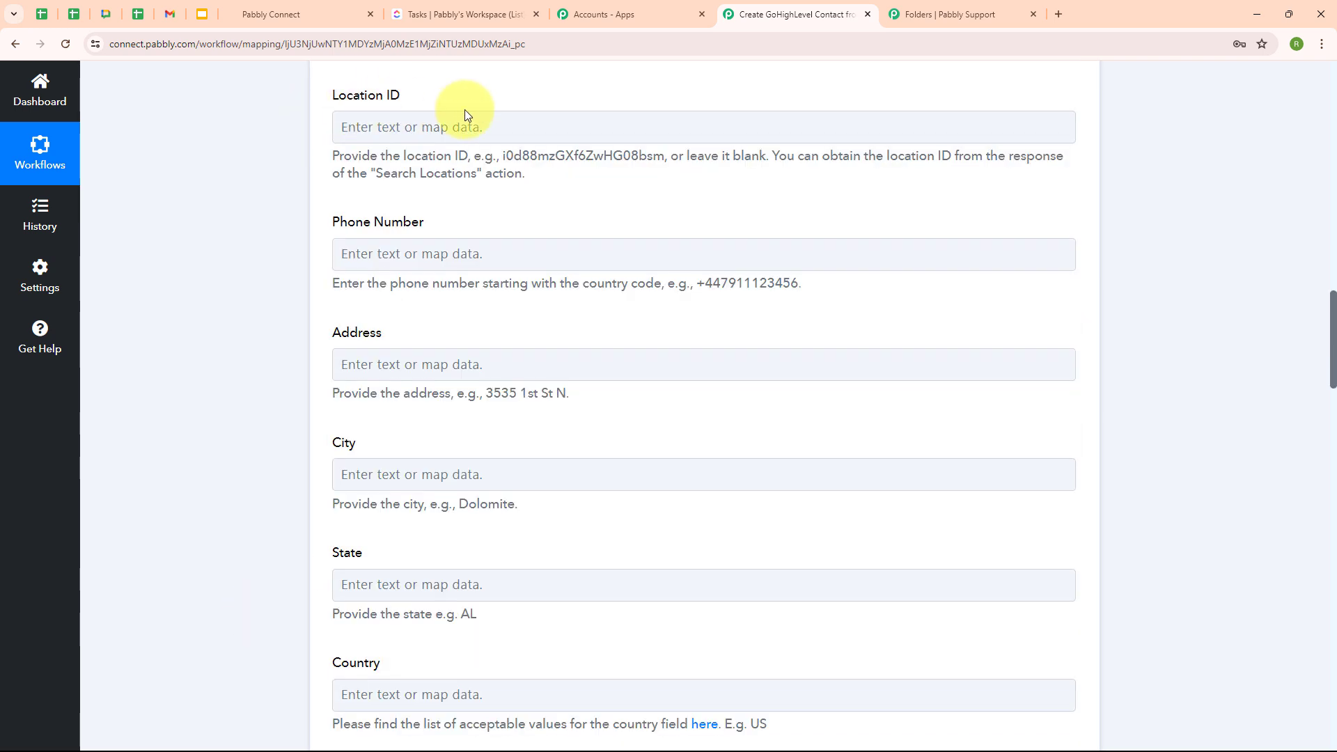
click(377, 257)
click(397, 549)
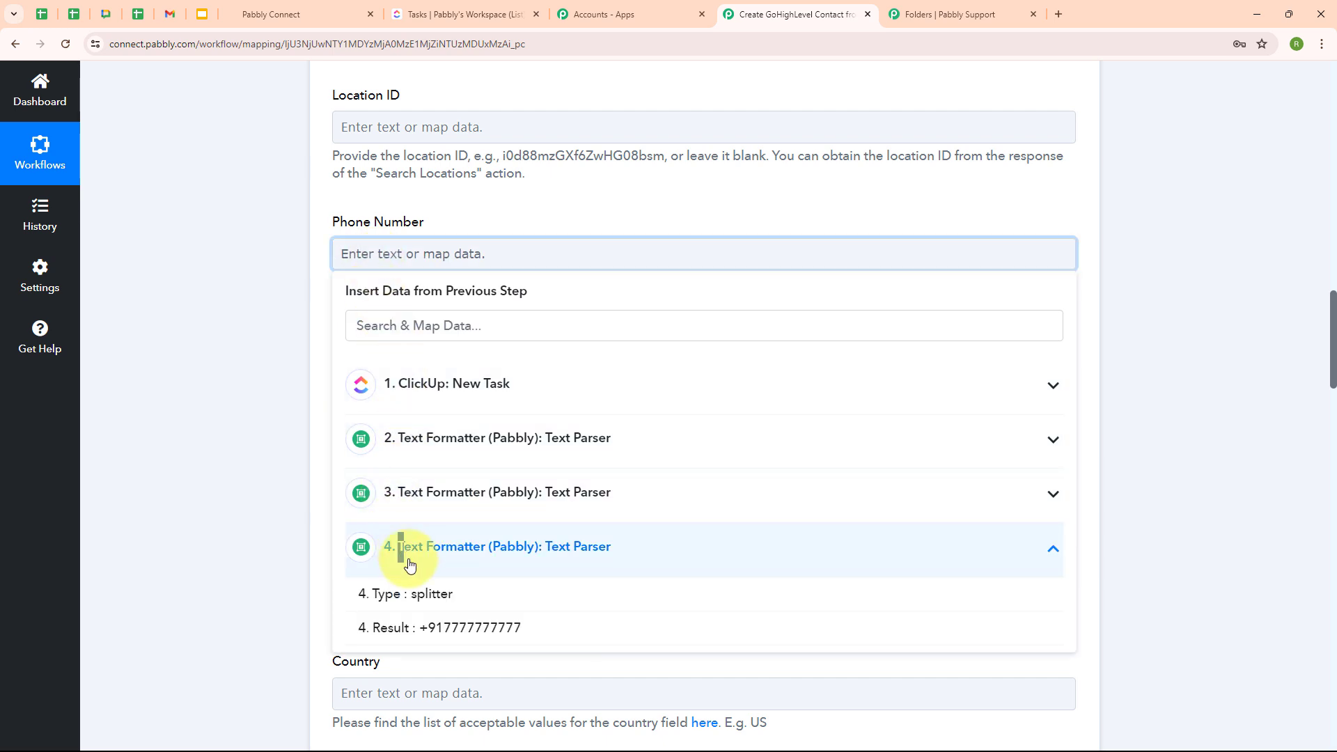
click(421, 629)
scroll(836, 320, down, 3)
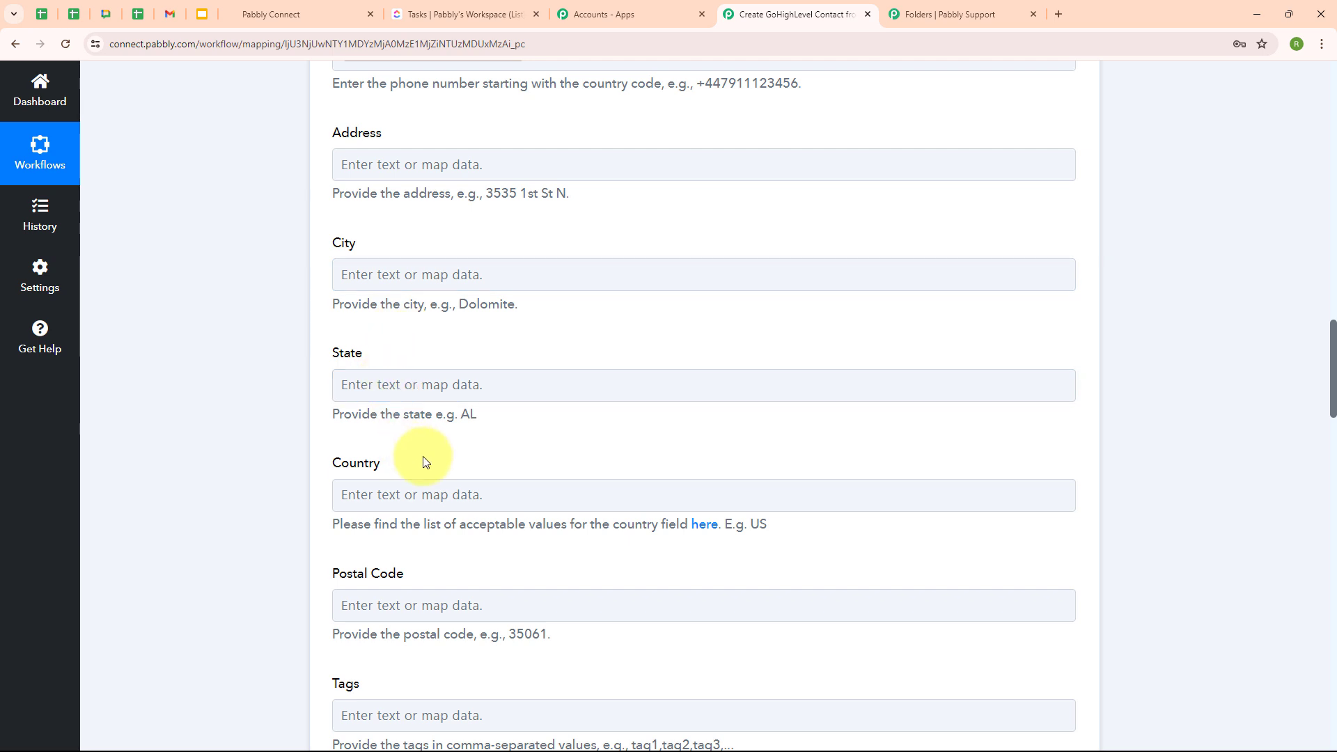
scroll(920, 365, down, 6)
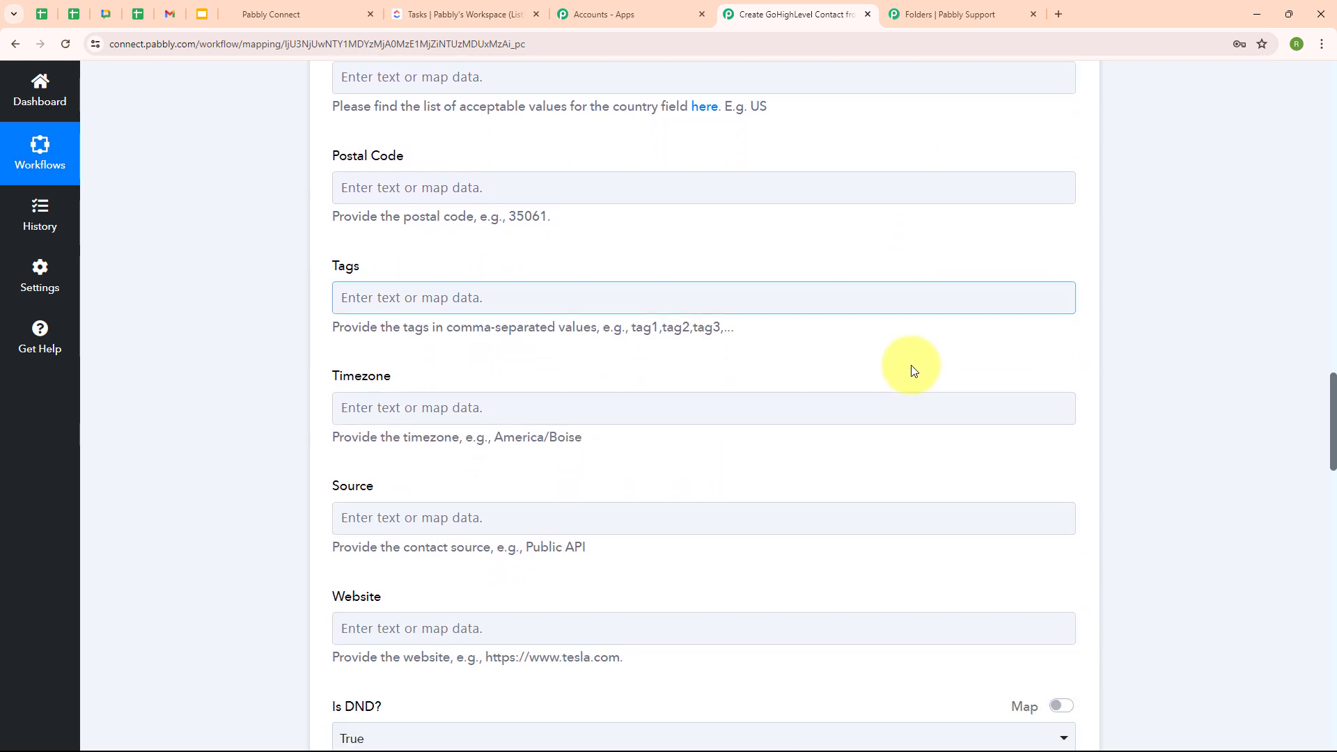
scroll(910, 365, down, 6)
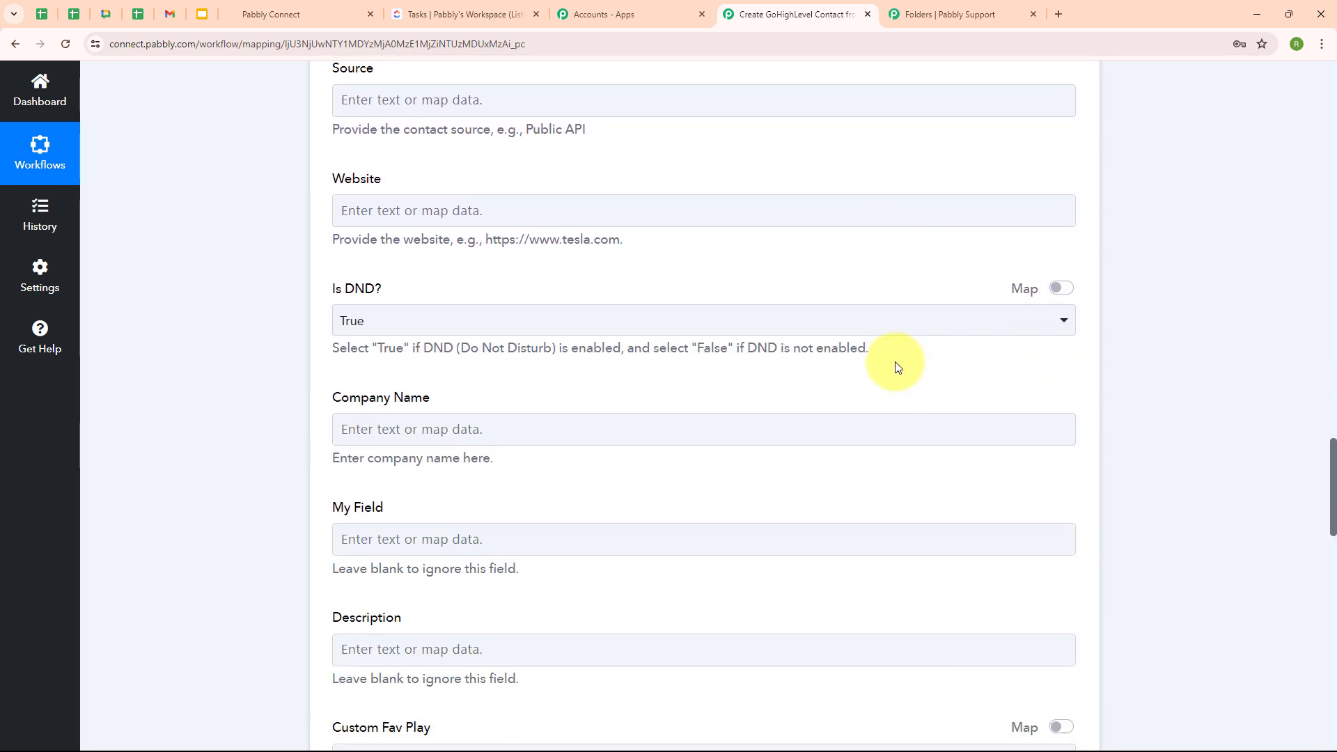
scroll(897, 367, down, 11)
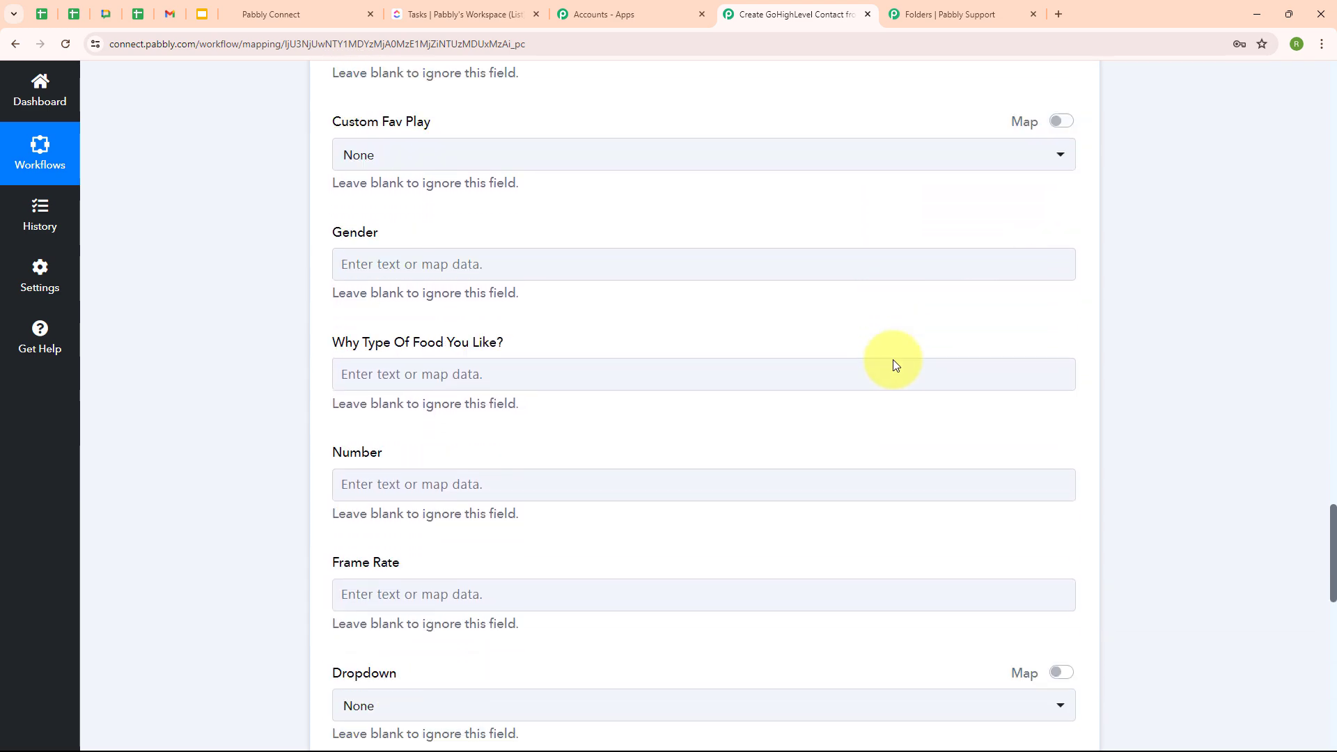
scroll(895, 364, down, 5)
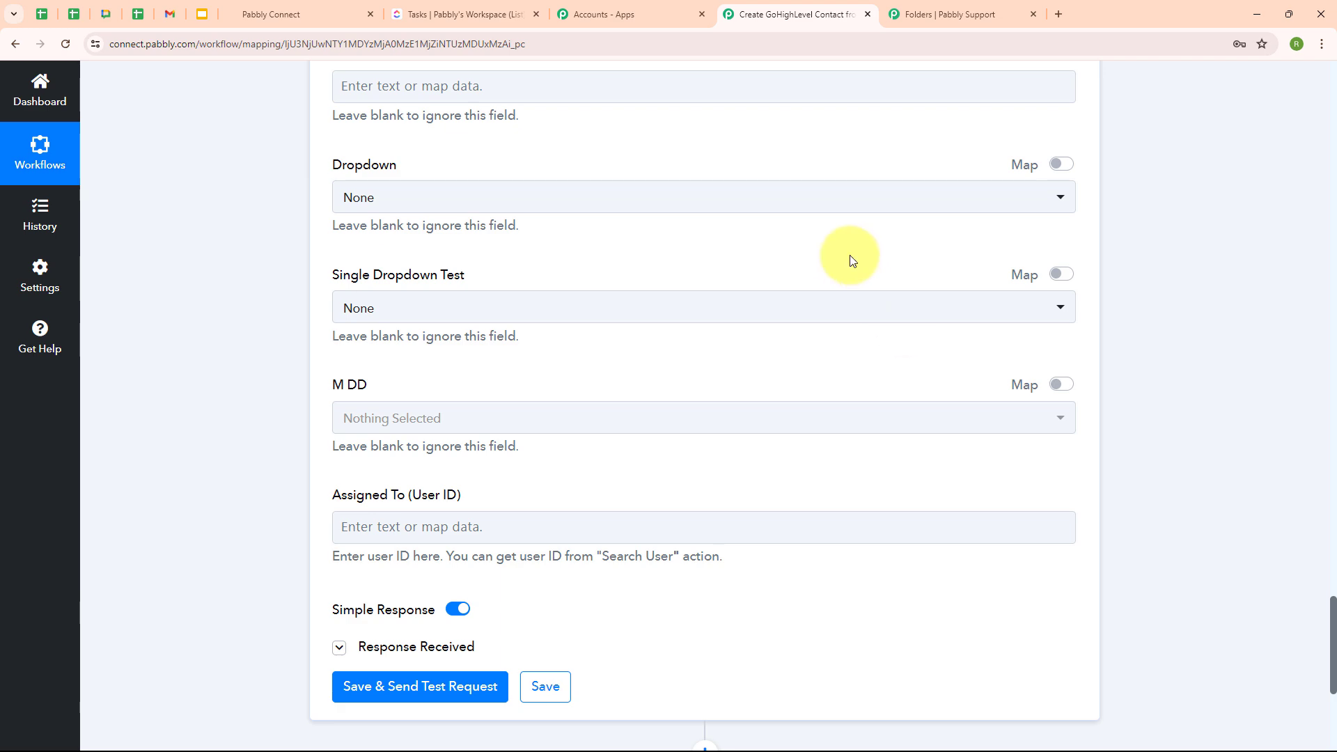
scroll(850, 233, up, 10)
scroll(851, 232, down, 13)
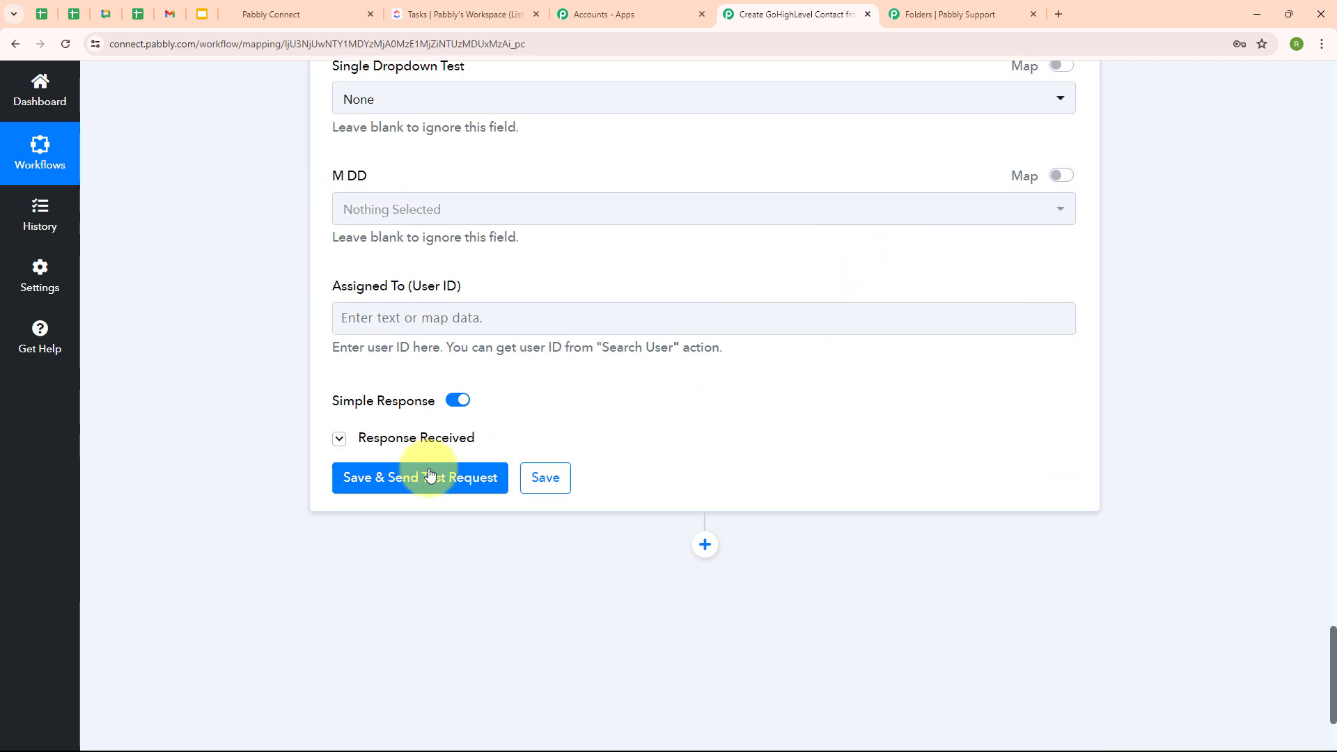
- Run the Create Contact test, review the returned contact details, then view GoHighLevel contacts
click(408, 489)
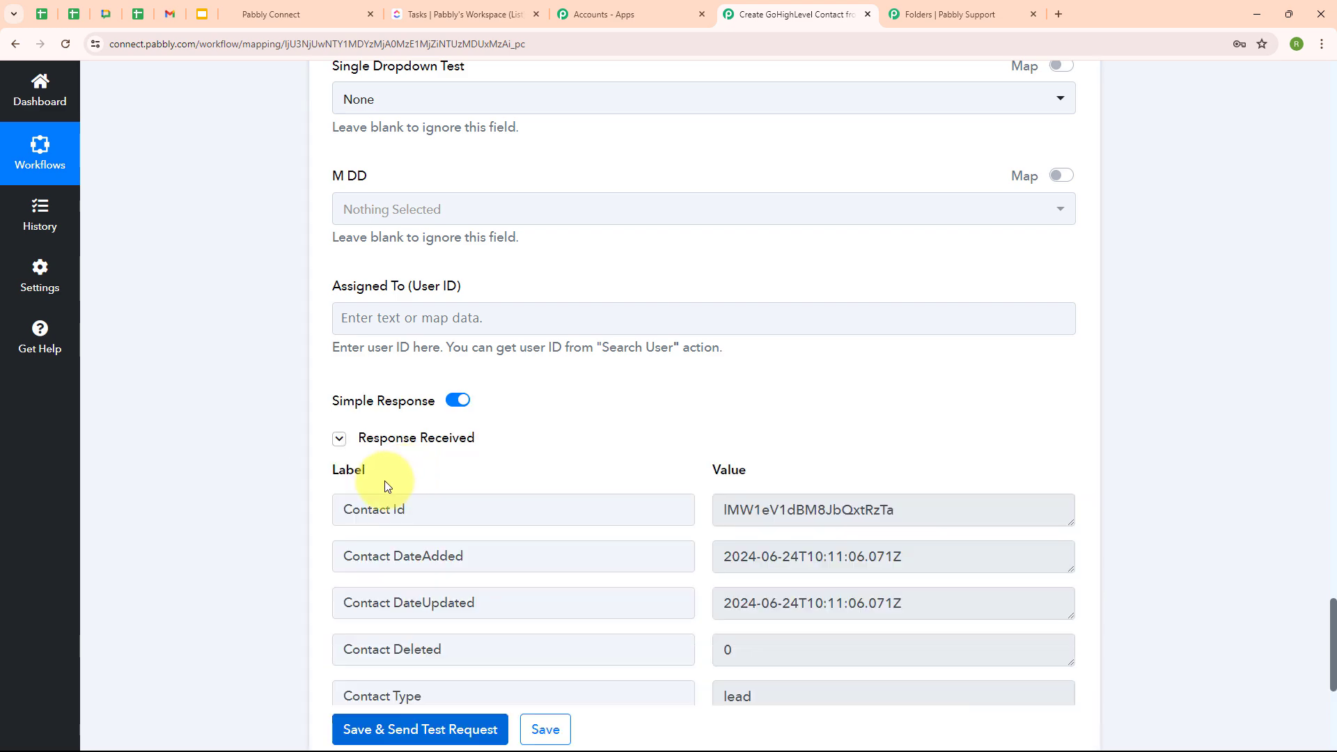
scroll(973, 446, down, 5)
scroll(748, 323, down, 7)
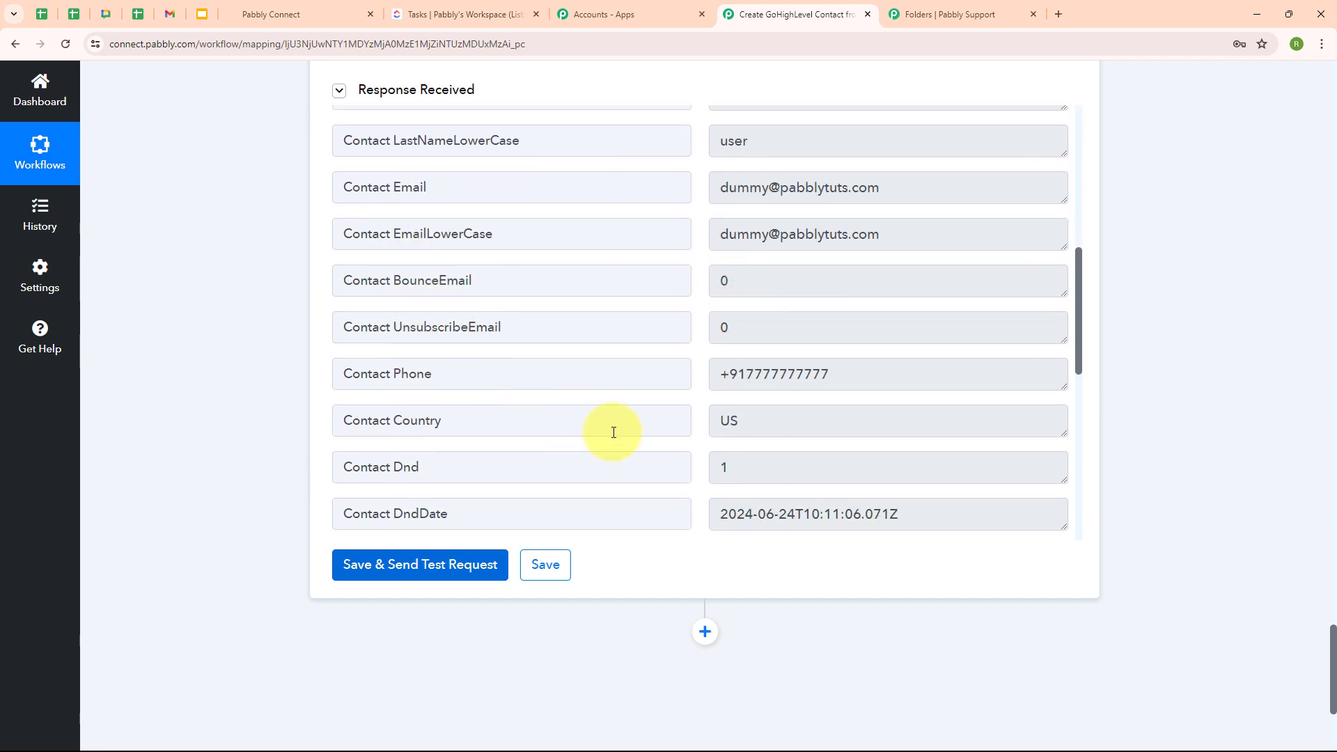
click(311, 7)
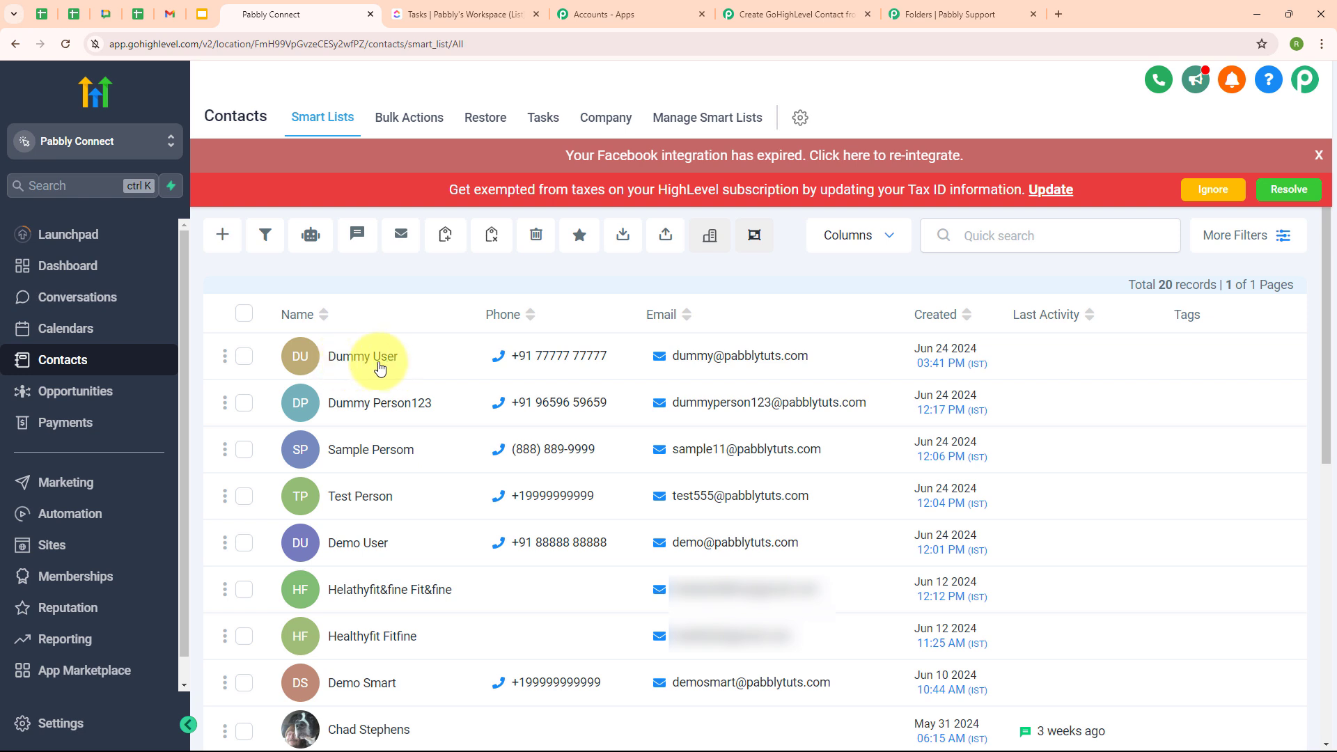
- Confirm the test contact tops GoHighLevel's 20-record list, then return to the Pabbly workflow
mouse_move(540, 365)
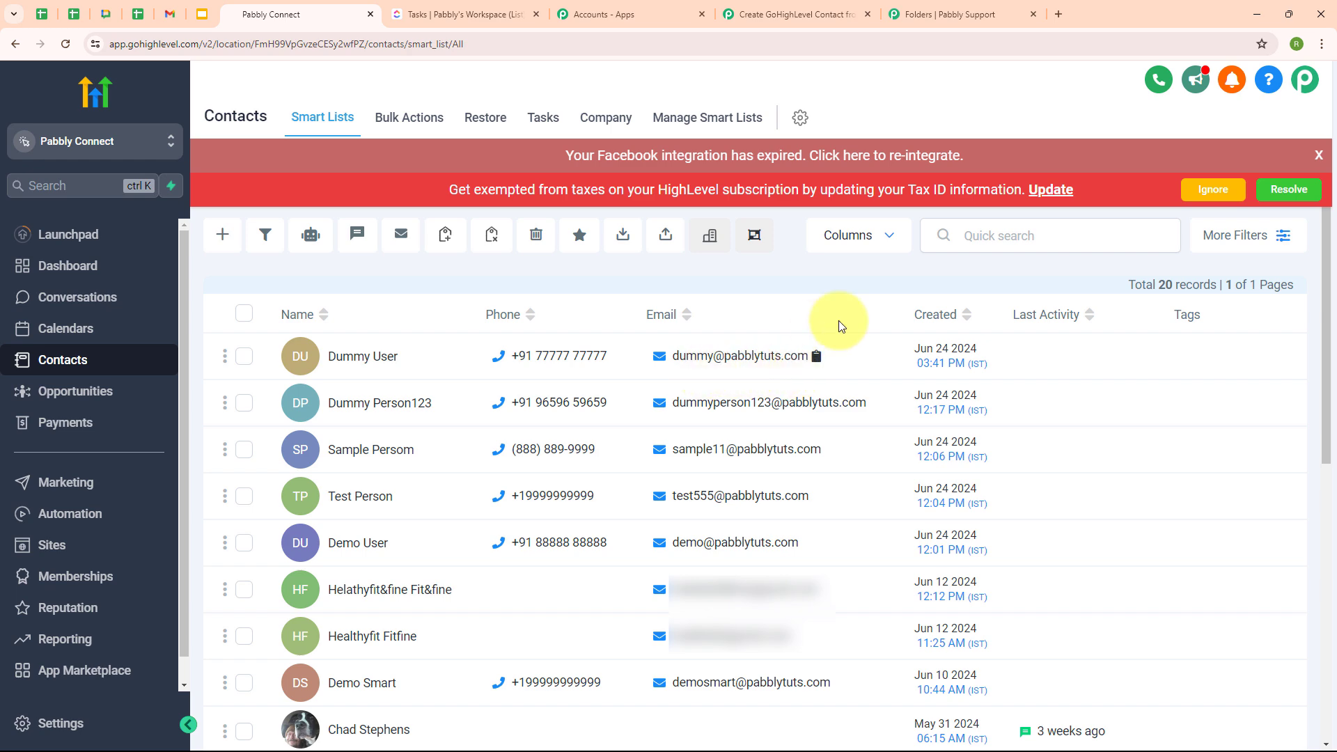
click(747, 10)
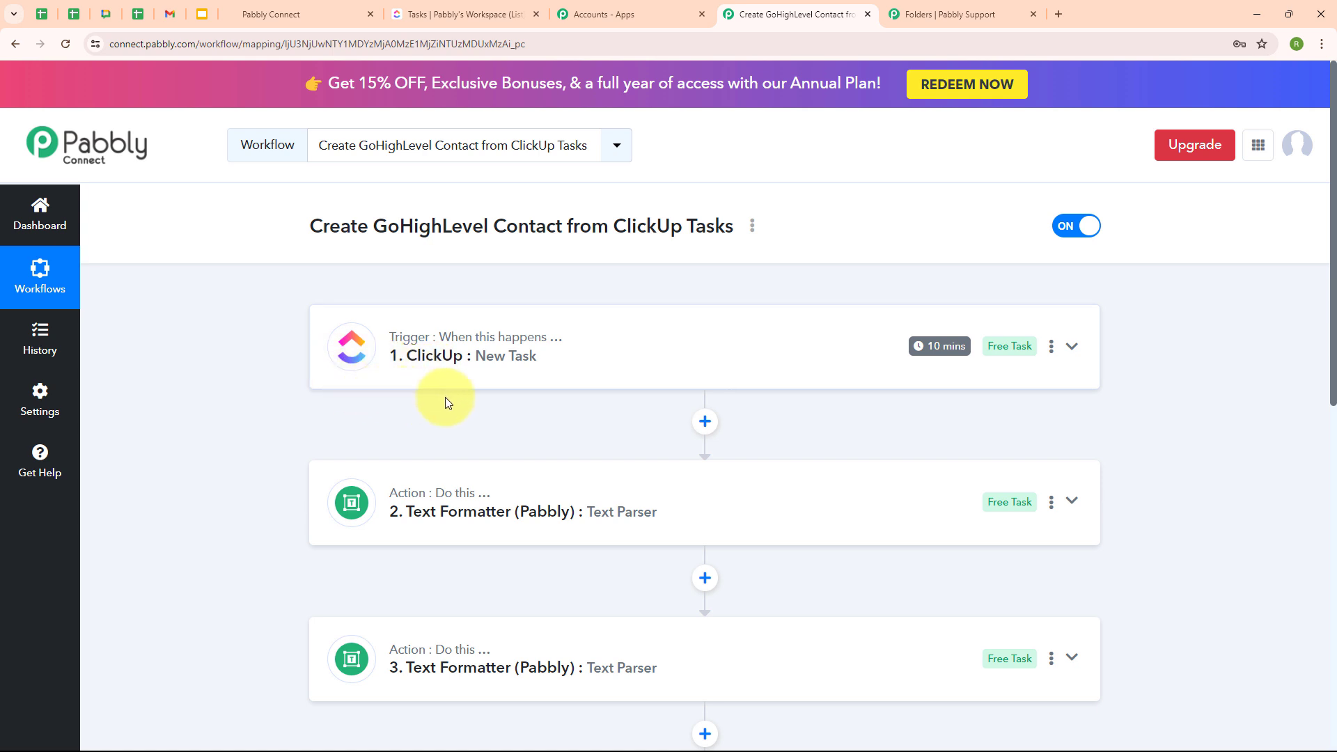
- Add a task named 'New Lead' to the ClickUp Tasks list and open its details
click(440, 11)
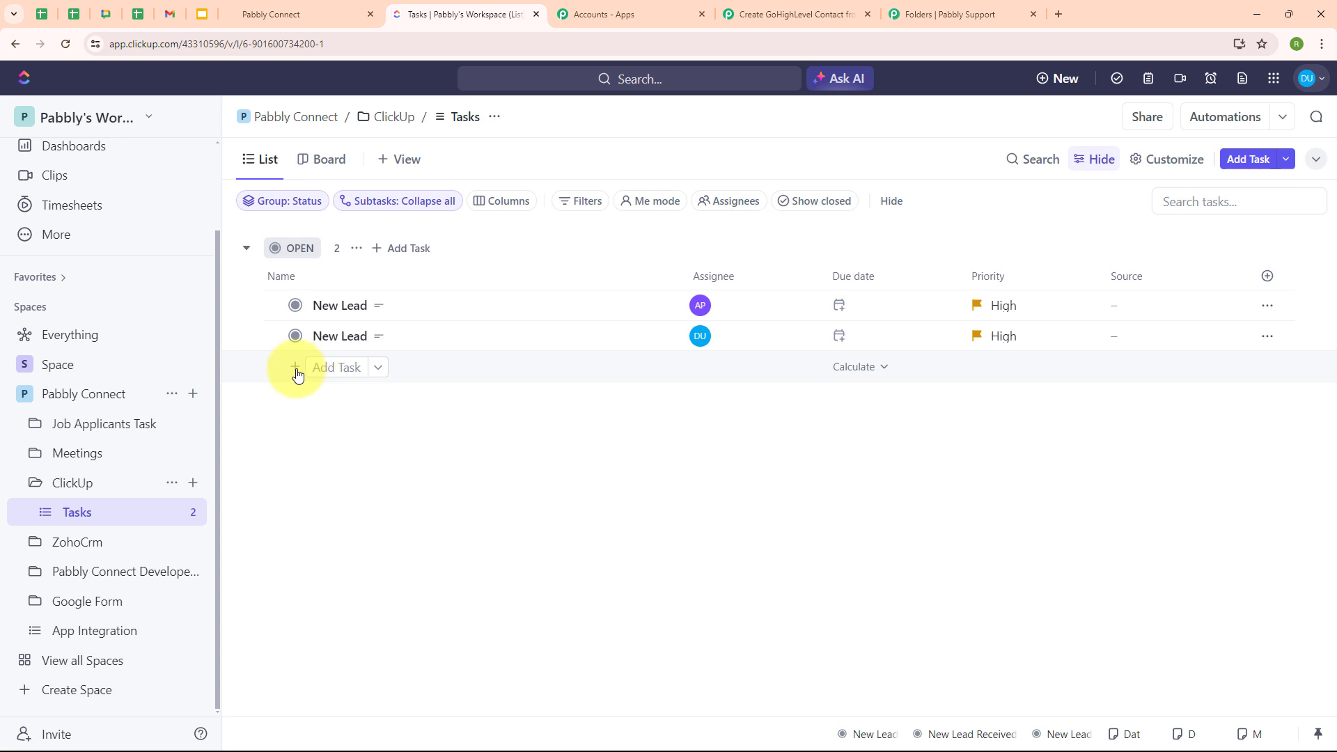
click(328, 375)
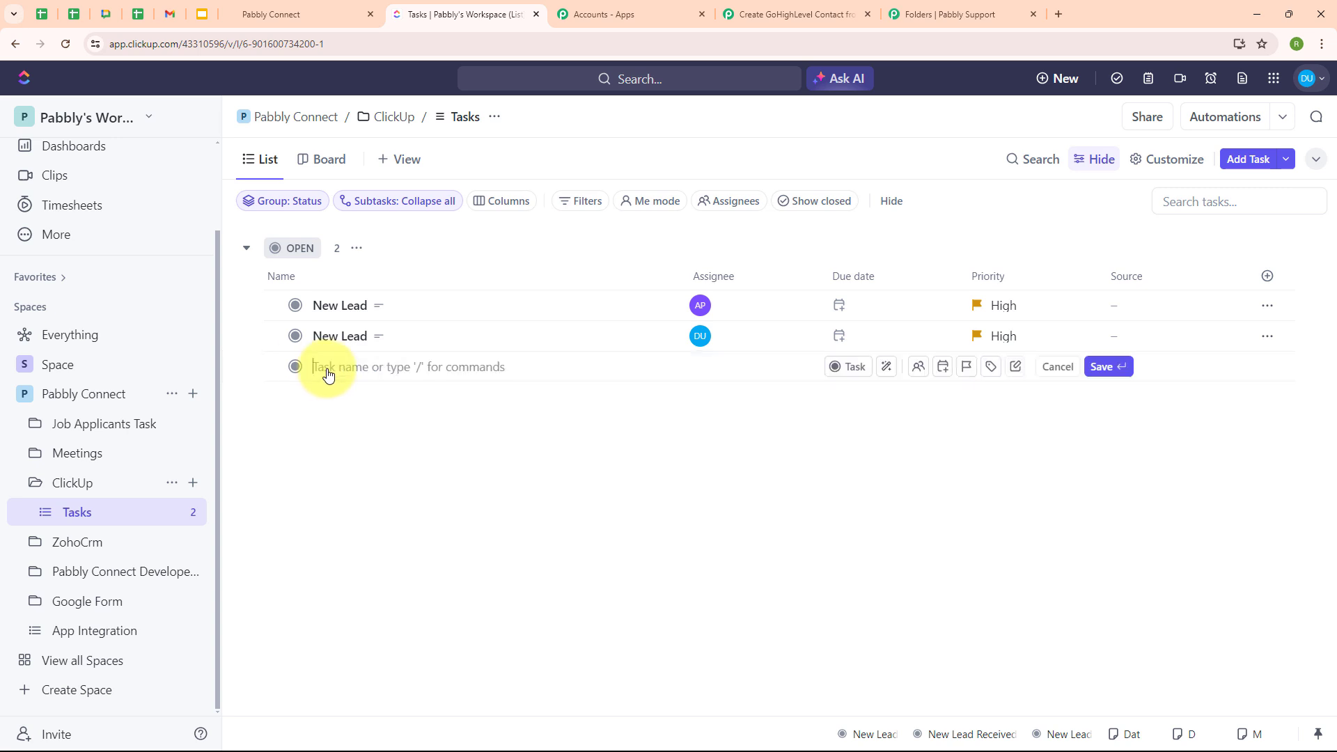
text(N)
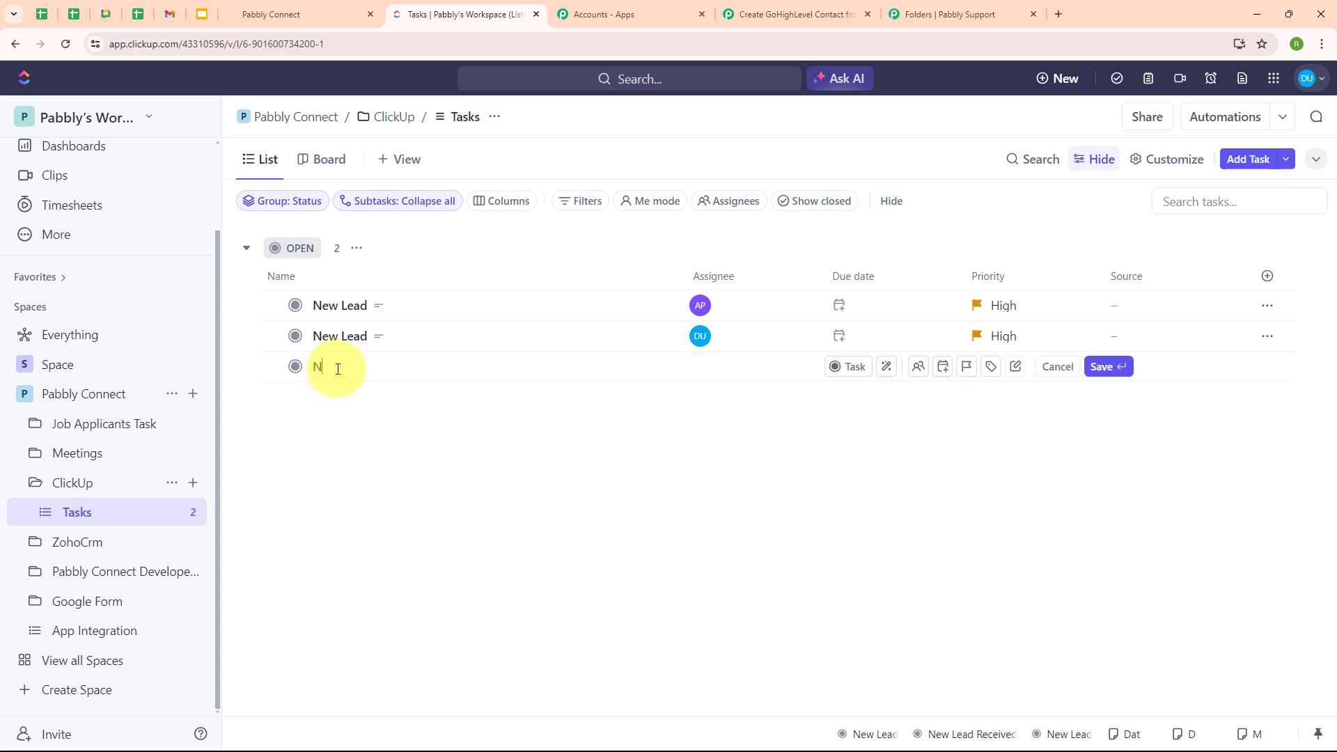
text(ew Lead)
key(Return)
click(350, 370)
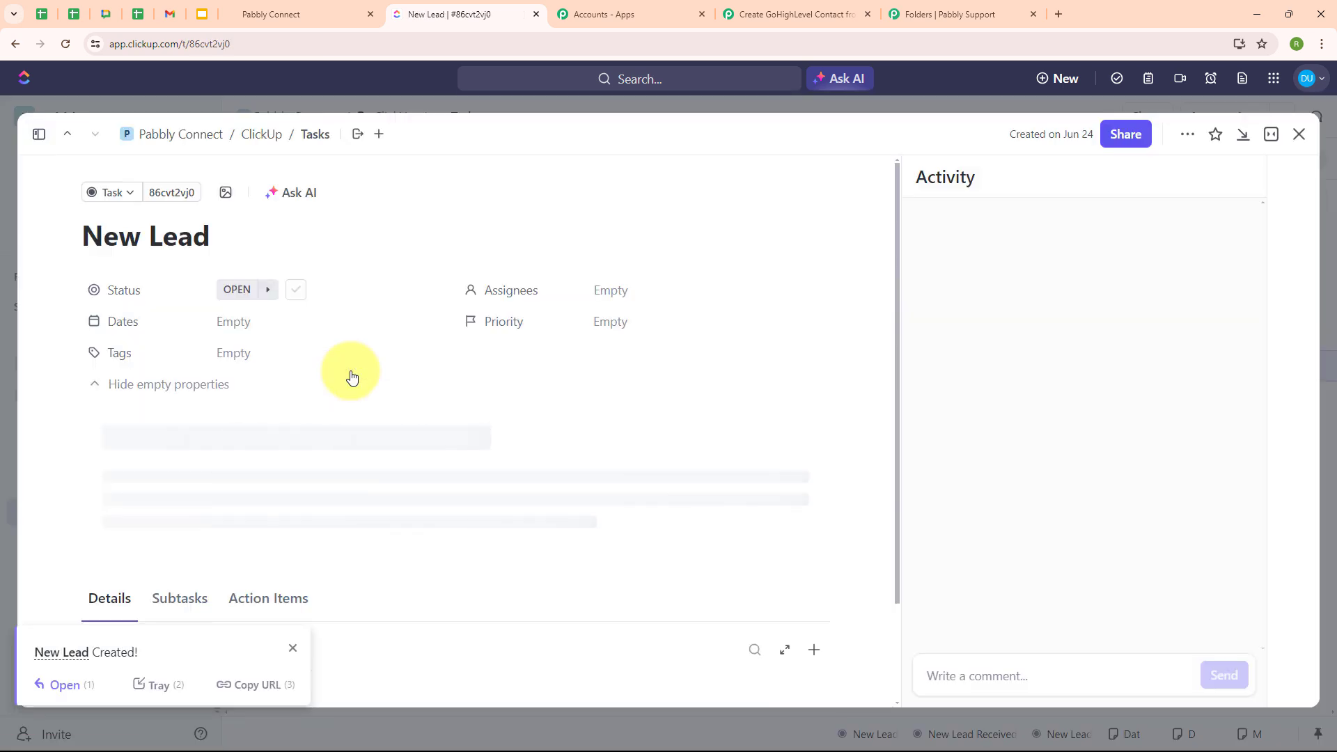
- Write the lead's name, email and phone number on separate lines in the task description
click(121, 439)
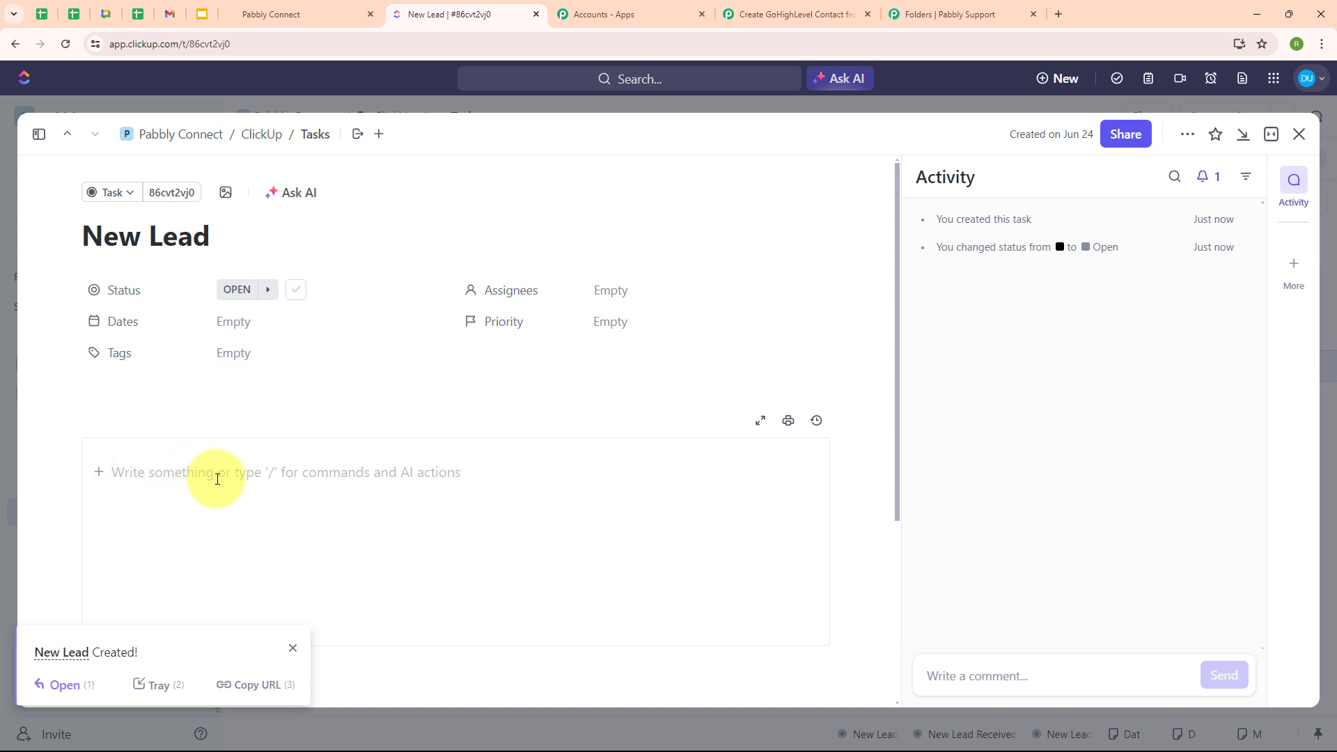
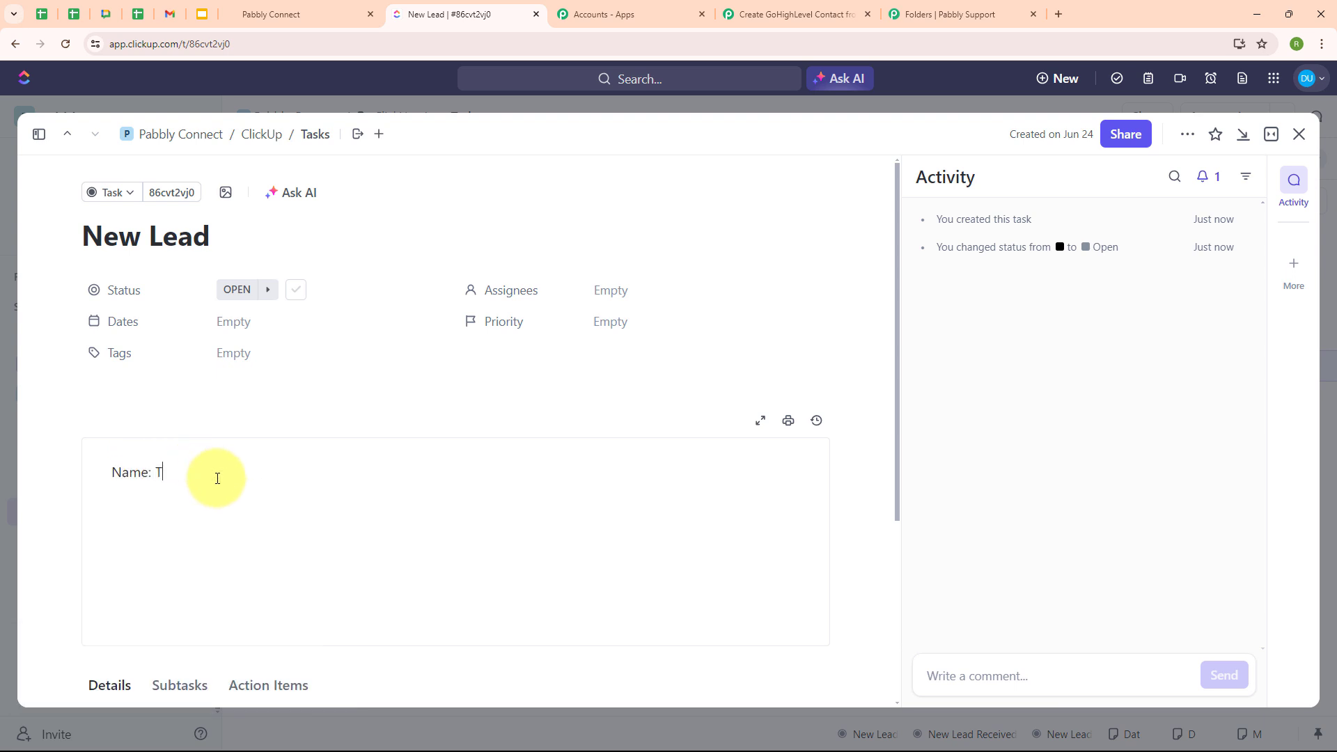
key(Return)
key(Return)
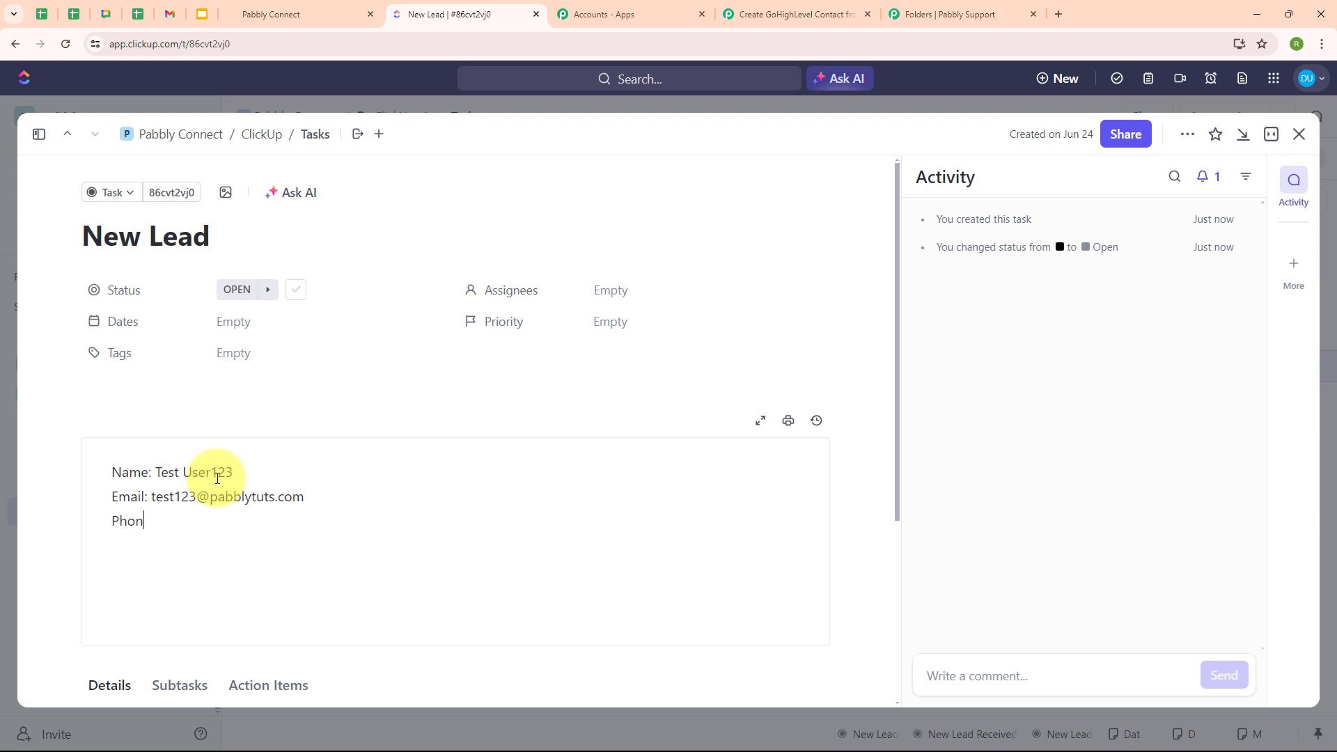
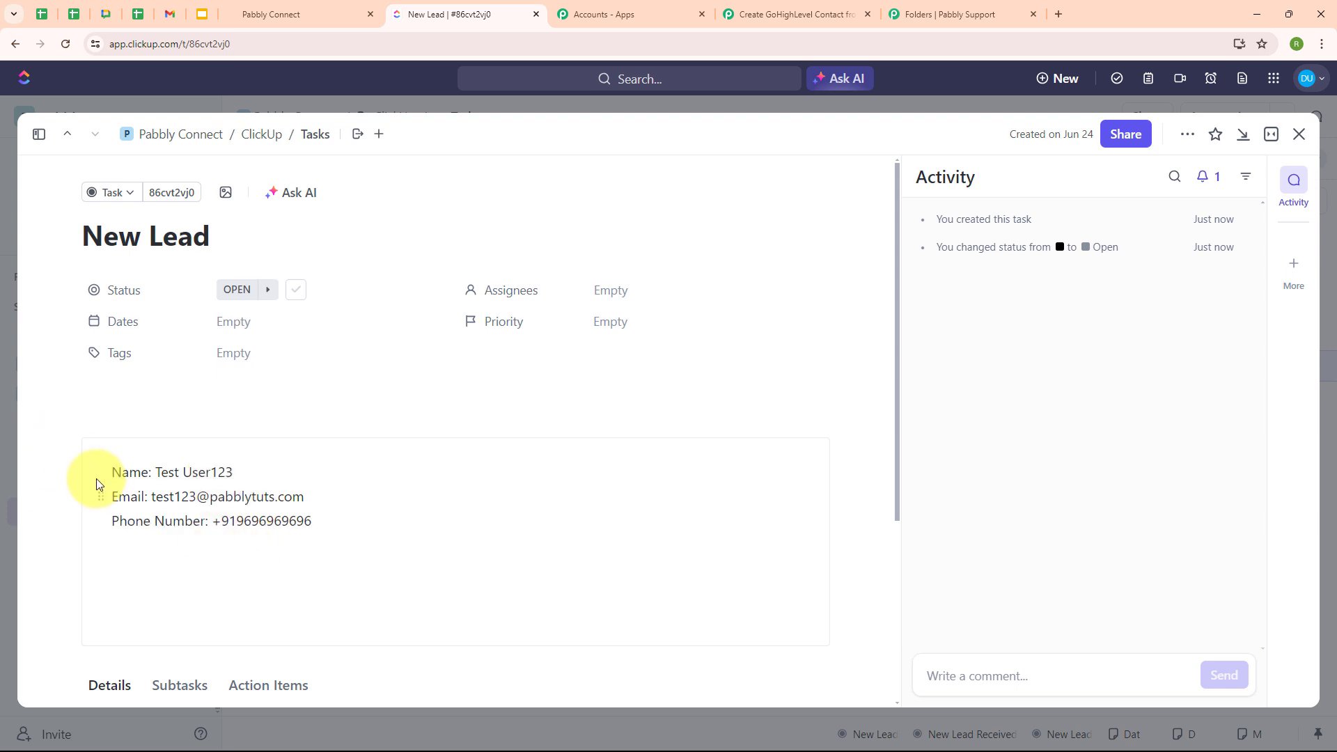
- Assign the task to me with High priority and close the task details
click(606, 292)
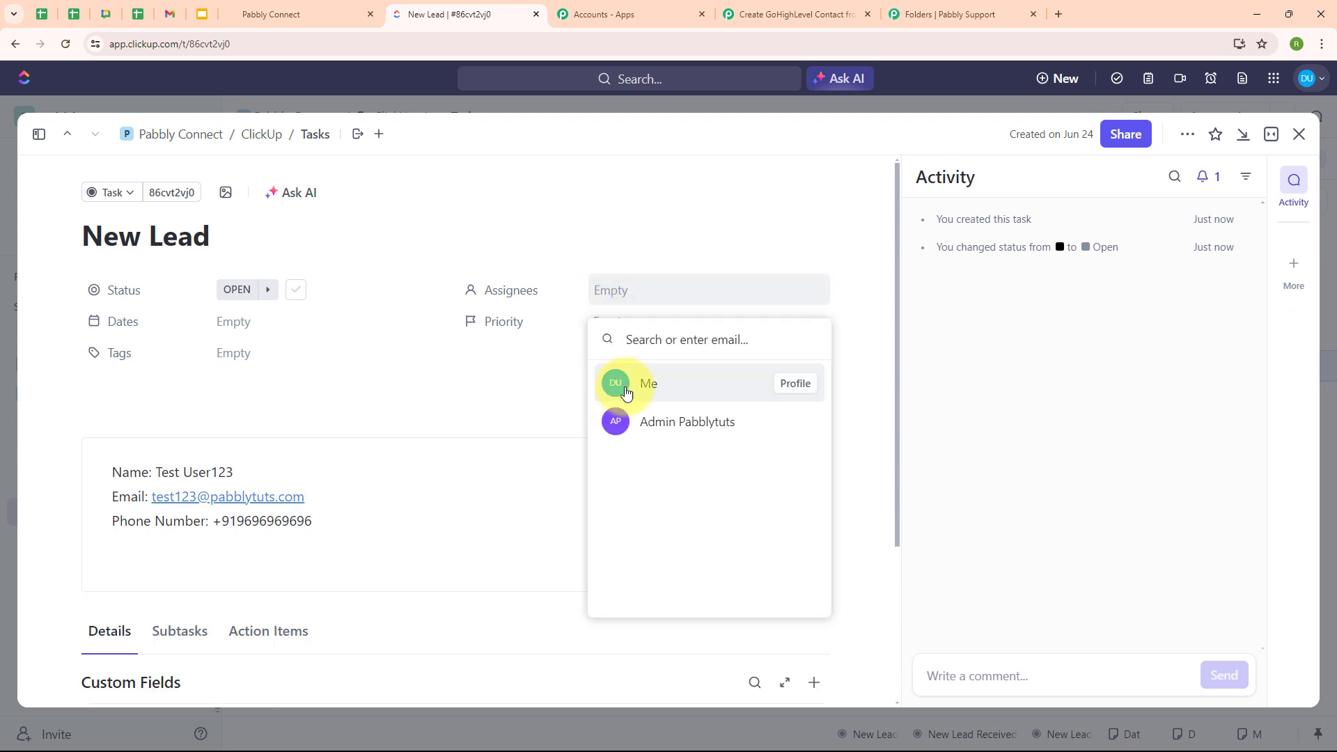
click(611, 382)
click(610, 320)
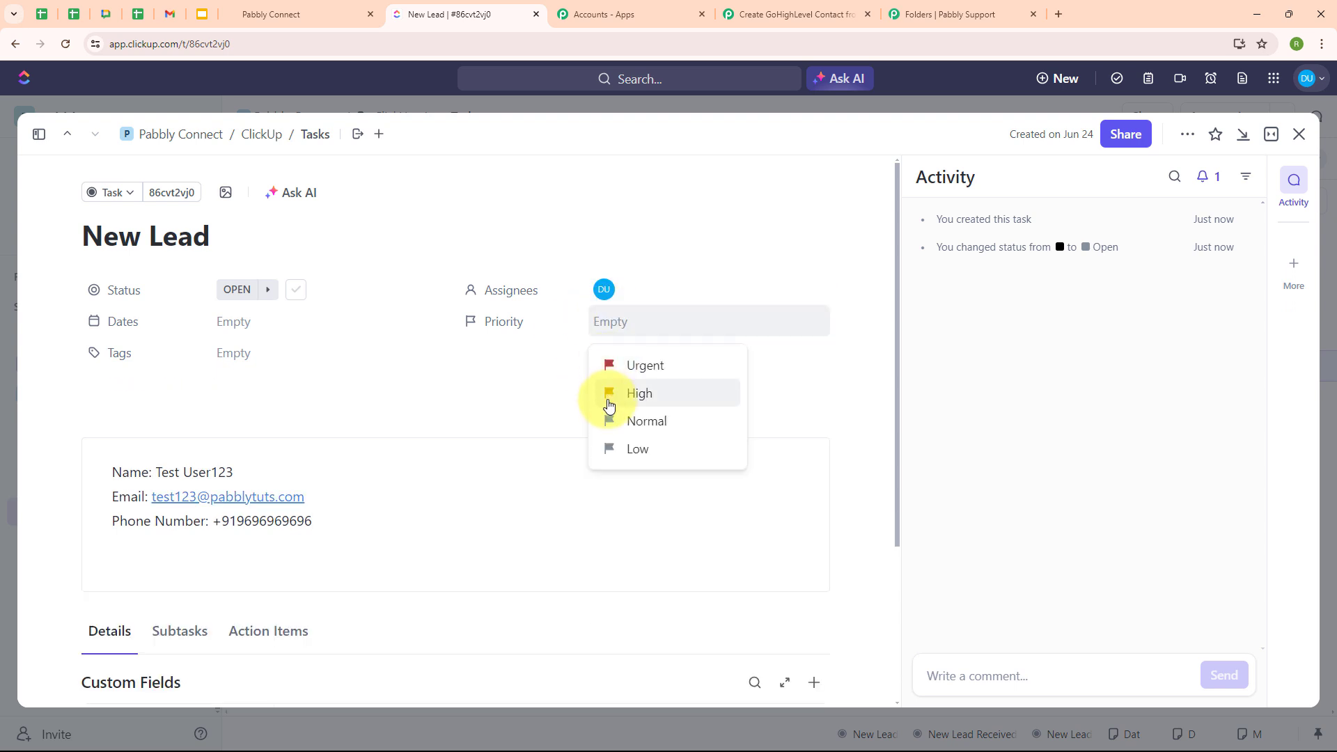
click(609, 397)
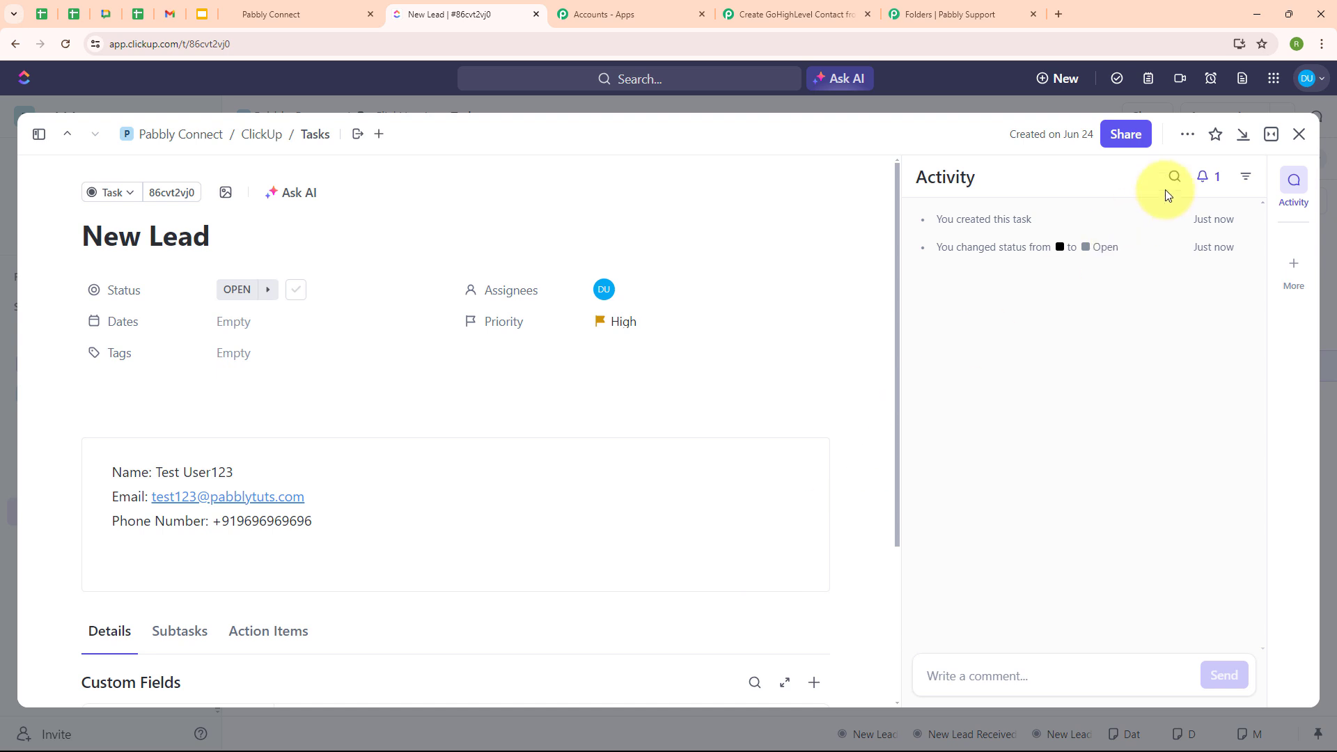
click(1243, 134)
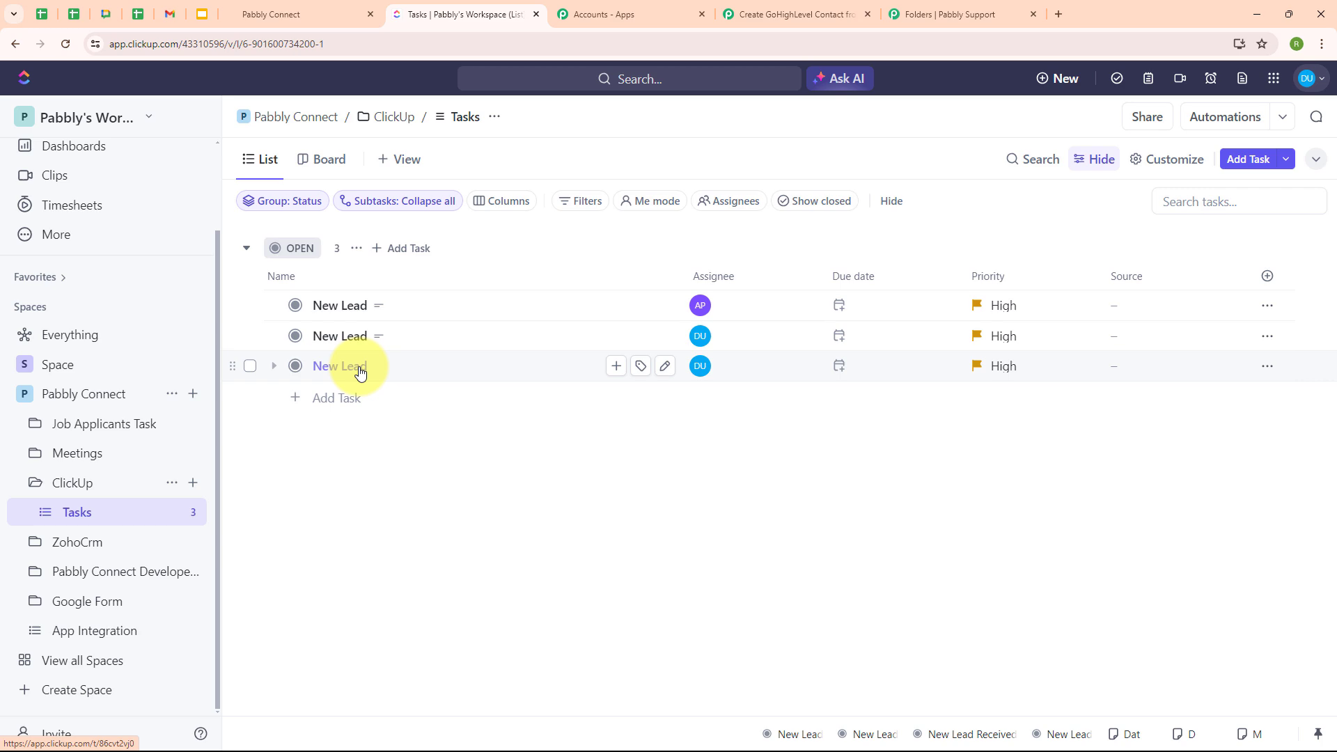
- Recheck GoHighLevel contacts until the new lead appears on top of 21 records, then return to Pabbly
click(311, 6)
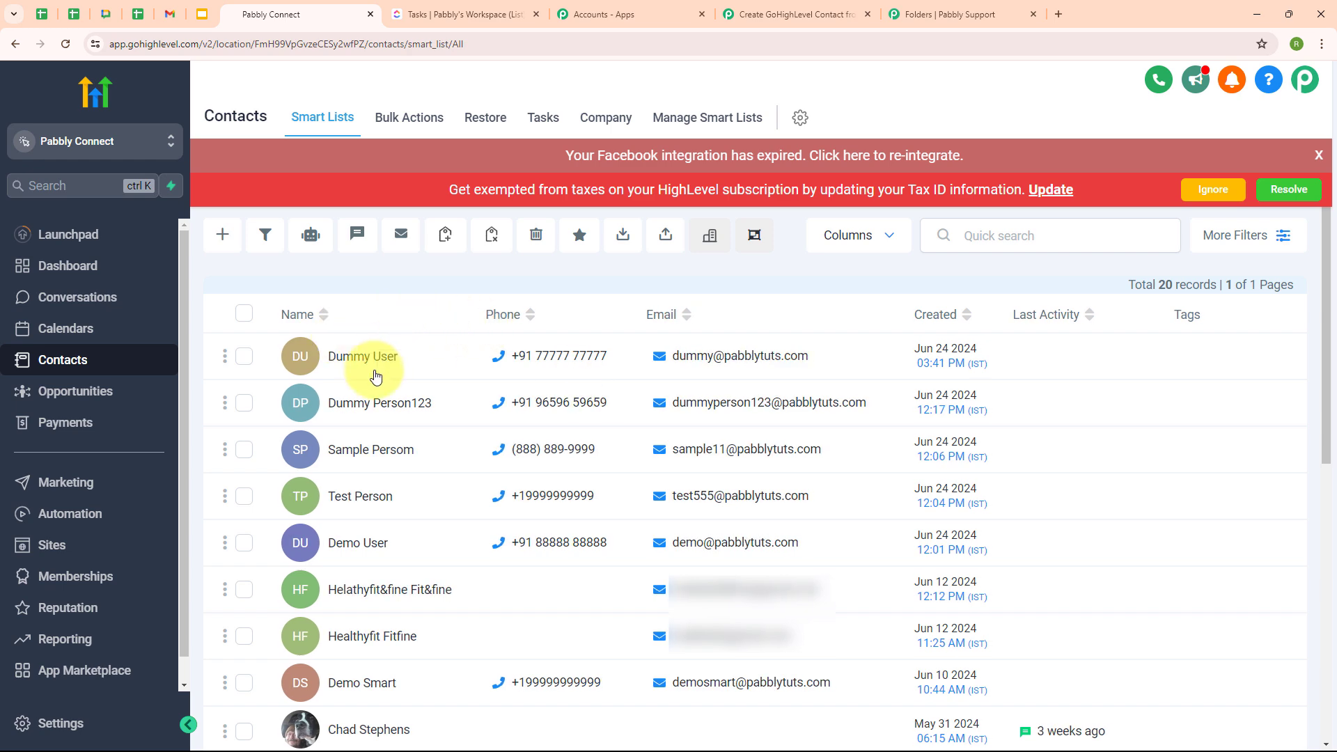
click(792, 14)
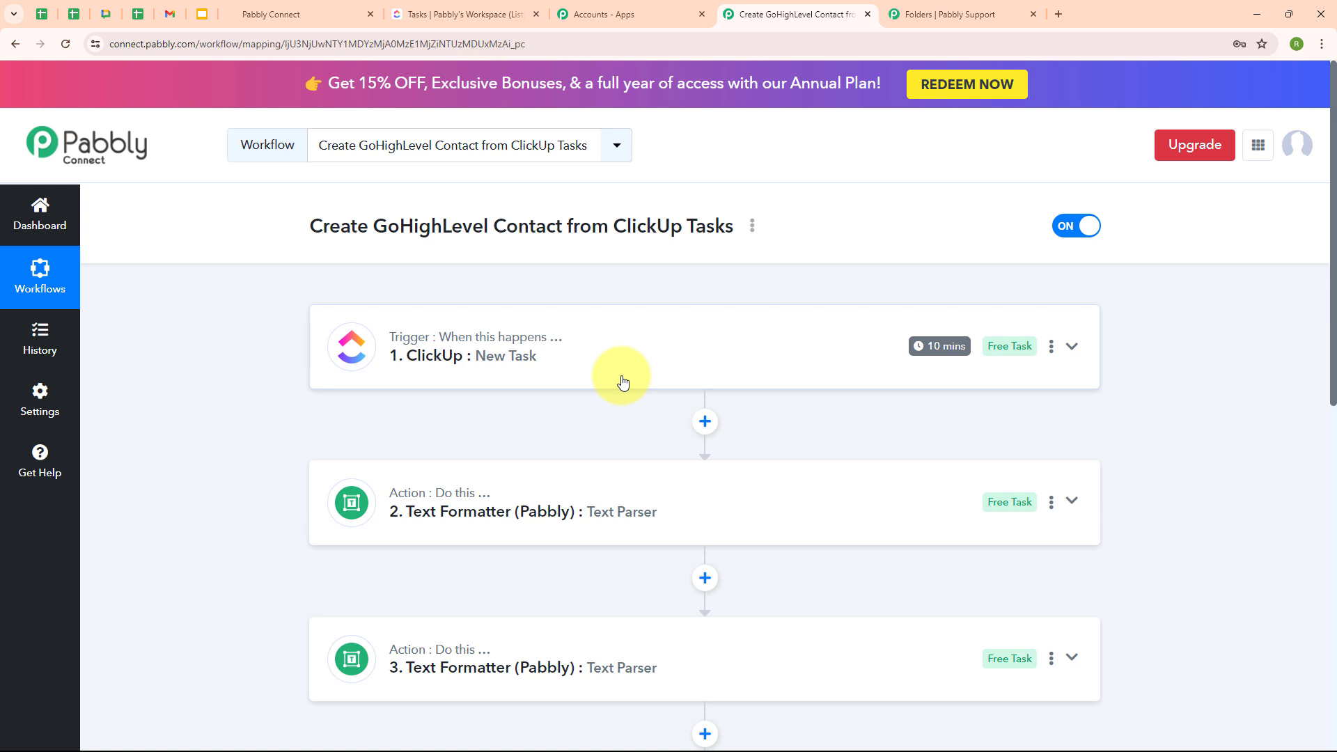
click(290, 7)
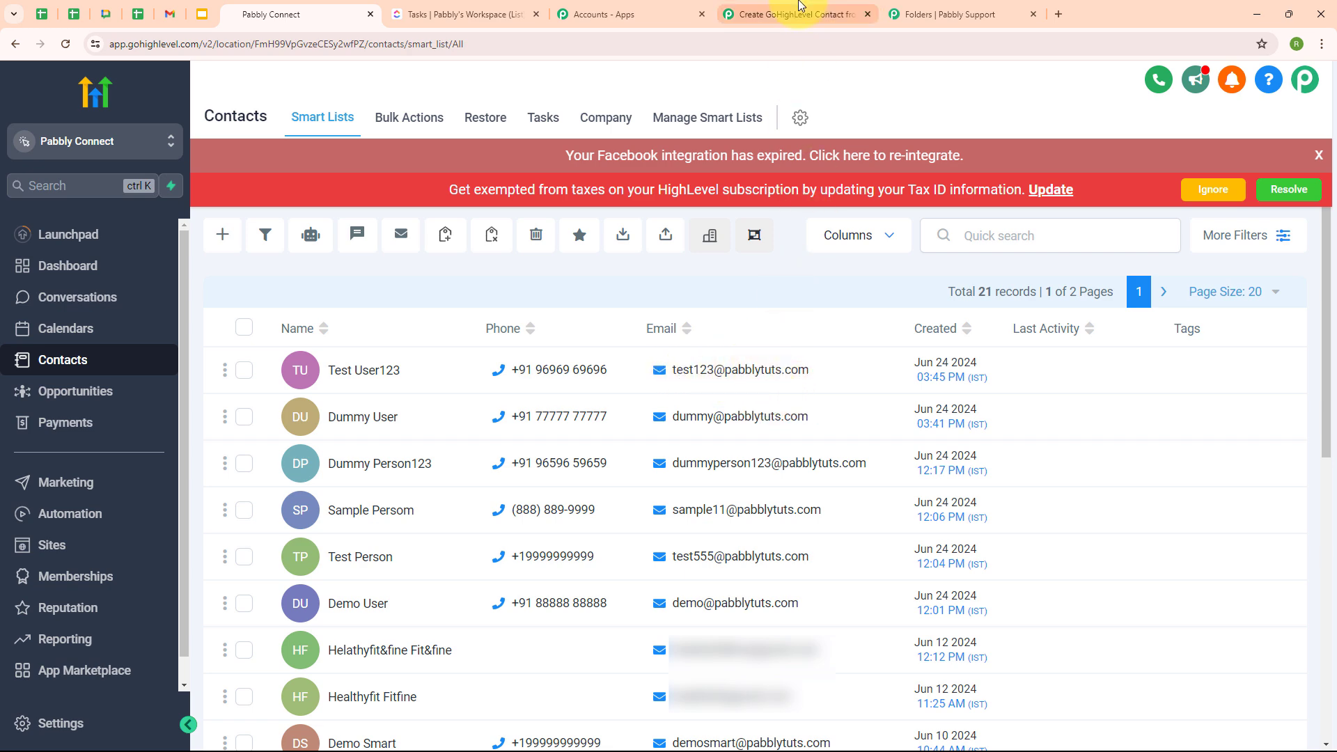
click(799, 8)
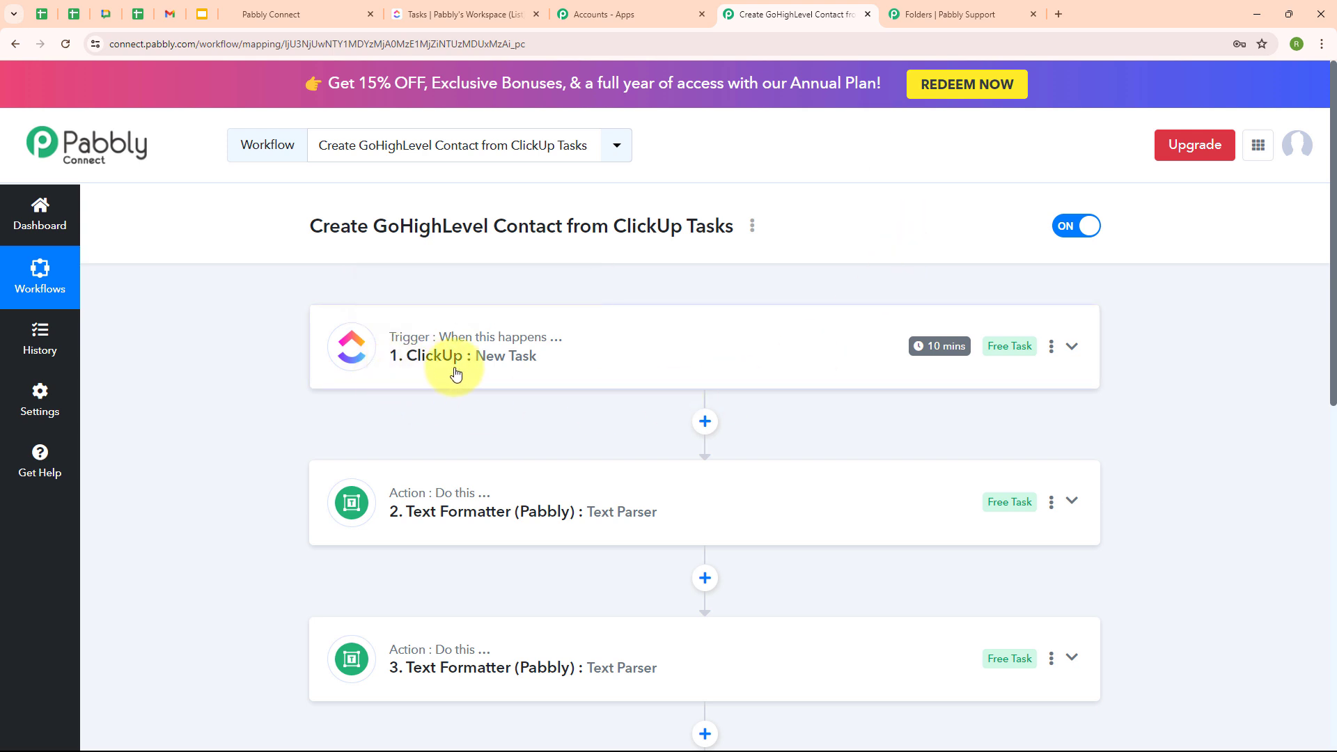
scroll(725, 382, down, 4)
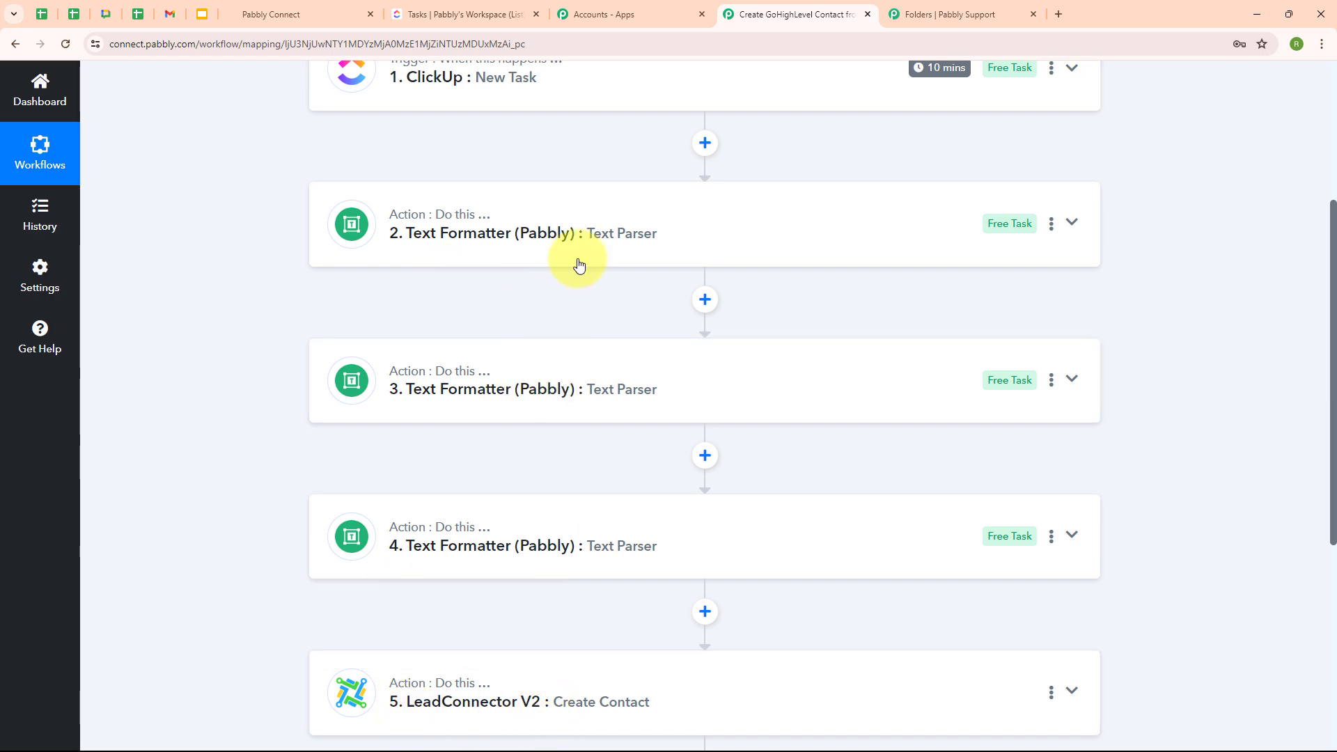
scroll(581, 259, up, 4)
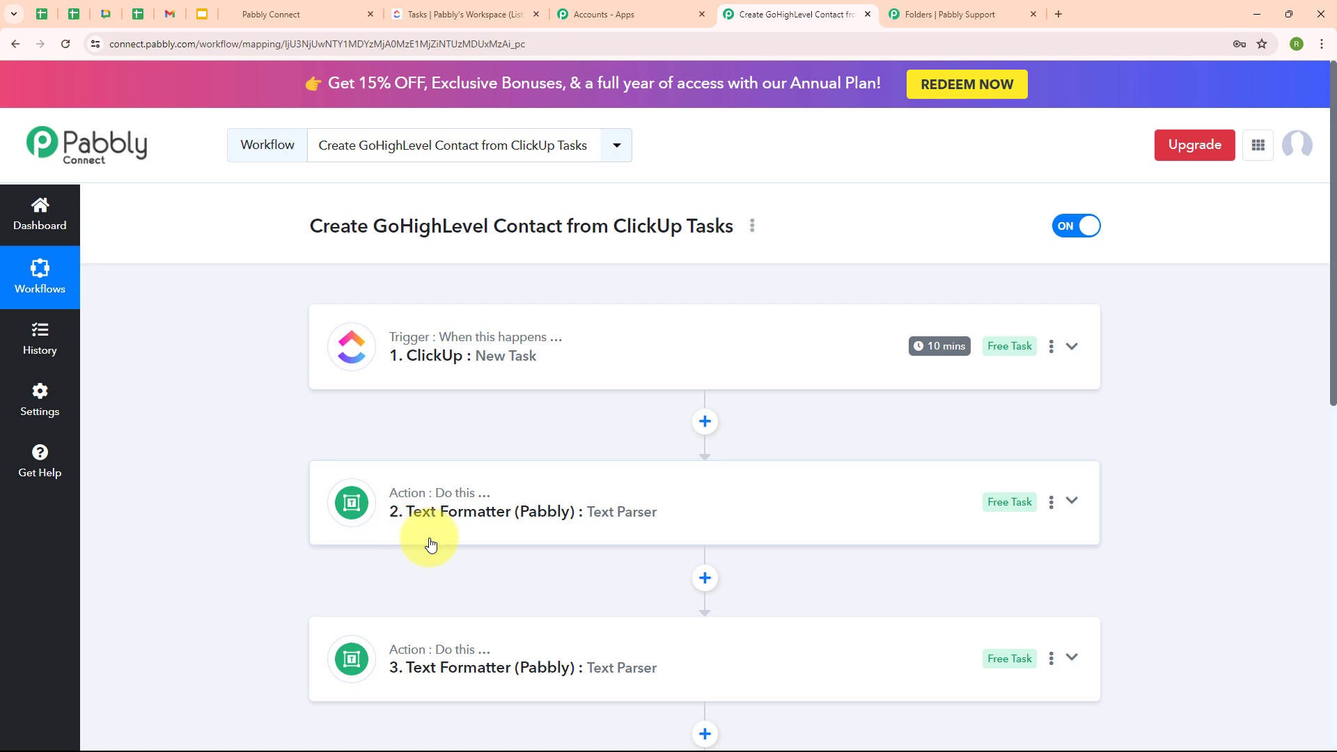
scroll(550, 558, down, 3)
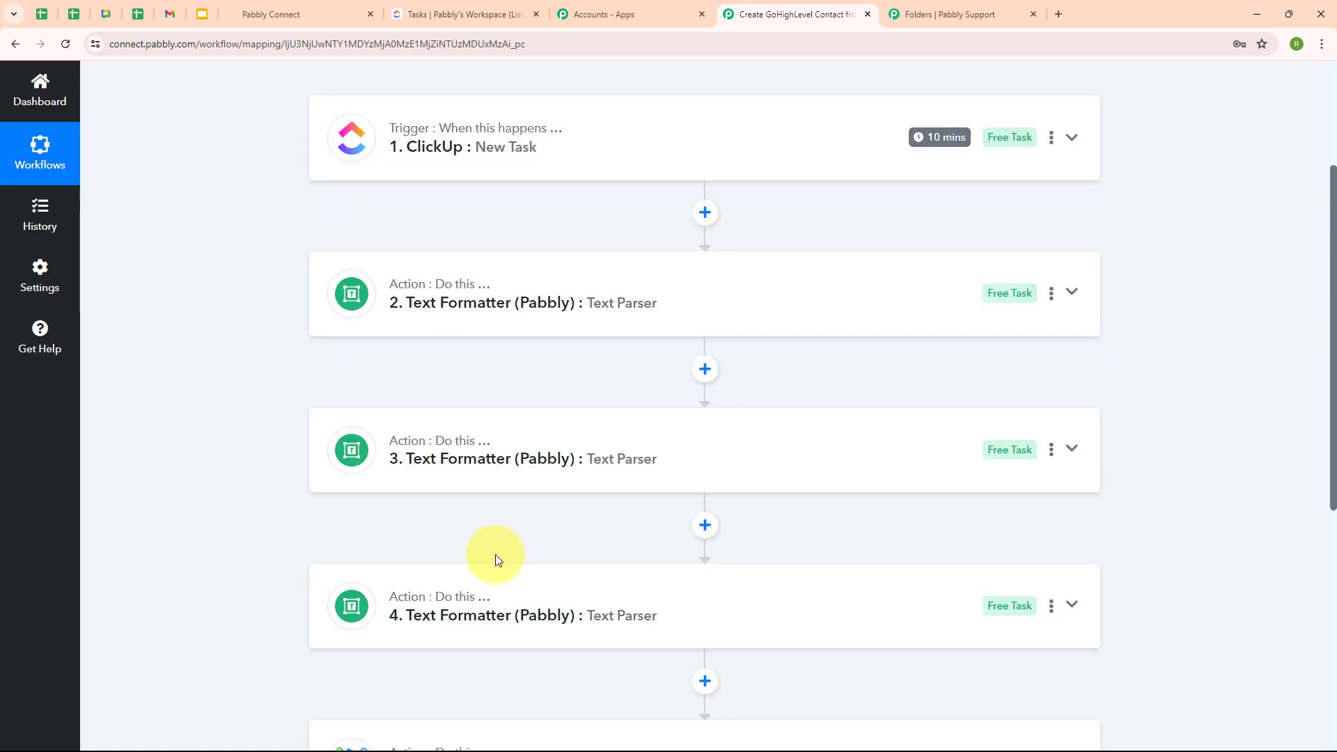
scroll(497, 559, down, 1)
scroll(497, 559, down, 3)
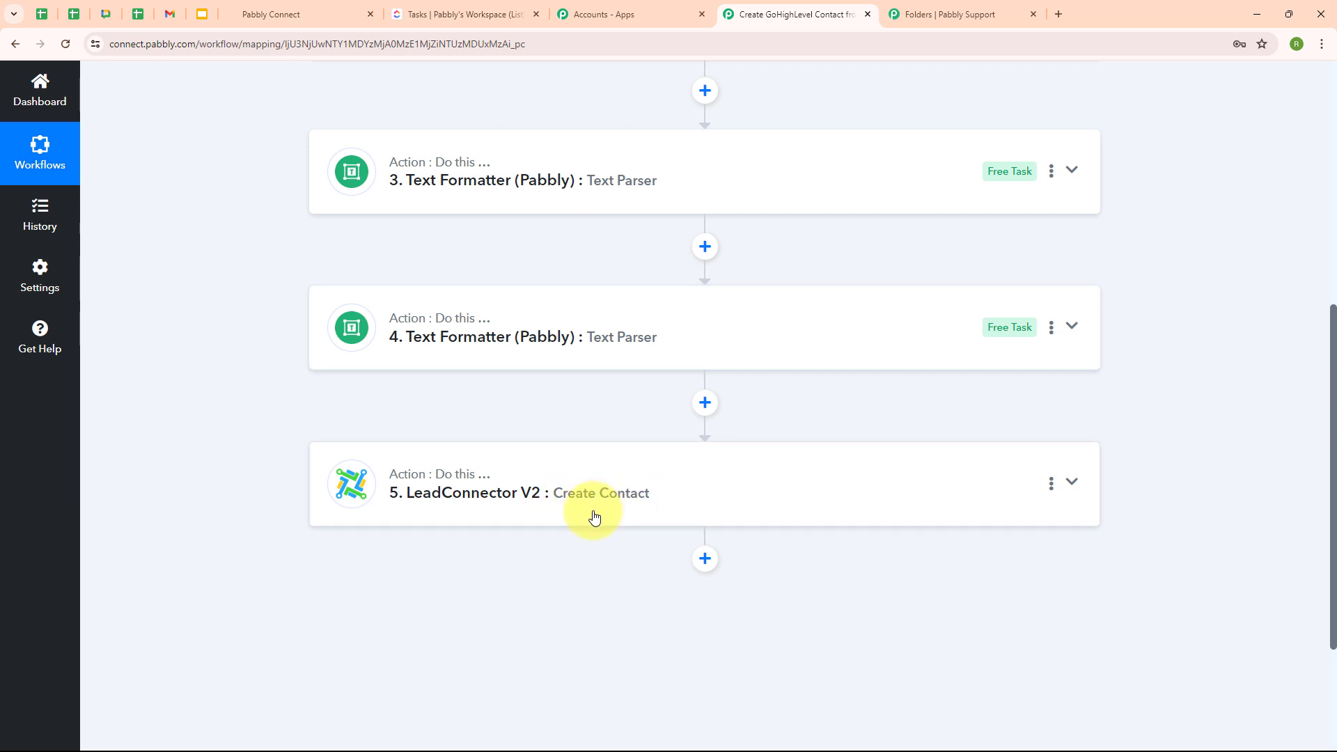
scroll(778, 342, up, 6)
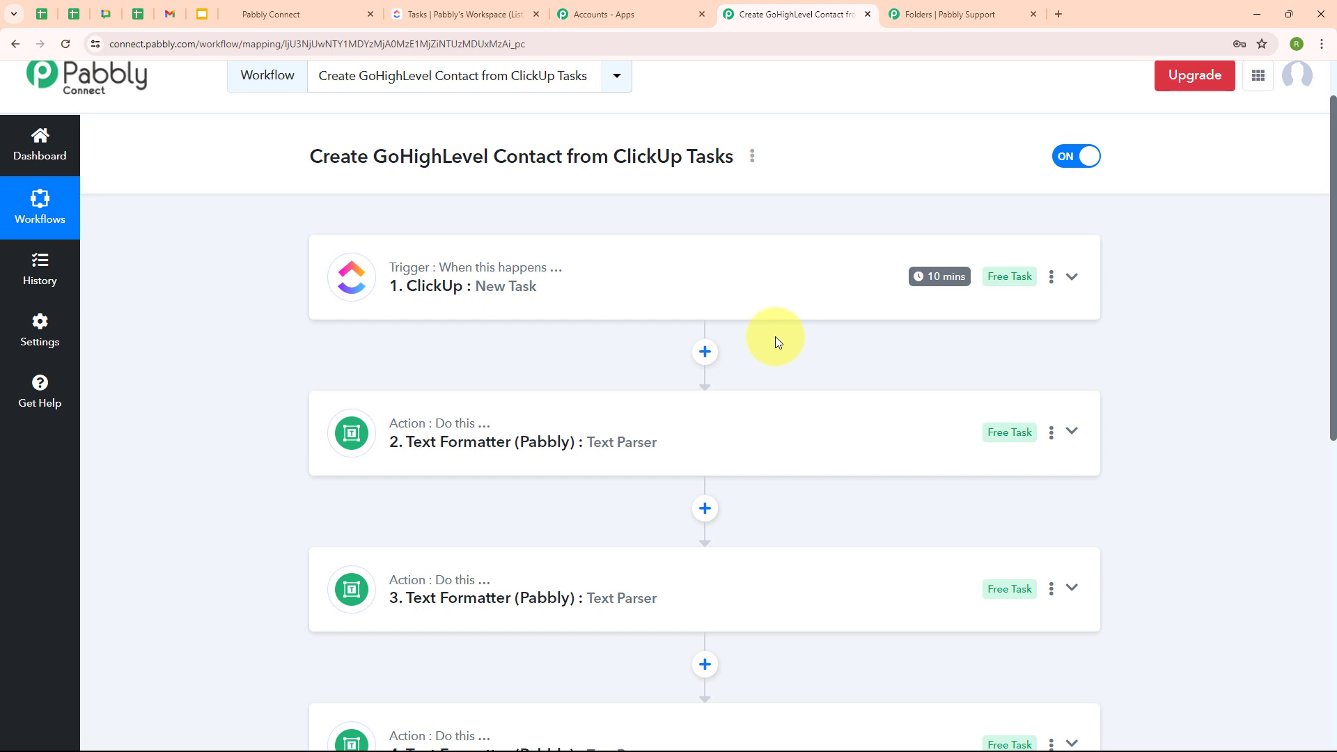